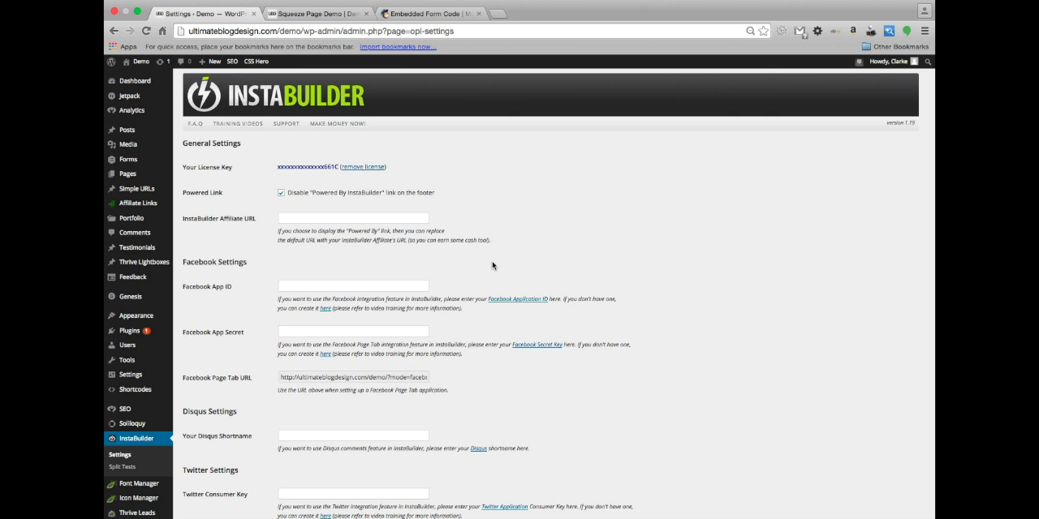
Examine the InstaBuilder settings page, covering its General, Facebook, Disqus and Twitter sections
scroll(492, 266, up, 1)
scroll(492, 266, down, 1)
scroll(491, 266, up, 1)
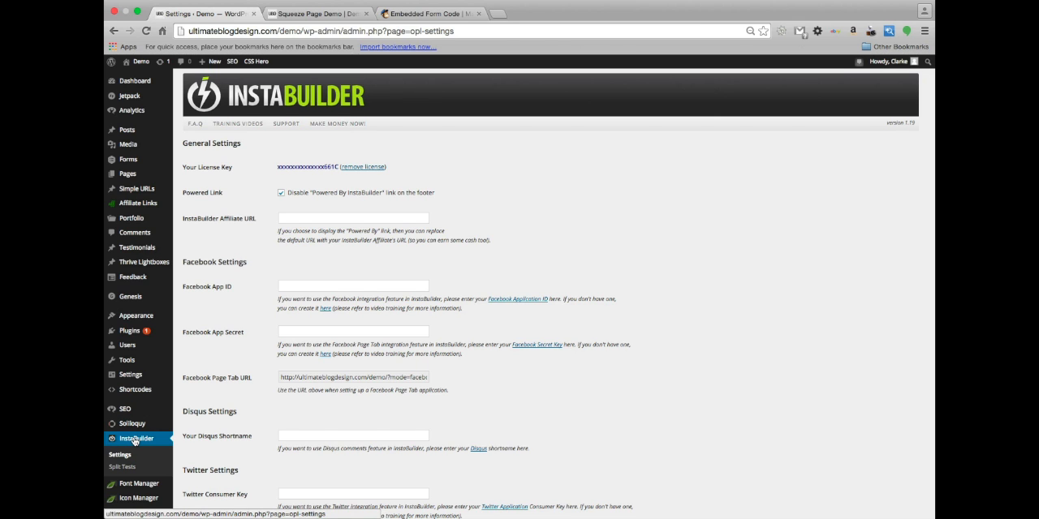
scroll(298, 270, down, 1)
scroll(298, 270, down, 2)
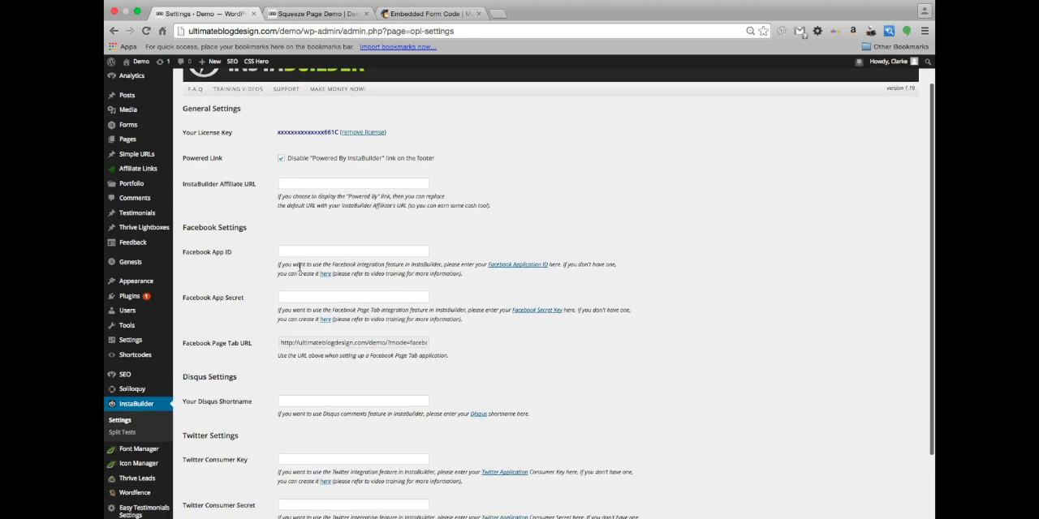
scroll(457, 160, up, 1)
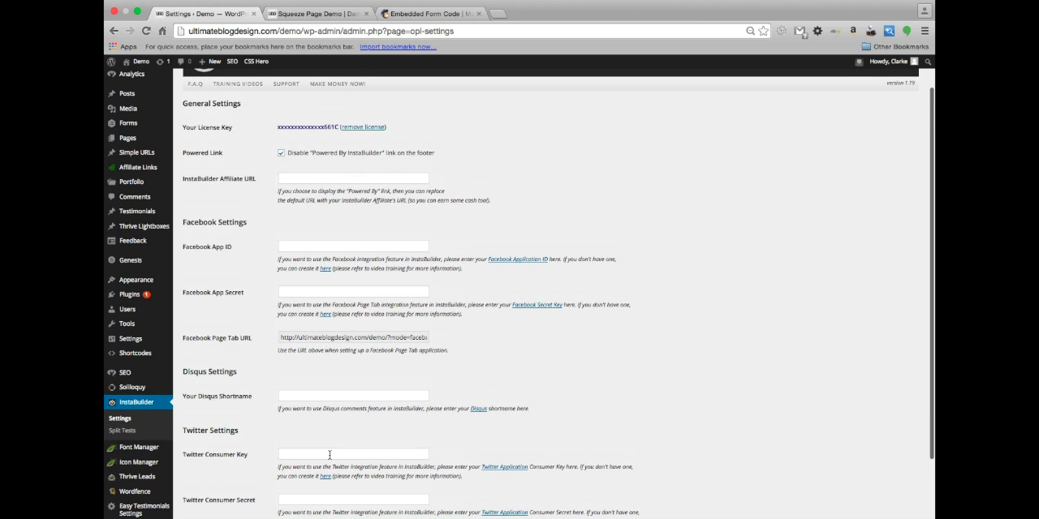
scroll(328, 459, up, 1)
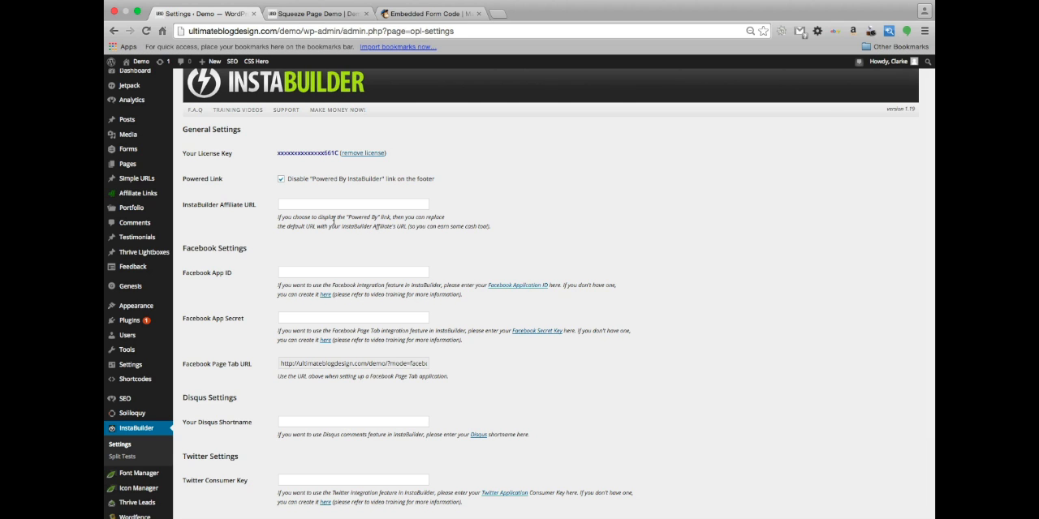
scroll(332, 219, down, 1)
scroll(331, 218, down, 1)
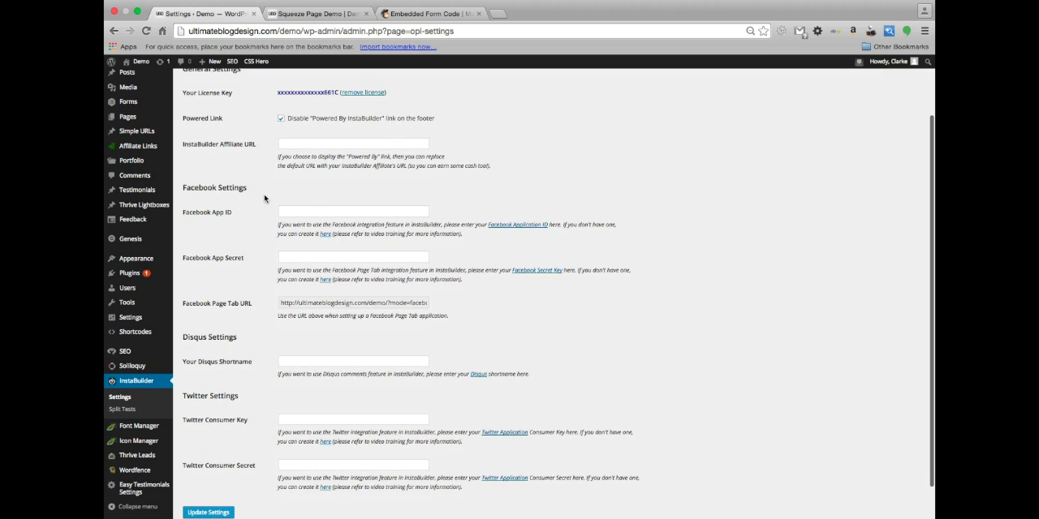
scroll(335, 270, down, 1)
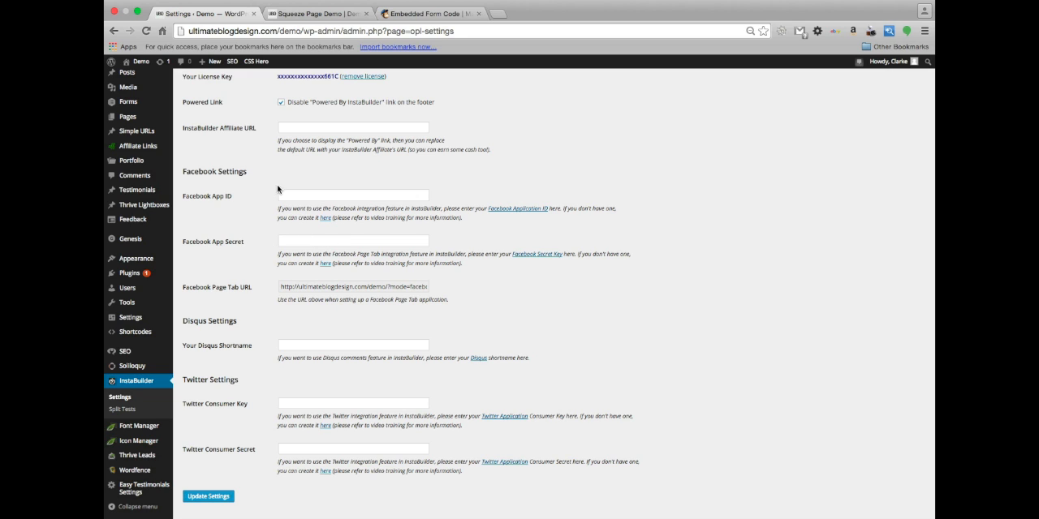
scroll(341, 253, down, 1)
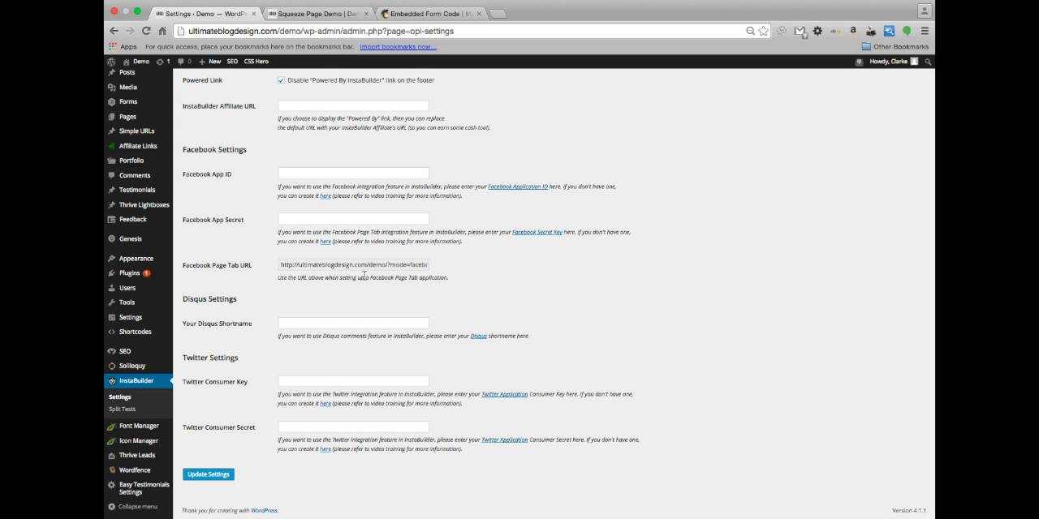
scroll(237, 211, up, 1)
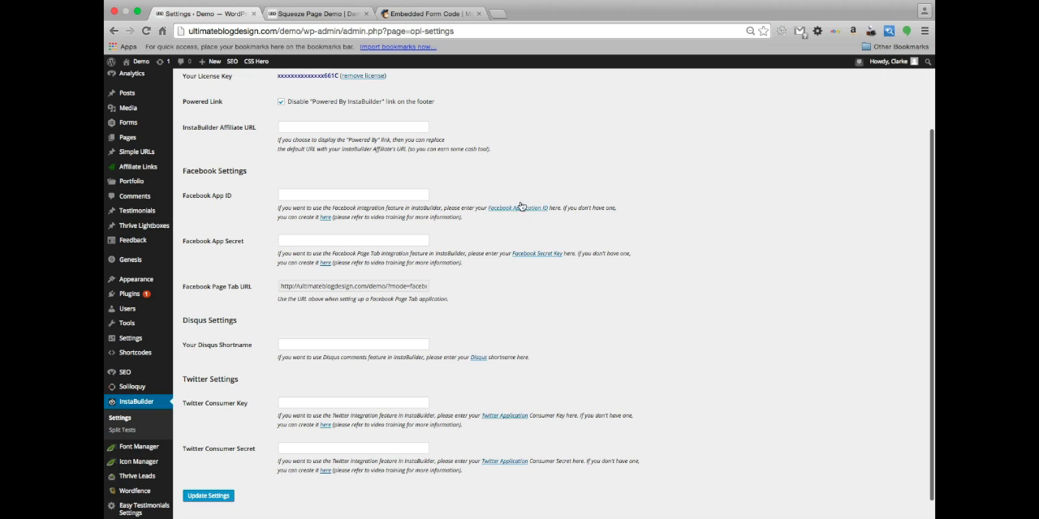
scroll(384, 324, down, 1)
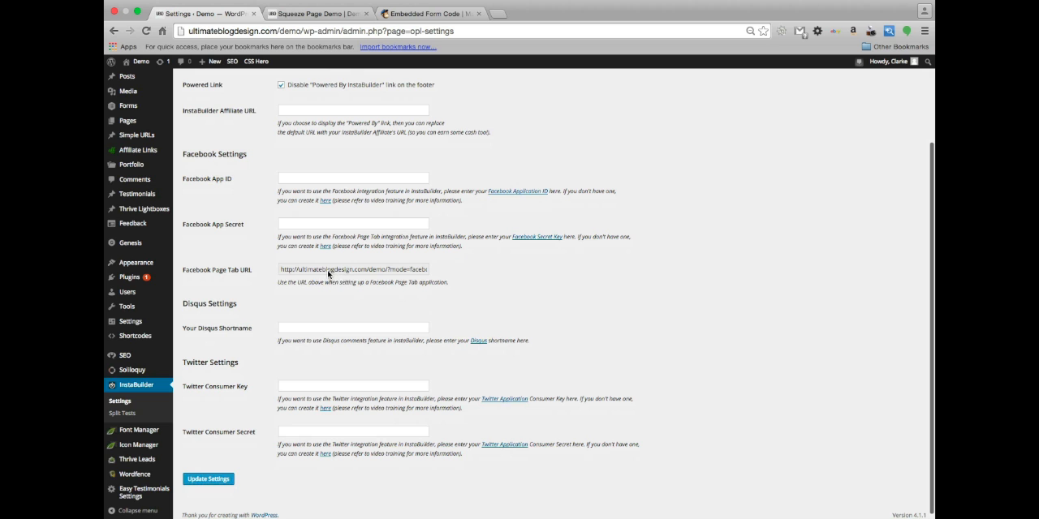
scroll(366, 319, down, 1)
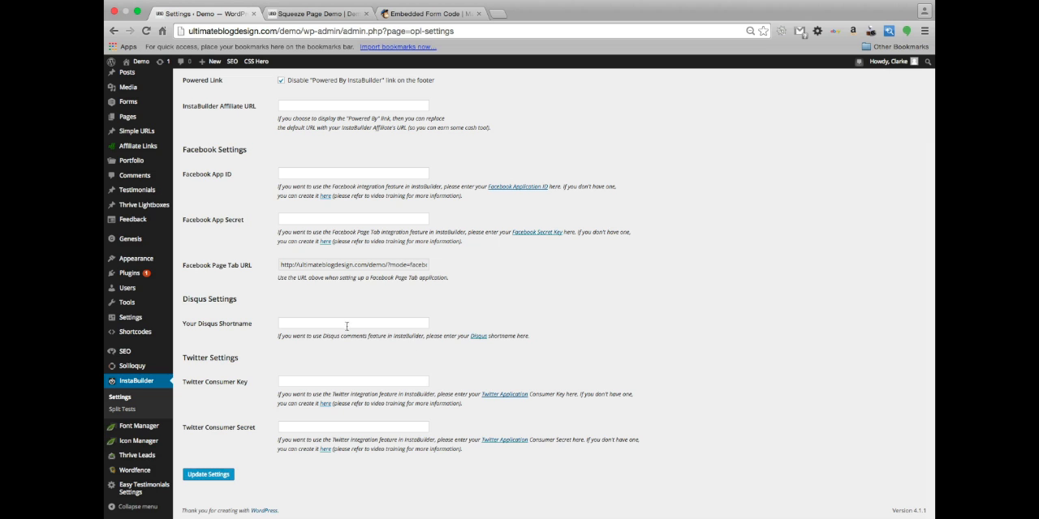
scroll(430, 390, down, 1)
scroll(308, 197, up, 3)
scroll(309, 197, down, 3)
scroll(248, 354, up, 2)
scroll(247, 353, down, 1)
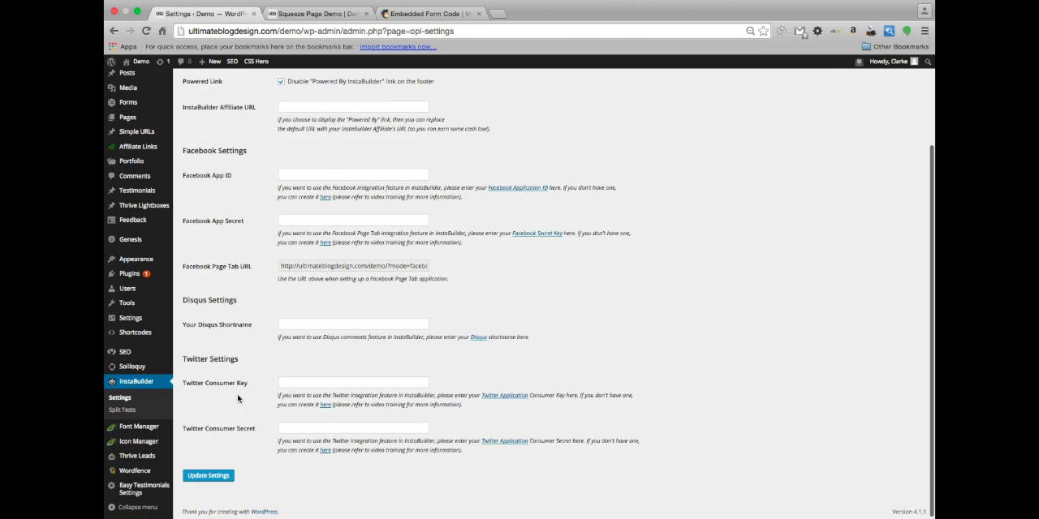
Open InstaBuilder's Split Tests page and examine the split test list and its columns
click(121, 410)
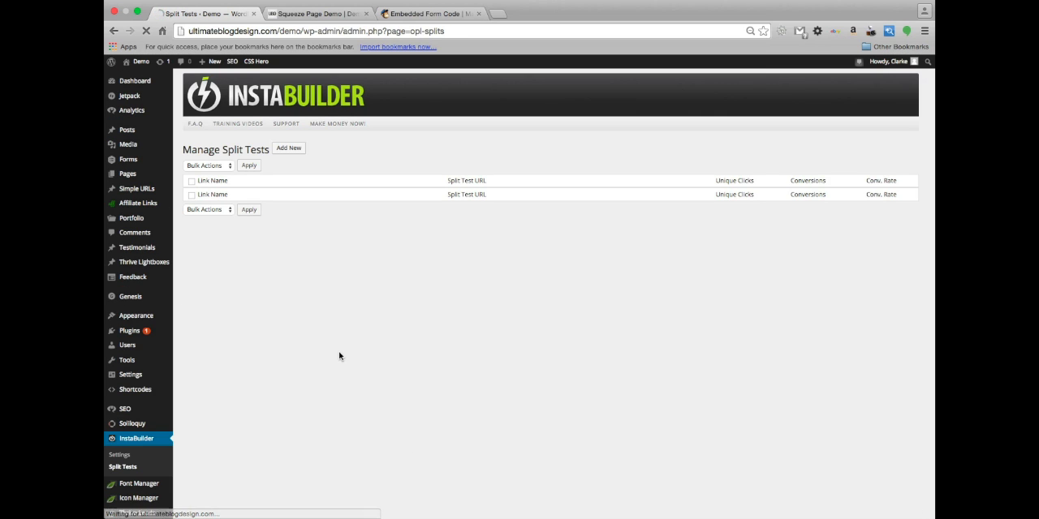
scroll(306, 409, down, 1)
scroll(307, 409, down, 3)
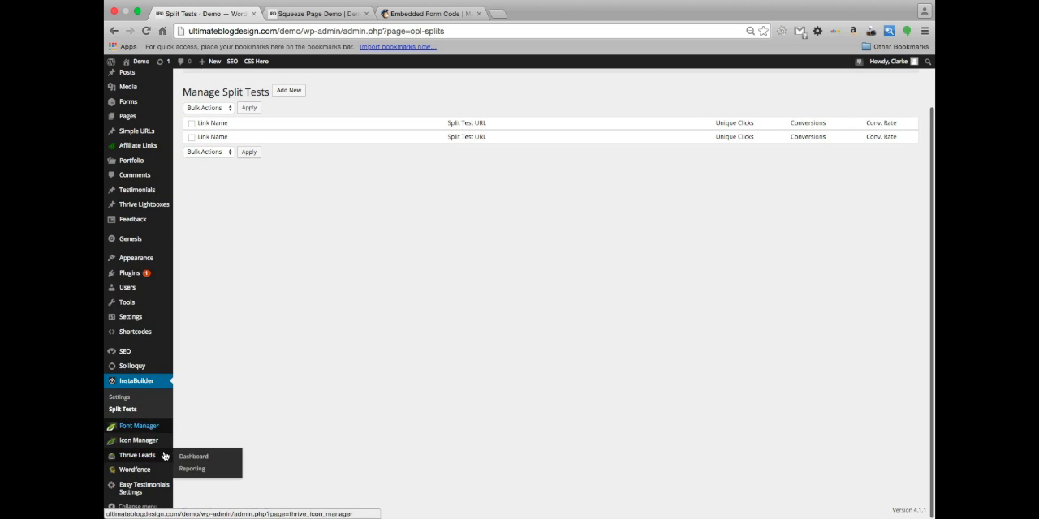
scroll(338, 265, up, 4)
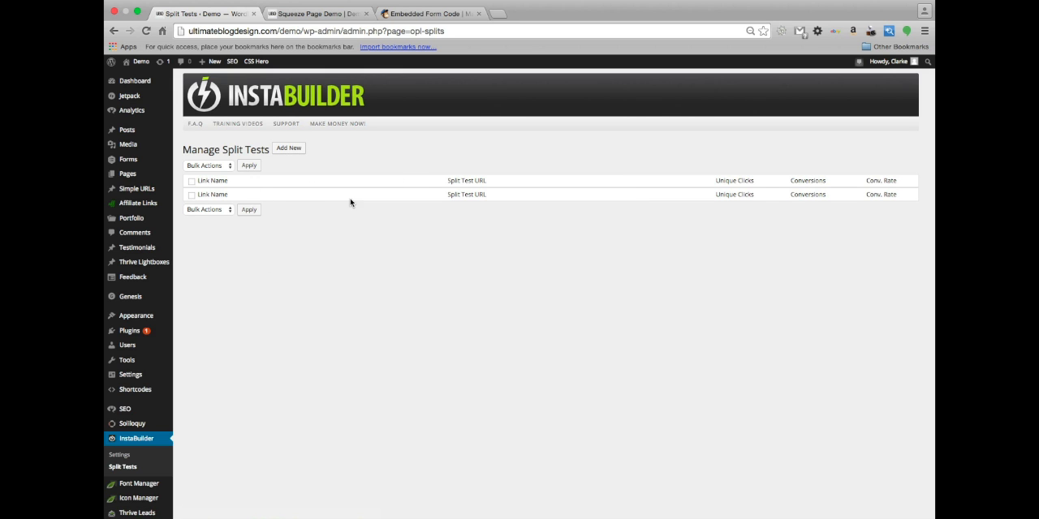
scroll(559, 313, down, 1)
scroll(560, 312, up, 1)
scroll(447, 288, down, 2)
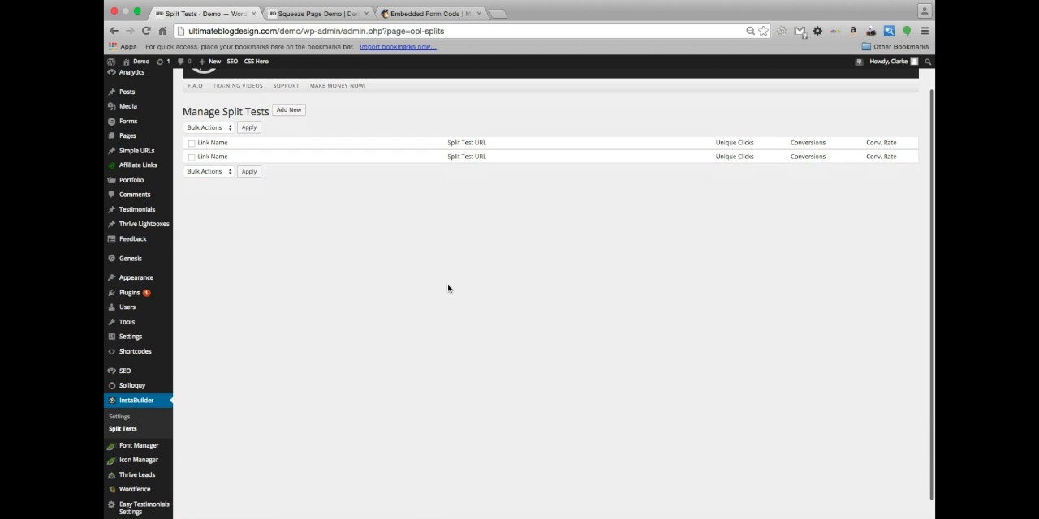
scroll(447, 288, down, 1)
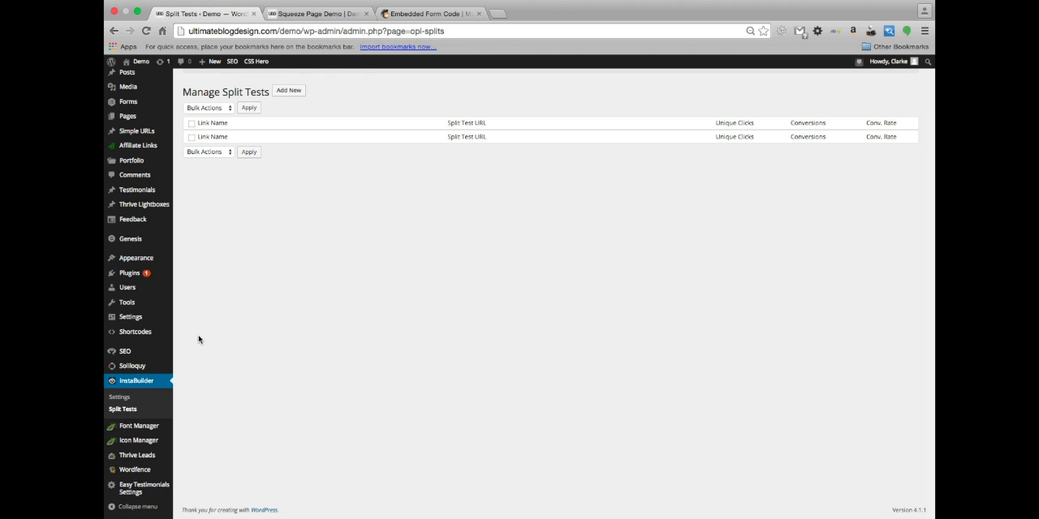
scroll(241, 283, up, 1)
scroll(241, 283, up, 1)
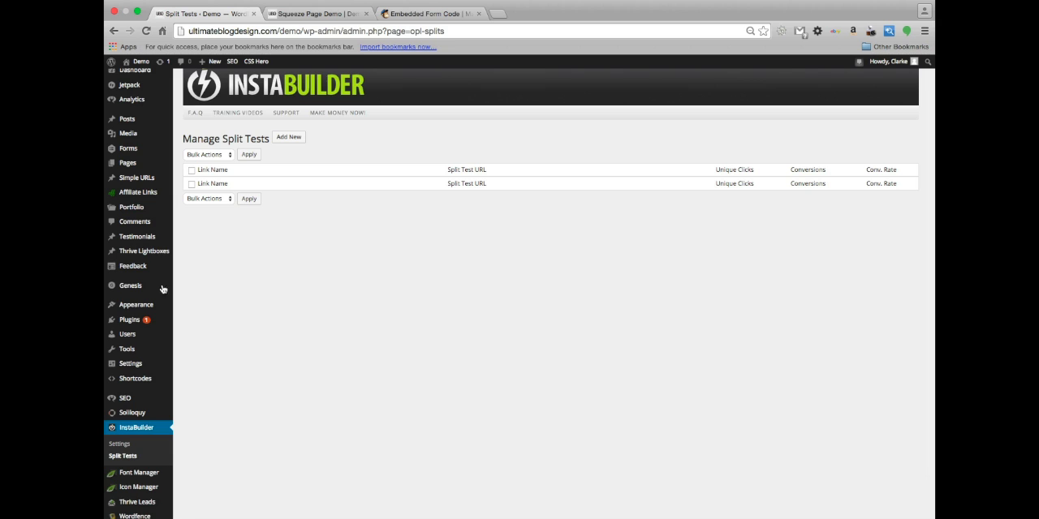
Start a new WordPress page
mouse_move(127, 166)
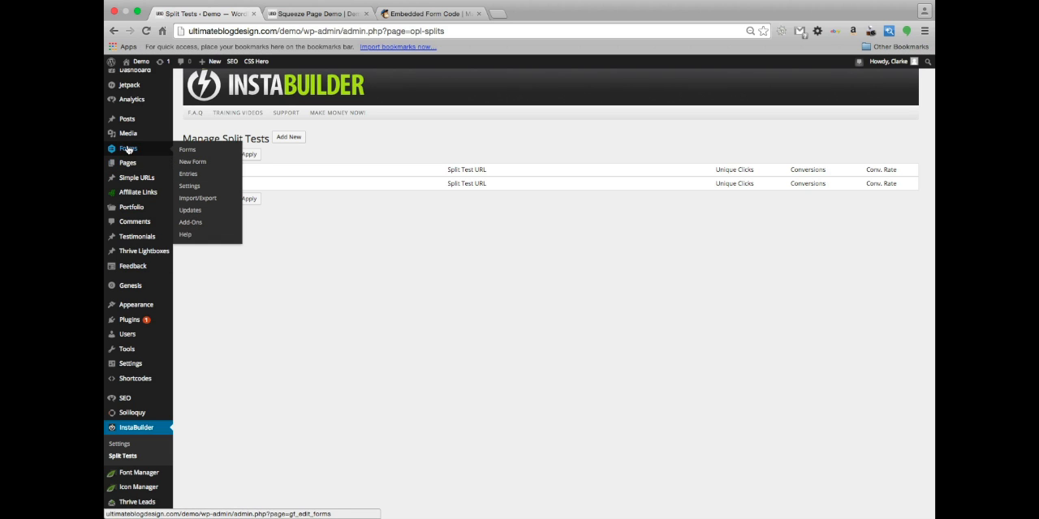
click(187, 178)
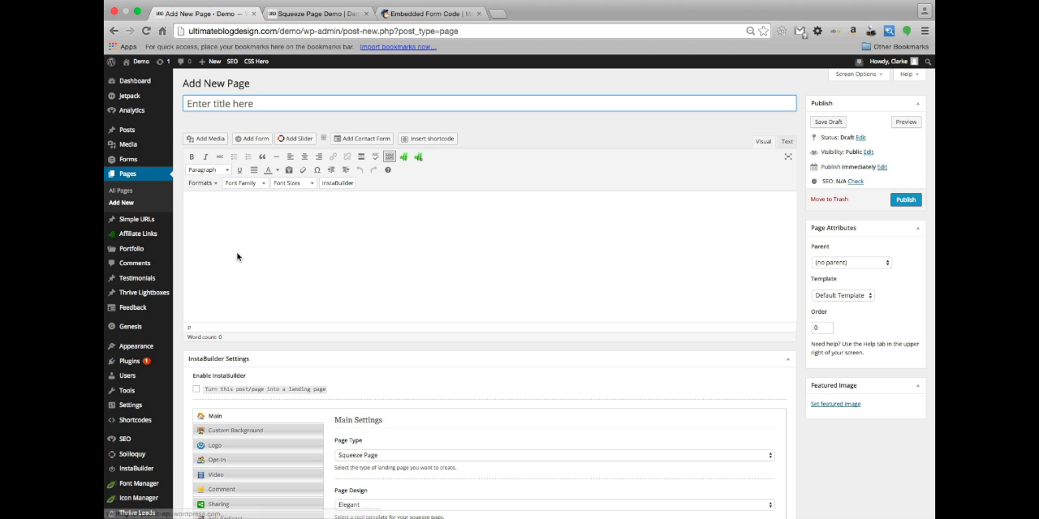
scroll(410, 366, down, 2)
scroll(411, 365, up, 2)
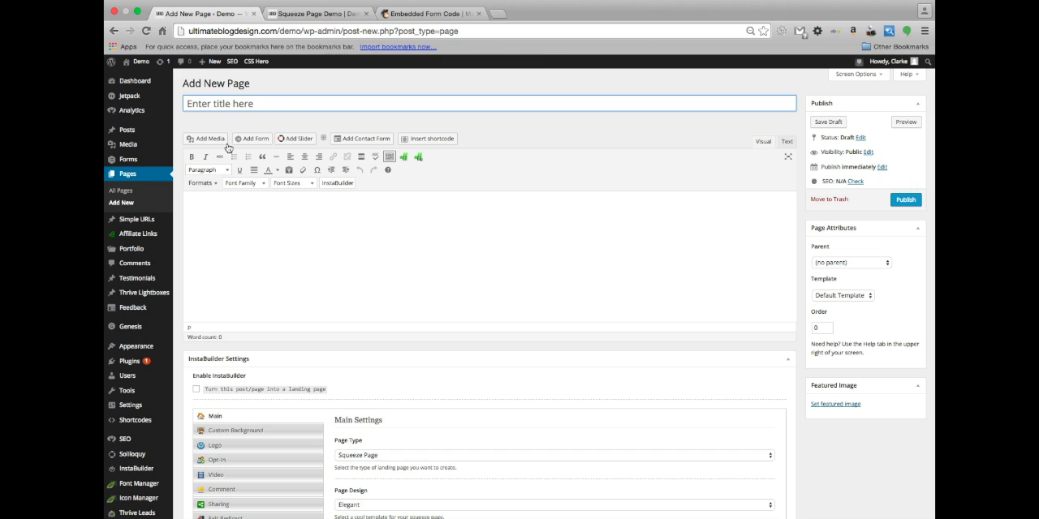
Title the new page "All the tools you would ever need..."
click(211, 103)
text(All the tools you w)
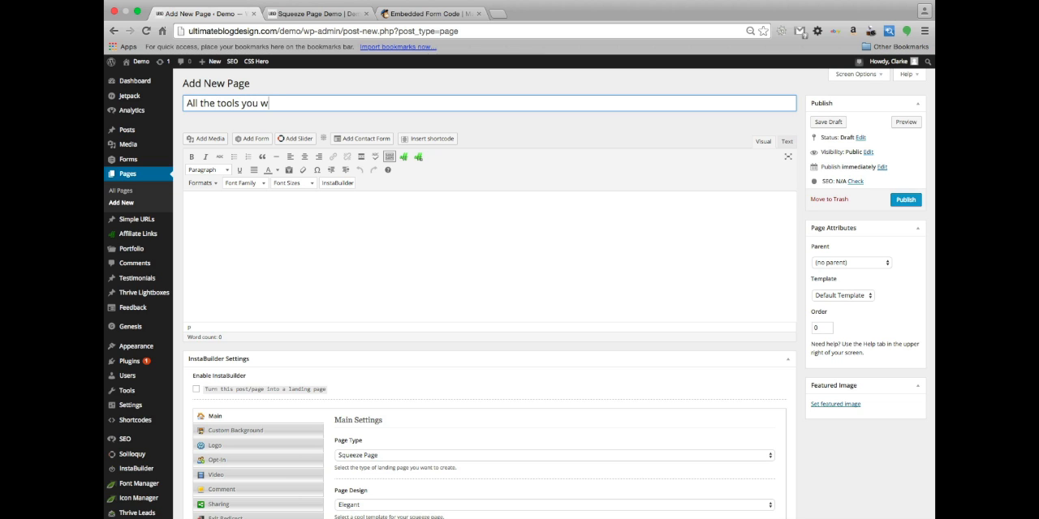
text(ould ever need...)
Examine the main content editor and the InstaBuilder main settings, including page type, design, color and headline area
scroll(265, 276, down, 1)
scroll(260, 211, up, 1)
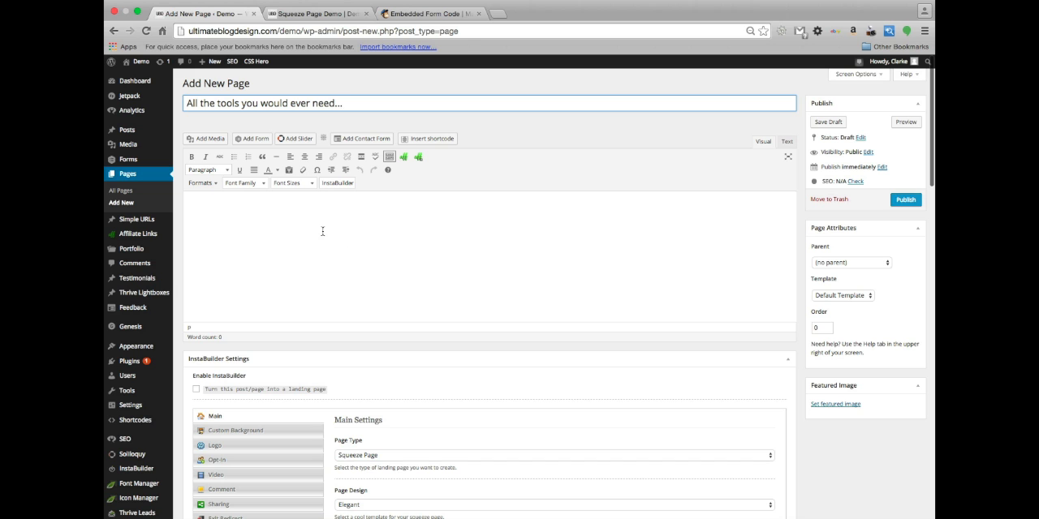
scroll(415, 232, down, 1)
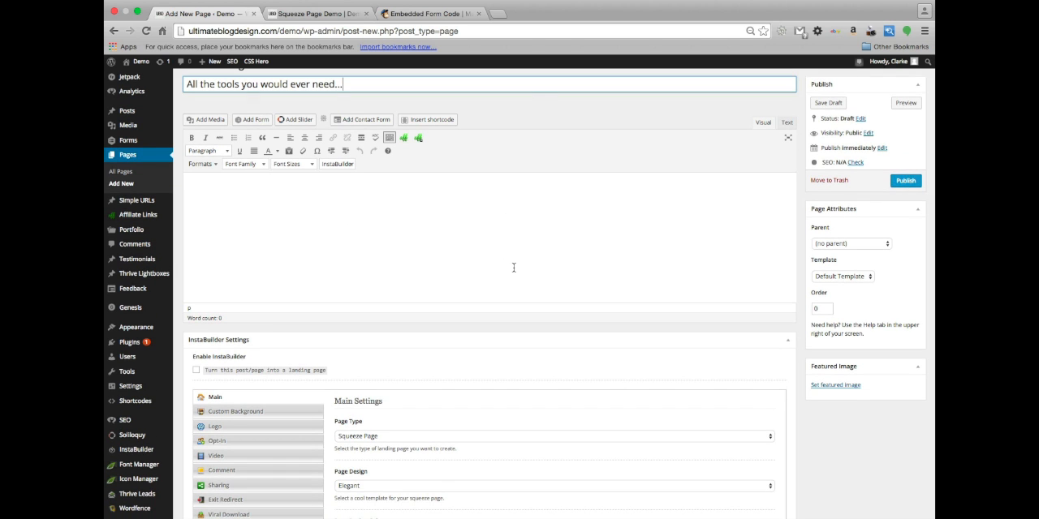
scroll(521, 231, down, 10)
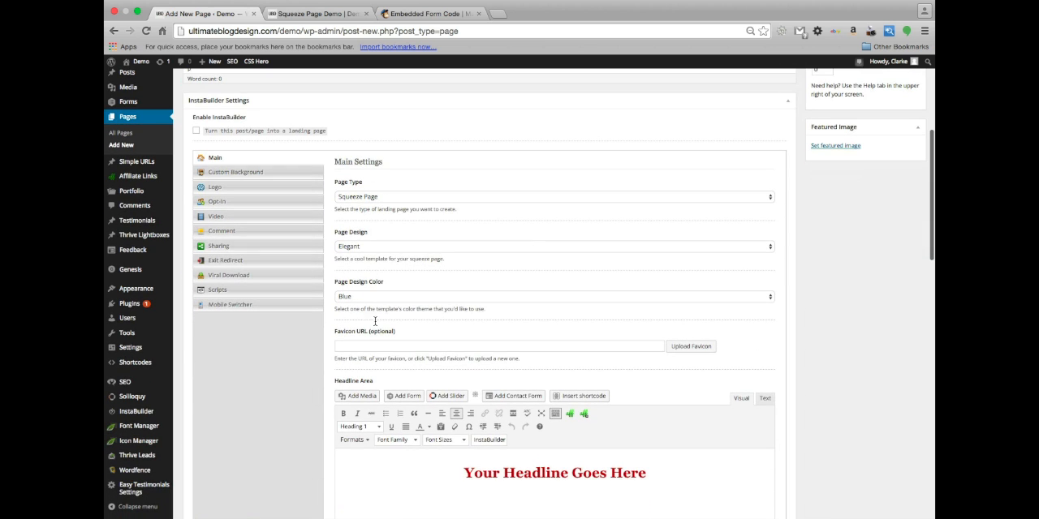
scroll(525, 447, down, 5)
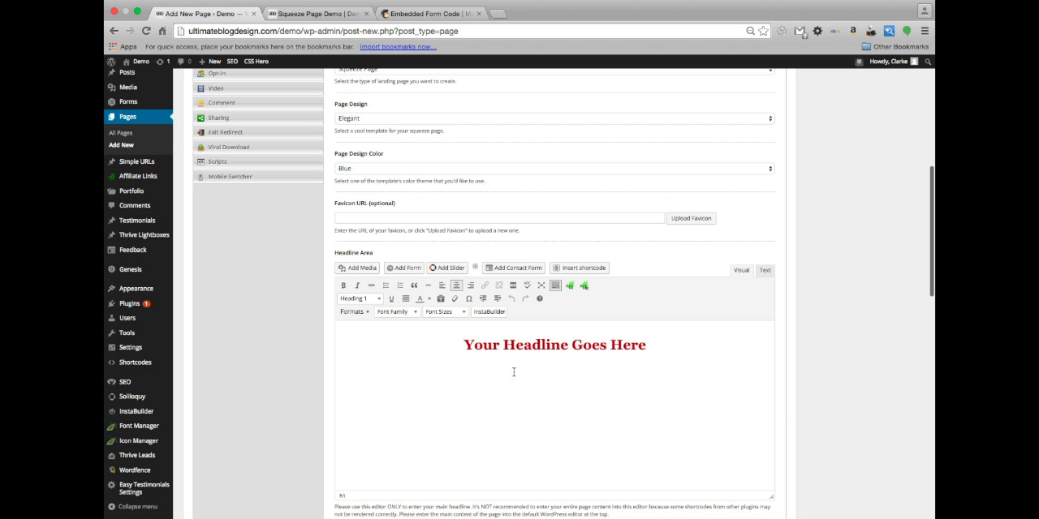
scroll(572, 392, down, 1)
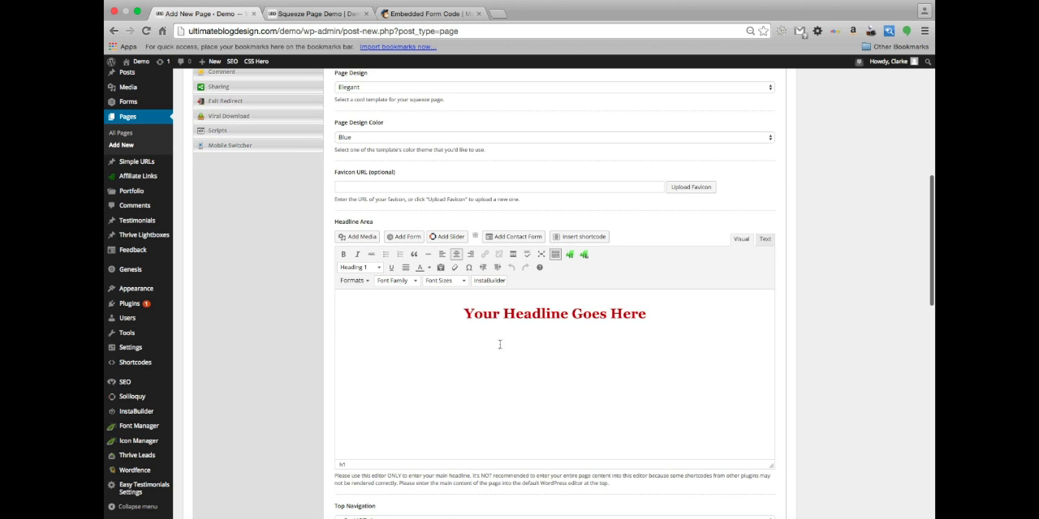
scroll(493, 365, up, 10)
scroll(493, 366, up, 2)
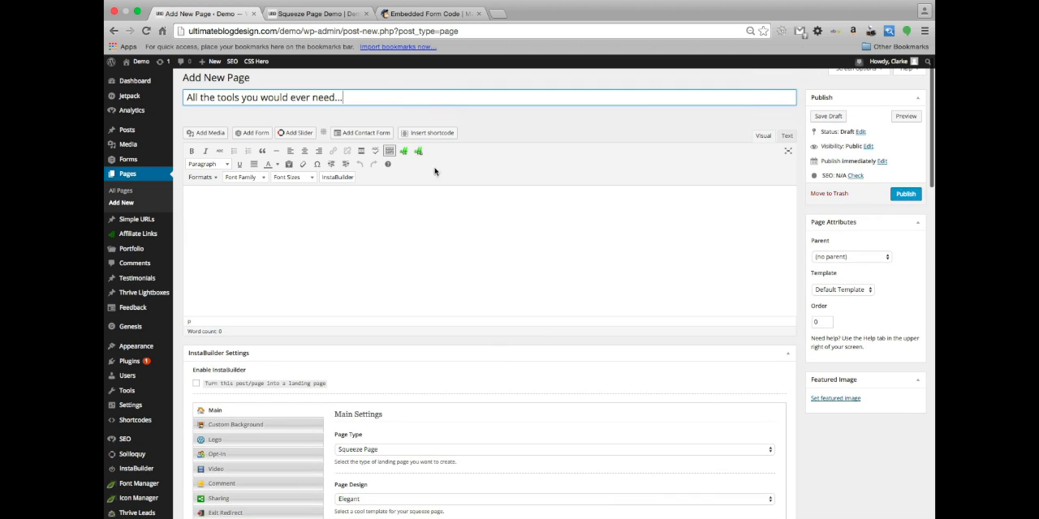
scroll(426, 283, down, 12)
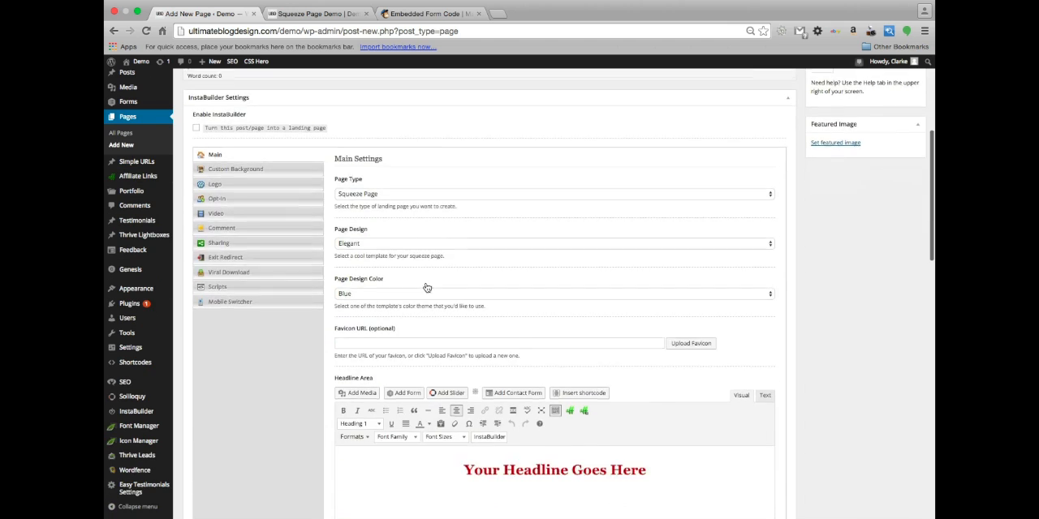
scroll(485, 429, up, 1)
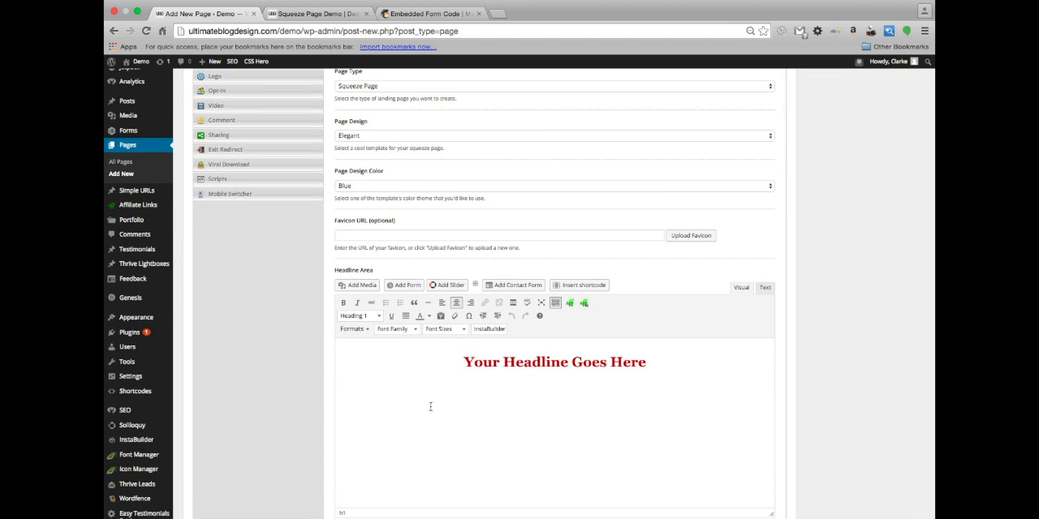
Replace the placeholder text in the InstaBuilder headline area with "Act Now Limited Time Offer"
scroll(430, 406, up, 1)
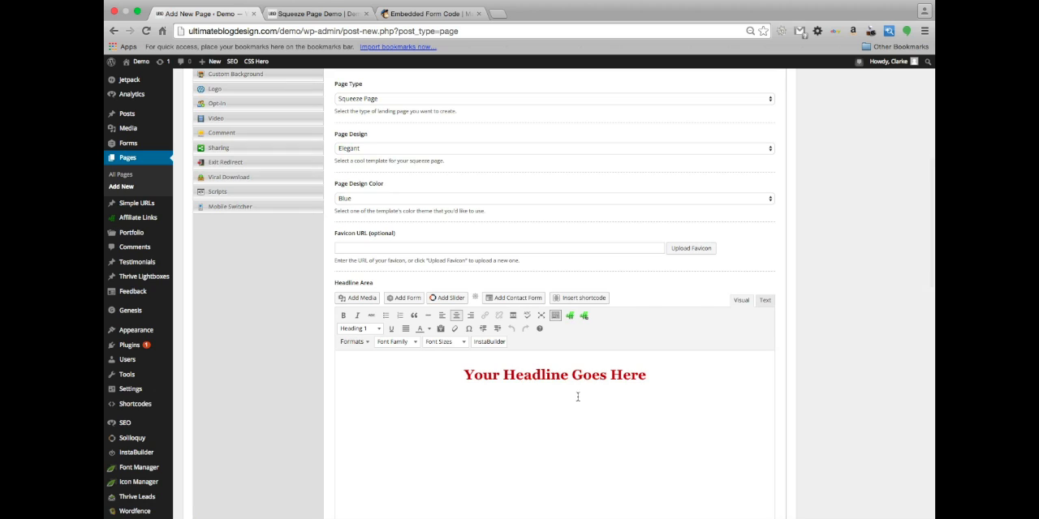
triple_click(532, 376)
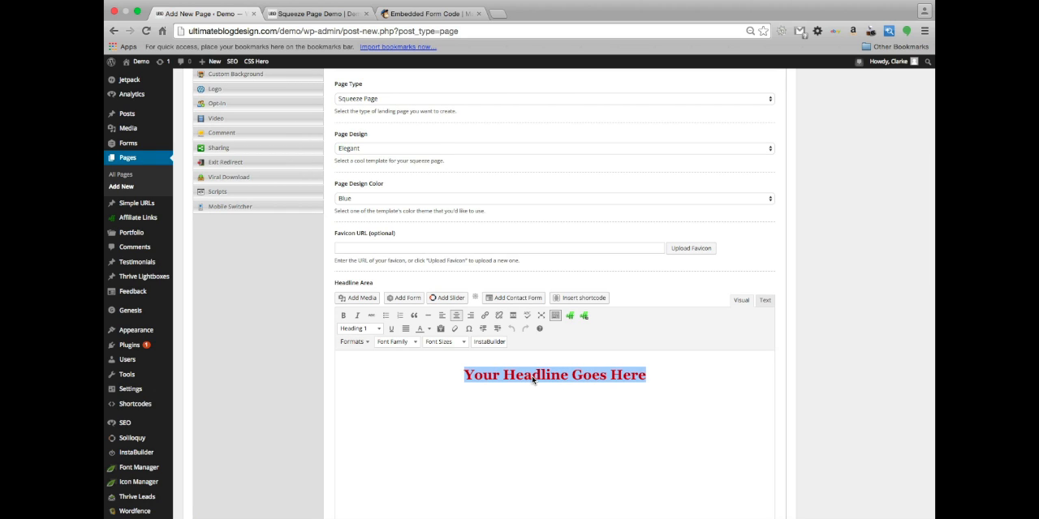
text(A)
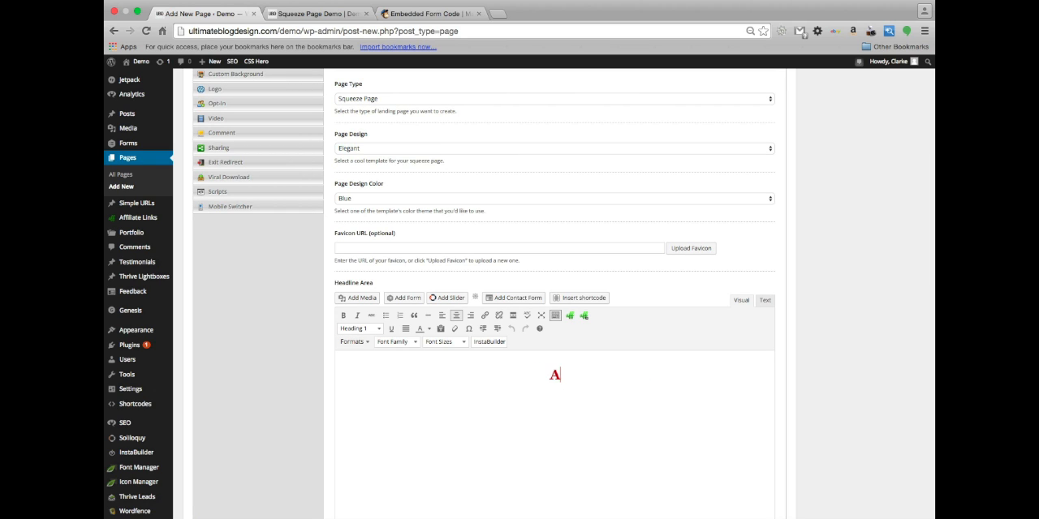
text(ct No)
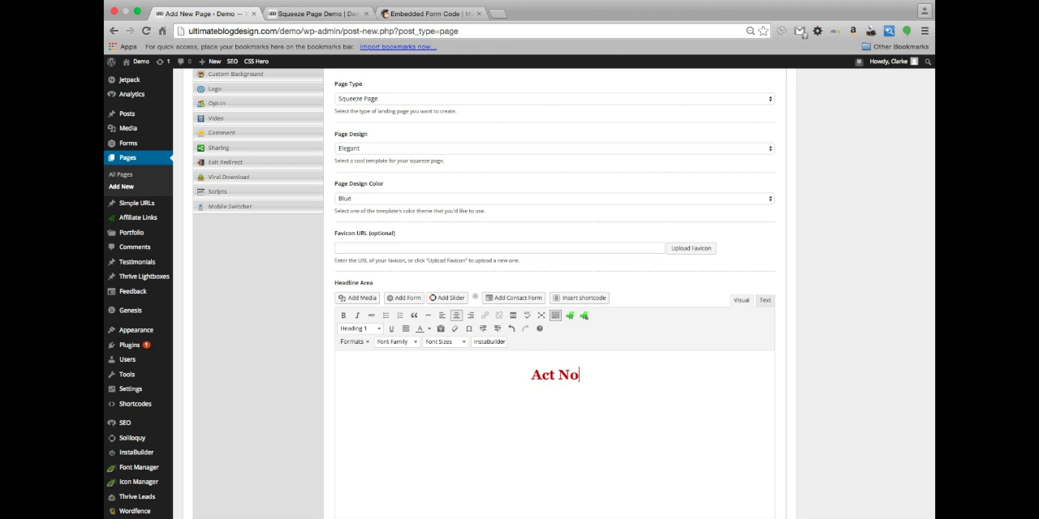
text(w Lim)
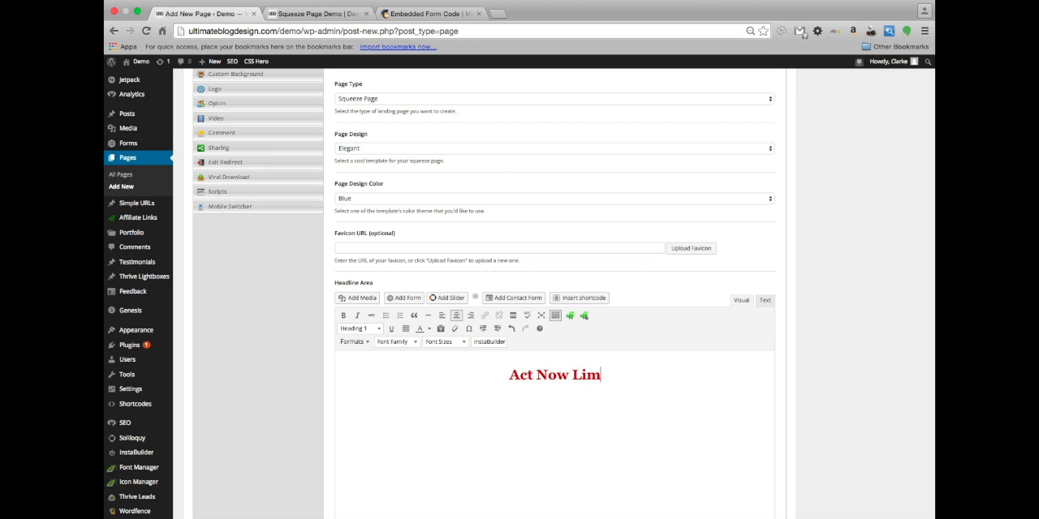
text(ited Ti)
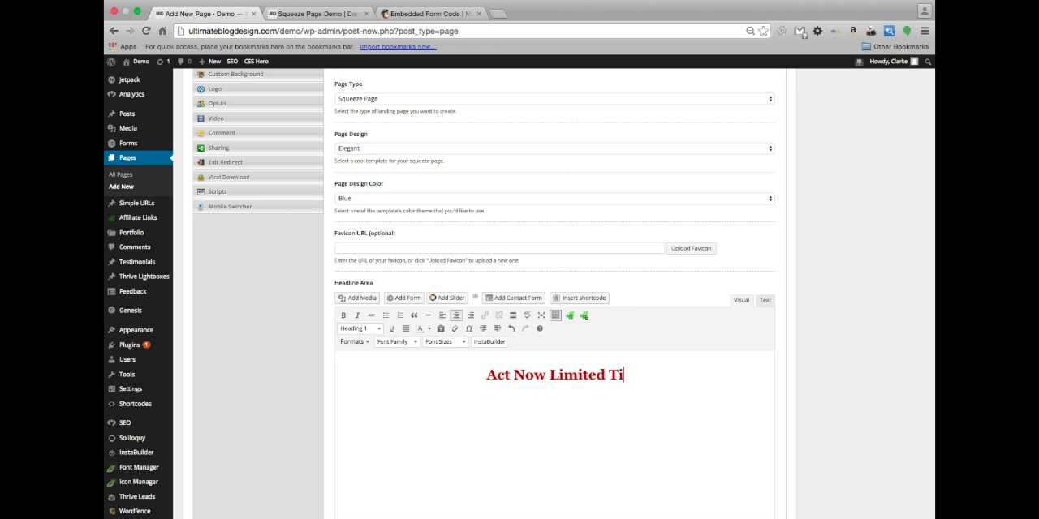
text(me Offer)
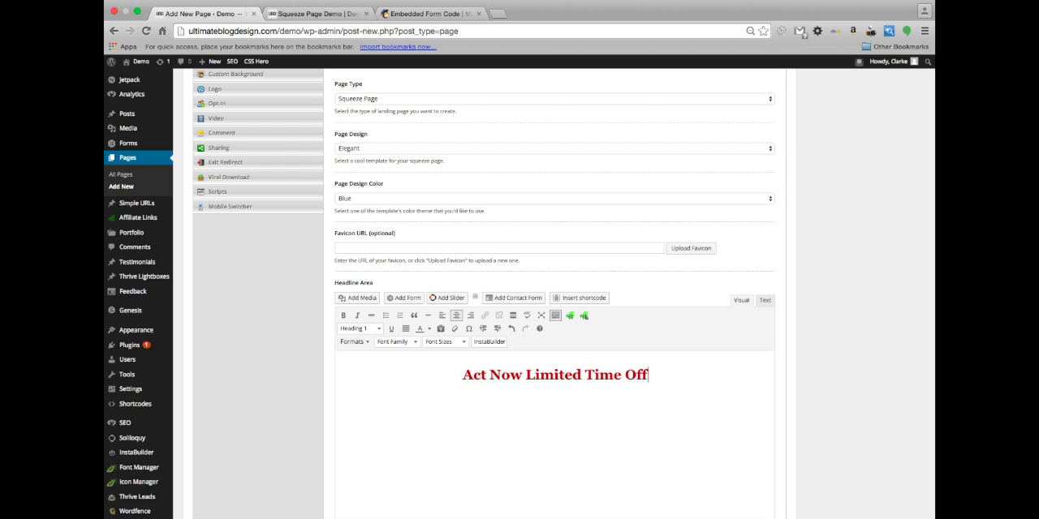
Add an exclamation mark after "Act Now" in the headline and move "Limited Time Offer" onto its own line
click(515, 374)
text(!)
key(Return)
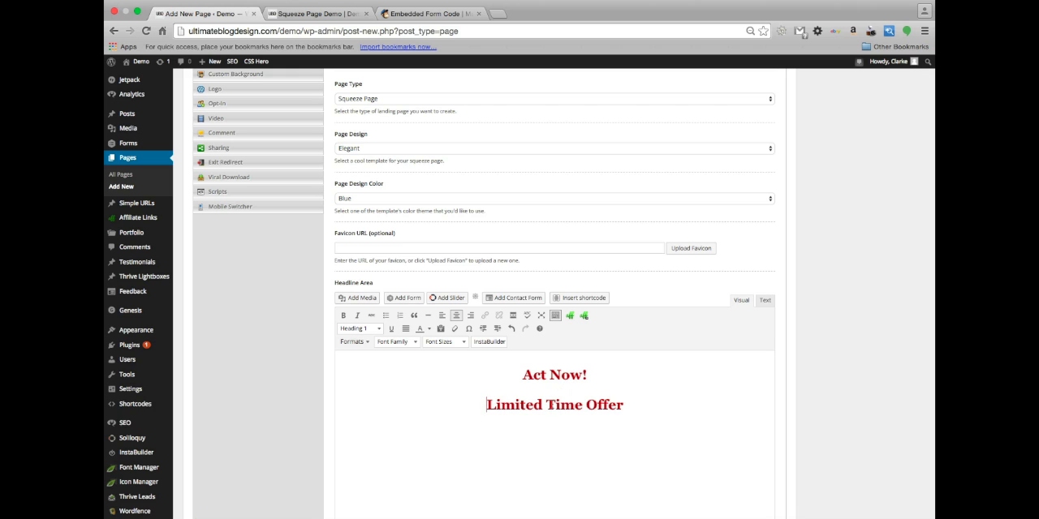
Format the headline's "Limited Time Offer" line as Heading 3
triple_click(564, 405)
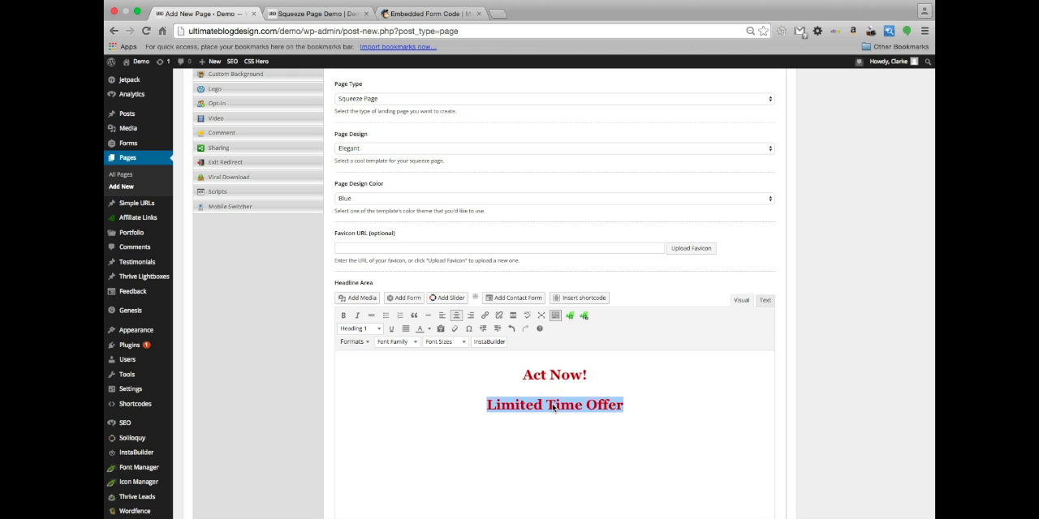
click(364, 330)
click(385, 423)
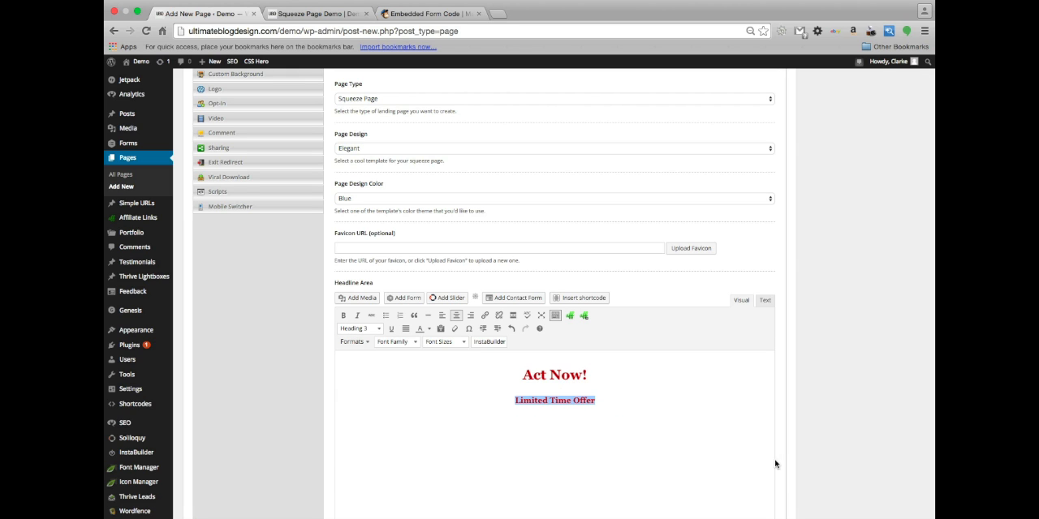
click(601, 406)
Write "What if you had all the best Marketing tools?" as the first line of the main page content
scroll(568, 390, up, 10)
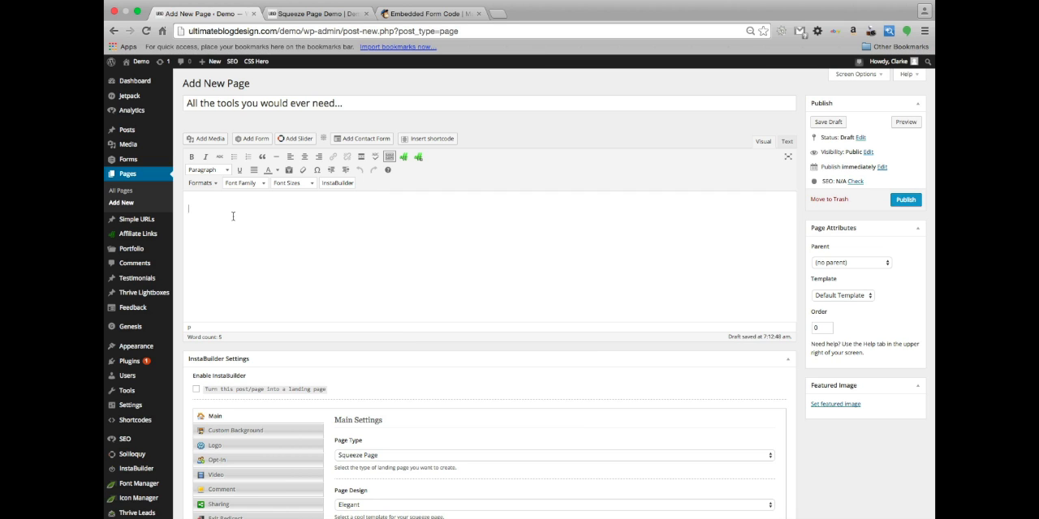
text(Whif)
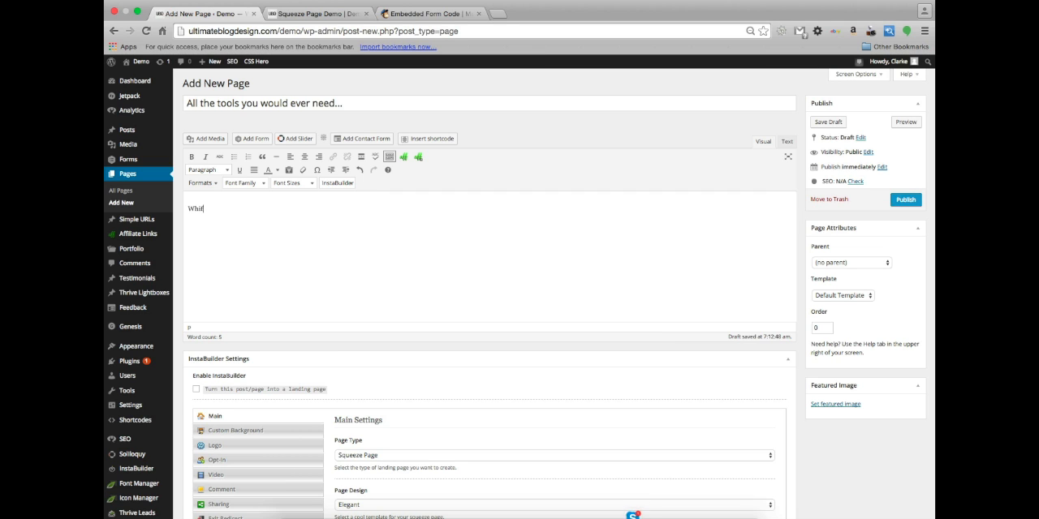
text( you)
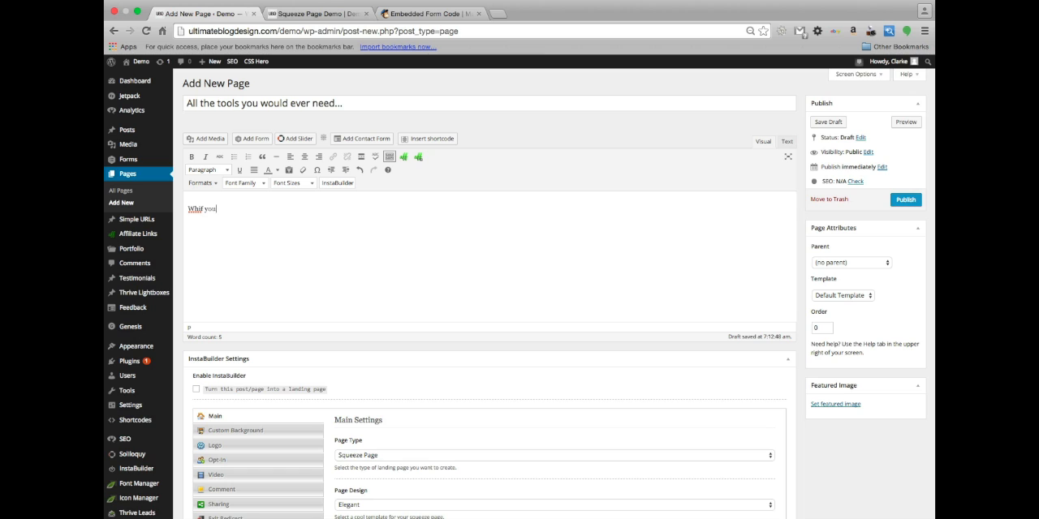
text( had all the best Marketing tools?)
click(196, 208)
text(at)
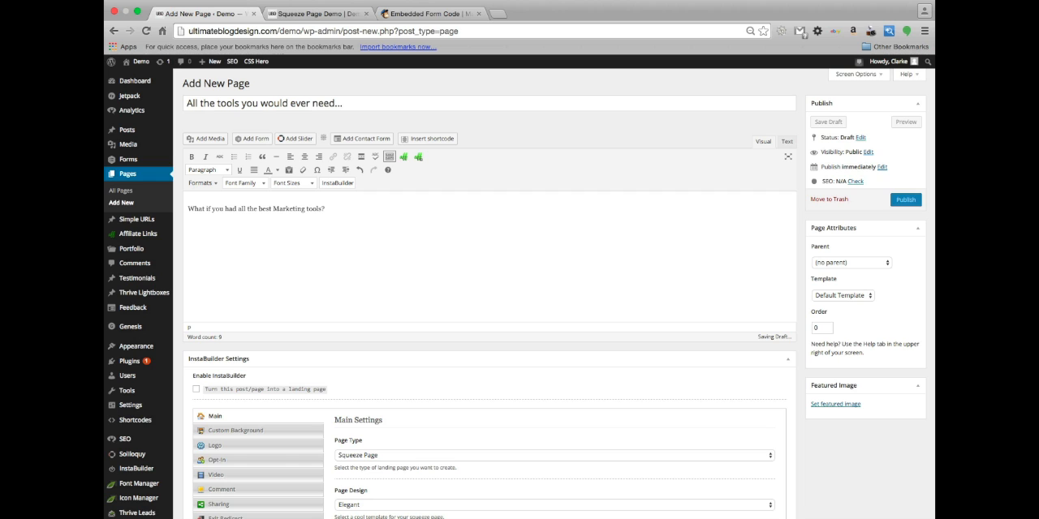
Add a second content line reading "What if you were guided on how to set up and use all these tools?"
text(What if yo)
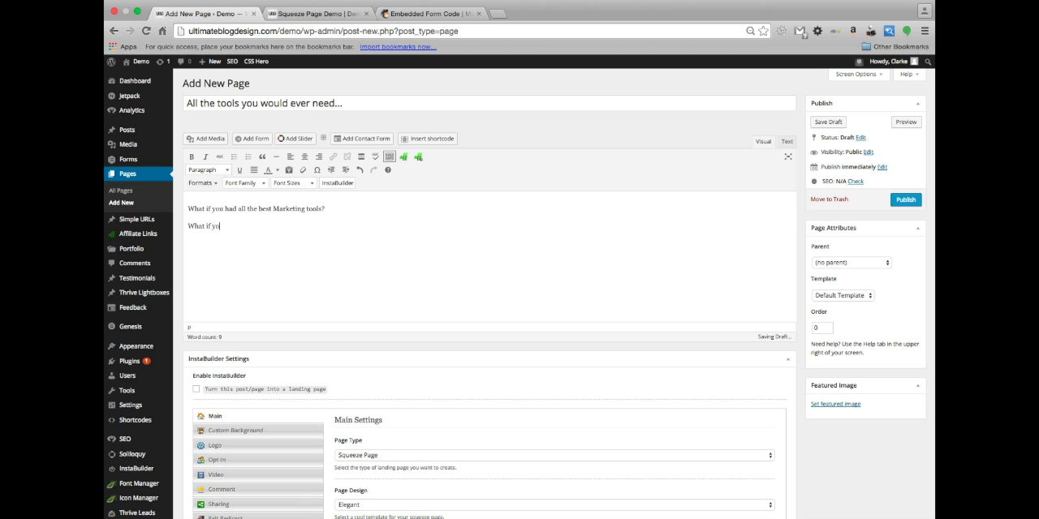
text(u were guided on ho)
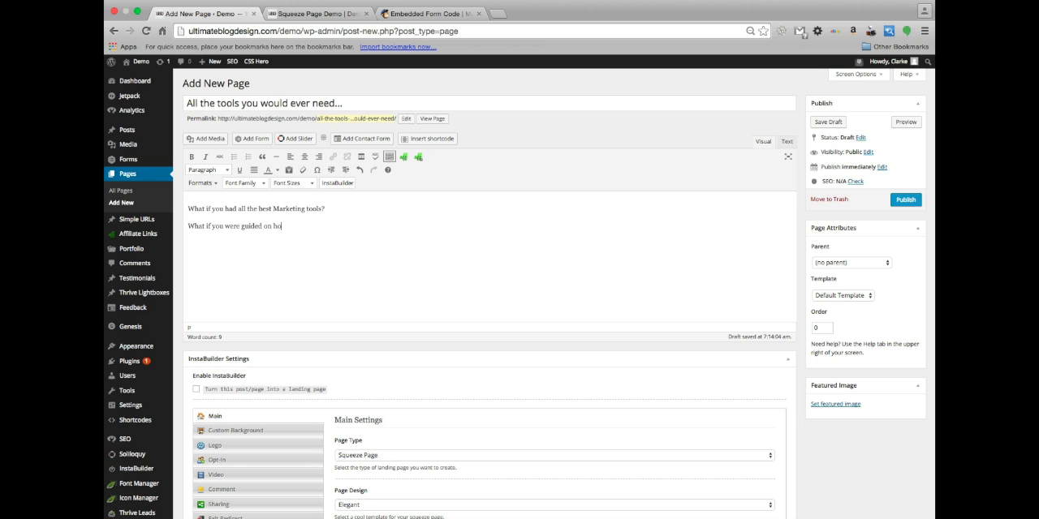
text(w to)
text( set up an)
text(d u)
text(se all these )
text(too)
text(ls?)
Add a third content line reading "What would hold you back from being a success story?", correcting its spelling
text(W)
text(h)
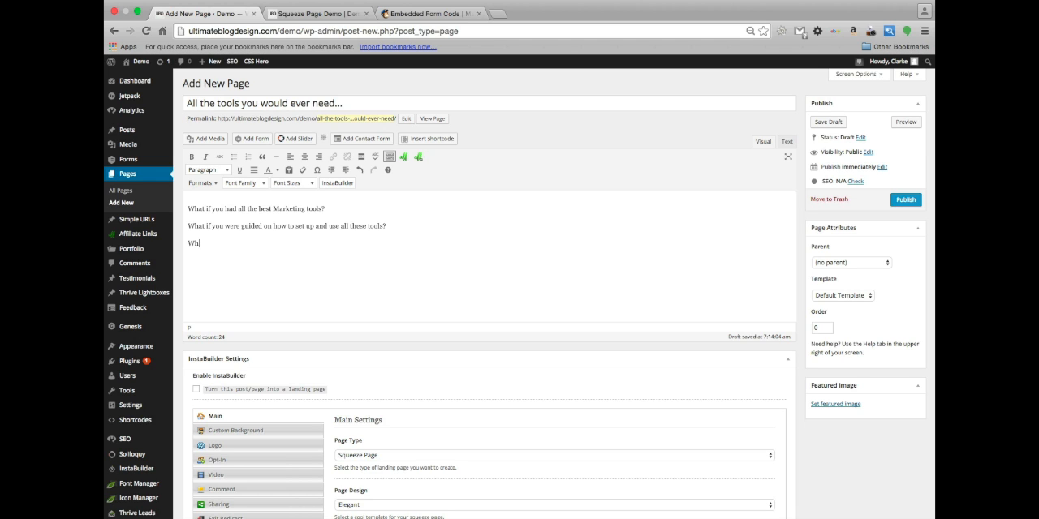
text(at would hold you back from being a success)
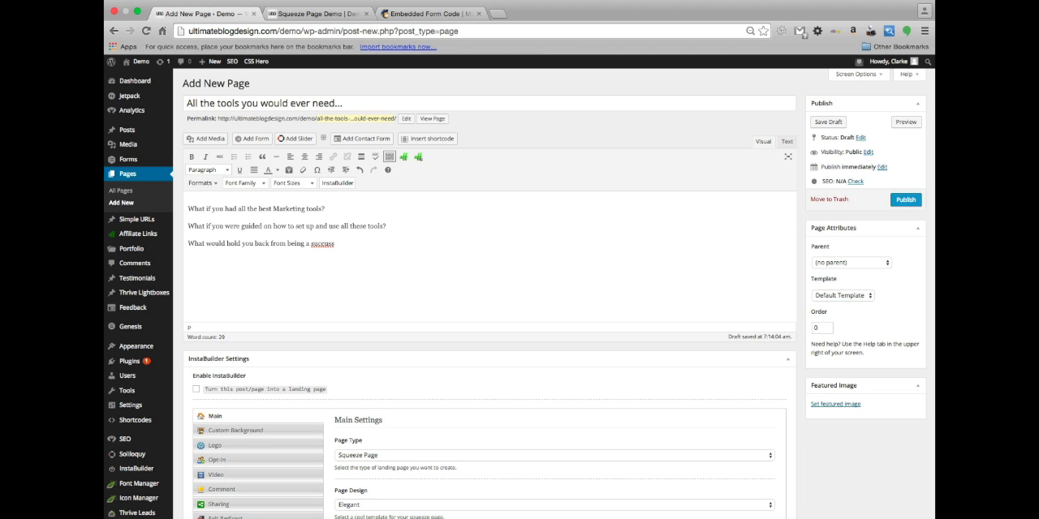
key(BackSpace)
key(BackSpace)
key(BackSpace)
key(BackSpace)
key(BackSpace)
text(eing a su)
text(cesses story)
right_click(329, 245)
click(376, 242)
key(BackSpace)
key(BackSpace)
text(?)
Format all three question lines in the main content as Heading 2
drag(357, 244, 179, 209)
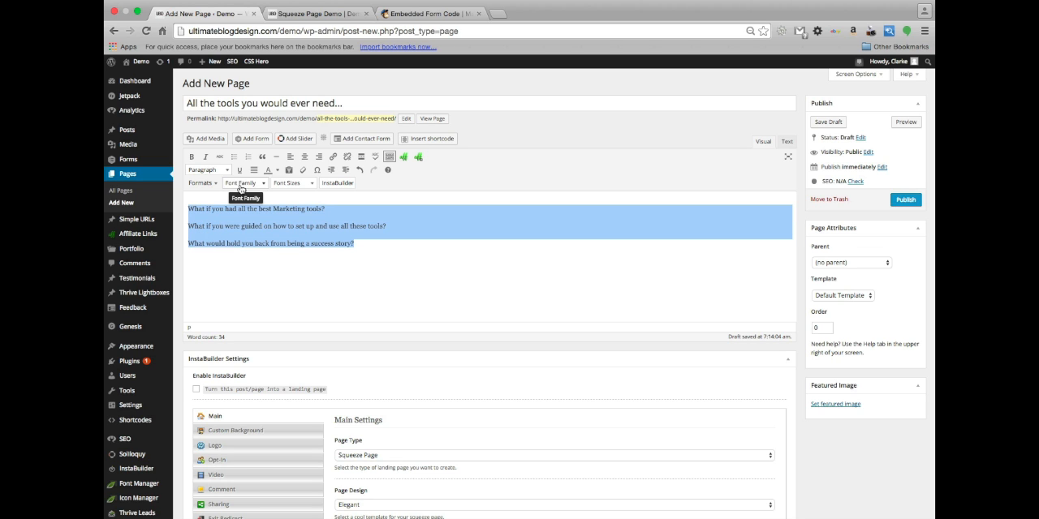
click(217, 170)
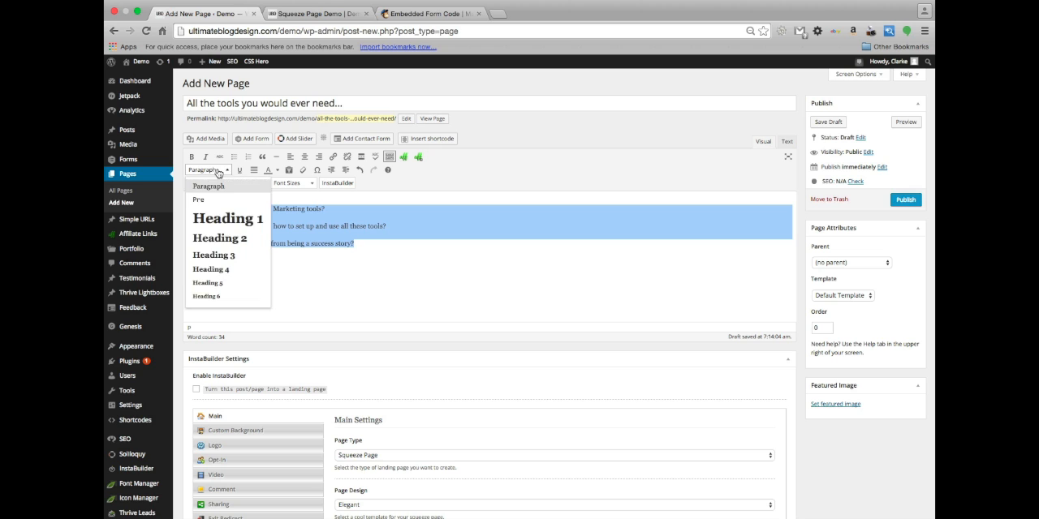
click(250, 240)
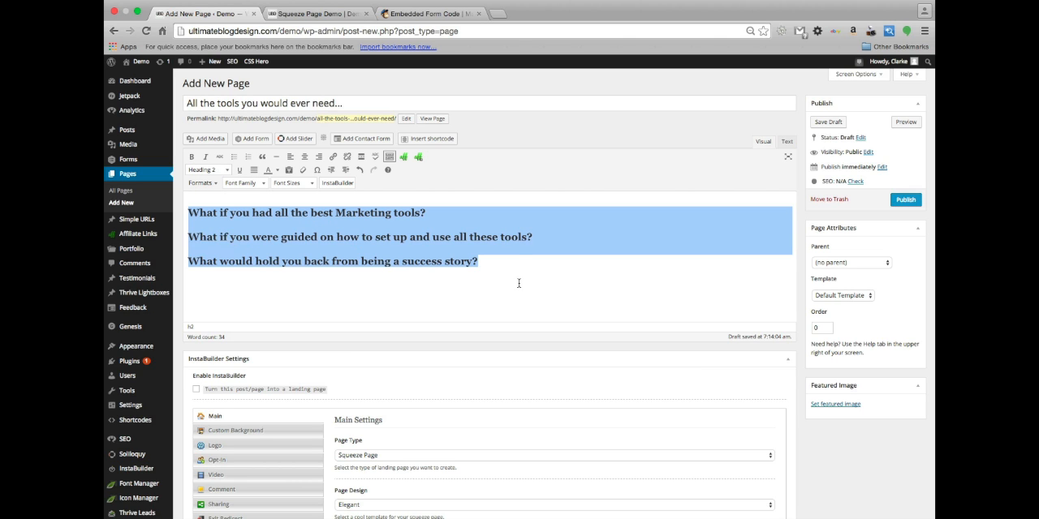
Insert a blank line after the first question and another after the second
click(440, 214)
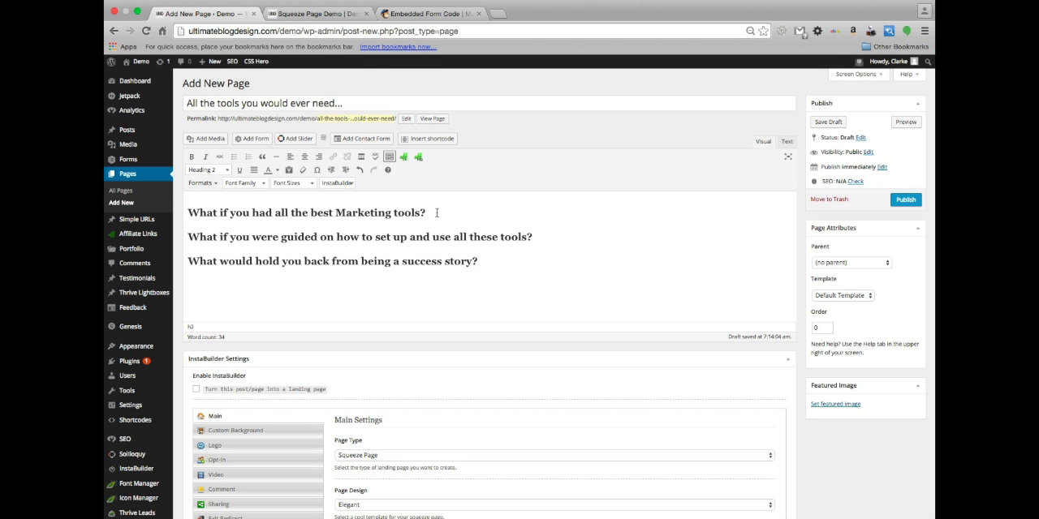
key(Return)
click(559, 258)
key(Return)
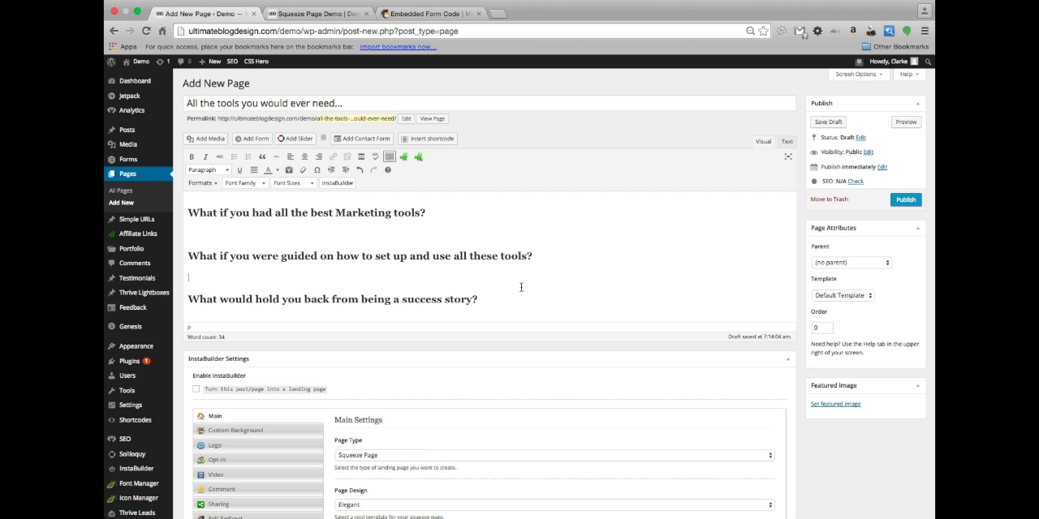
Center all of the text in the main content editor
key(super+a)
click(306, 157)
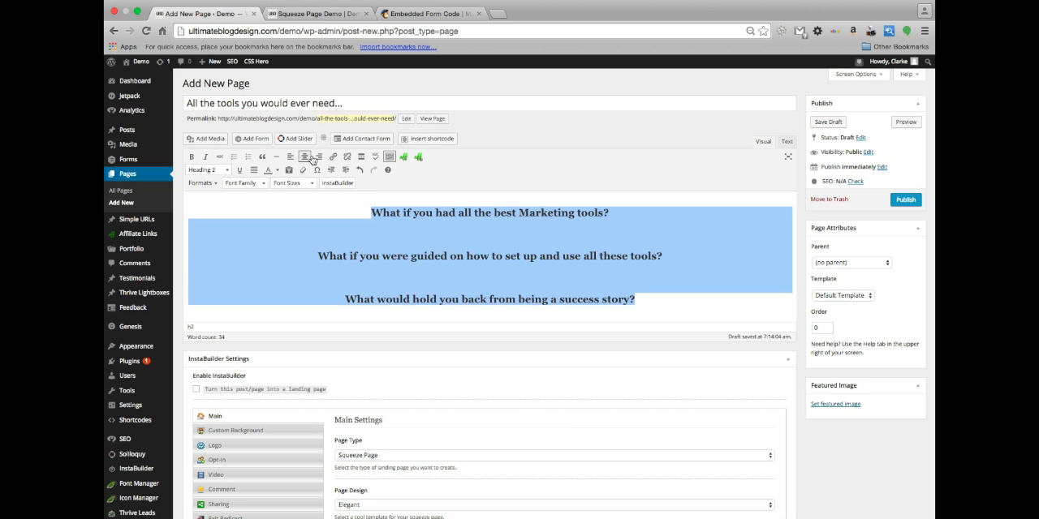
click(589, 281)
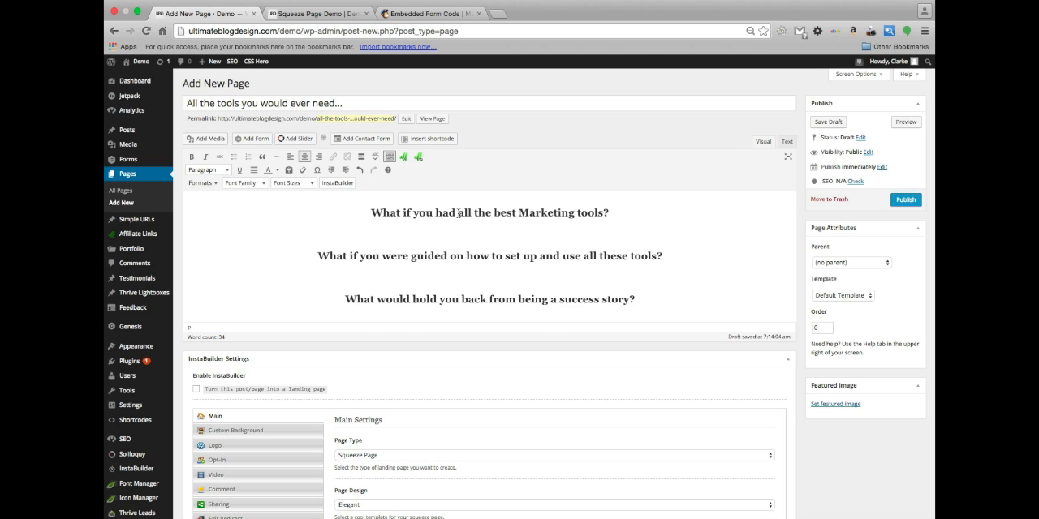
Make "all the best Marketing tools" in the first question bold and red
drag(459, 213, 604, 215)
click(195, 158)
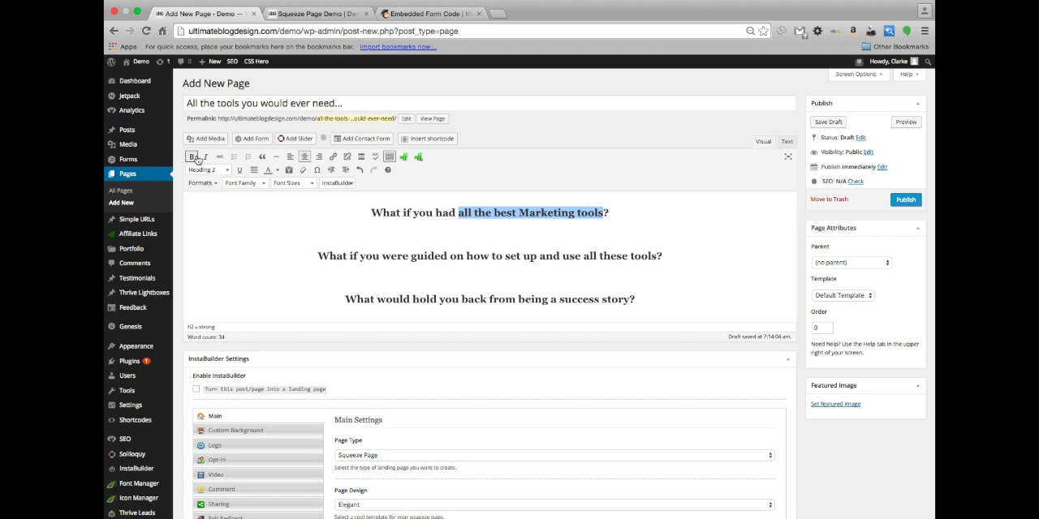
click(275, 171)
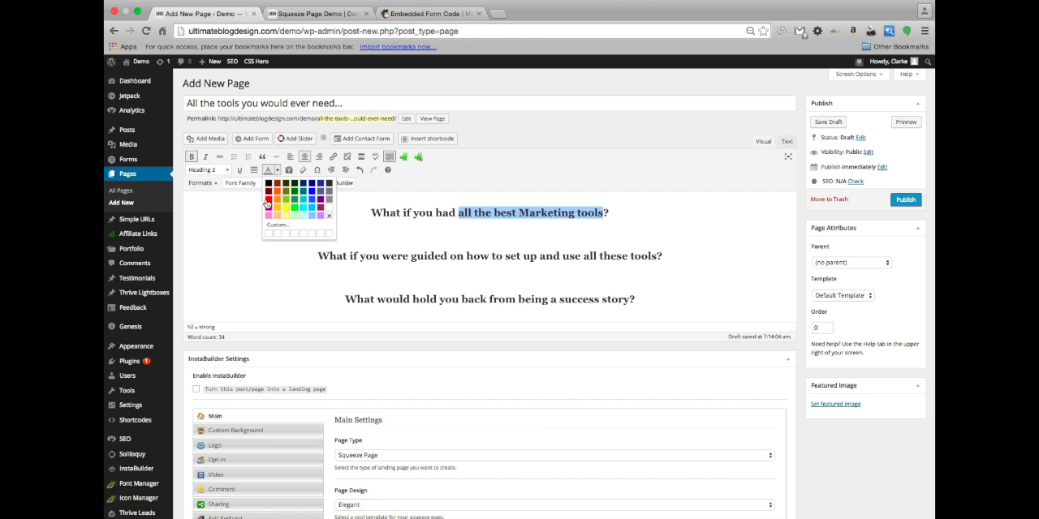
click(268, 200)
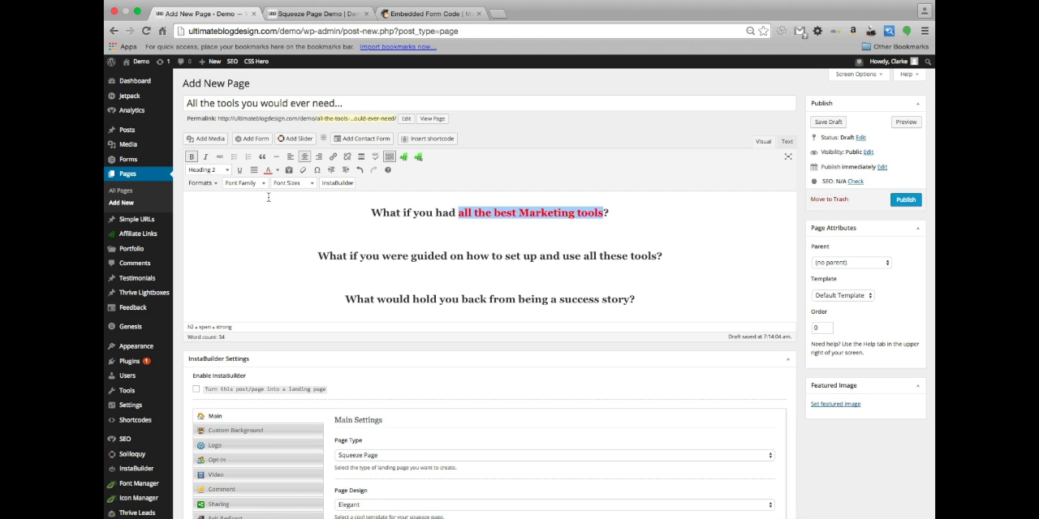
Color "guided on how to set up and use all these tools" in the second question red
click(529, 256)
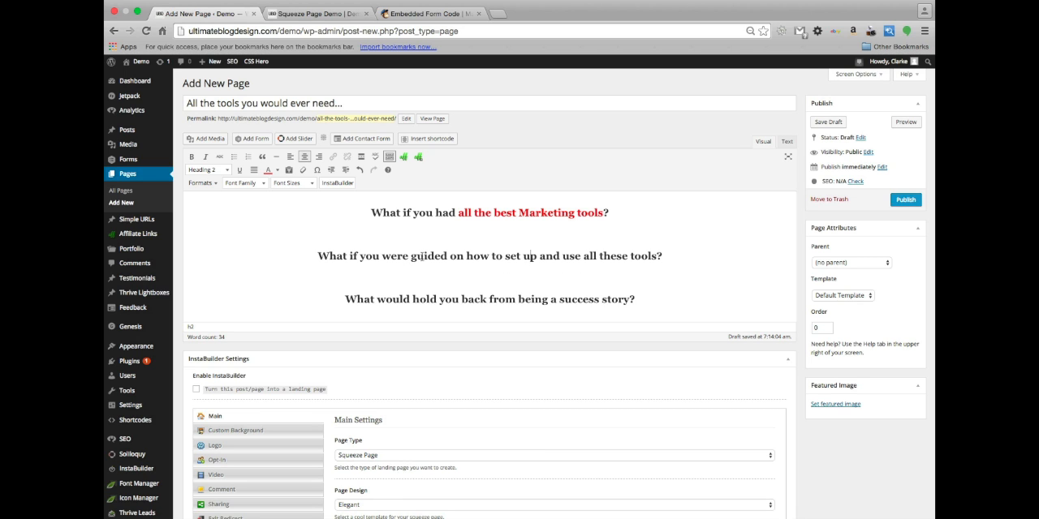
right_click(410, 256)
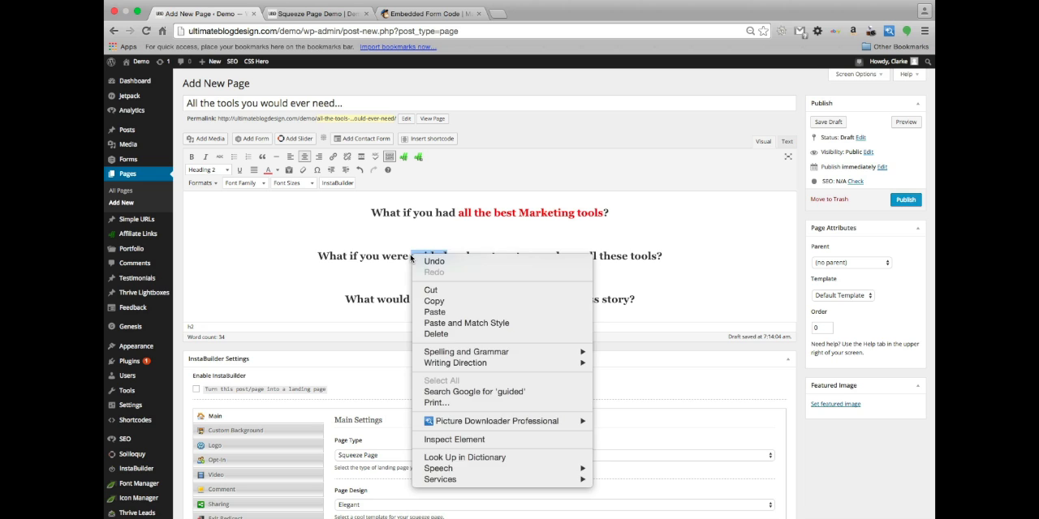
click(411, 257)
click(410, 257)
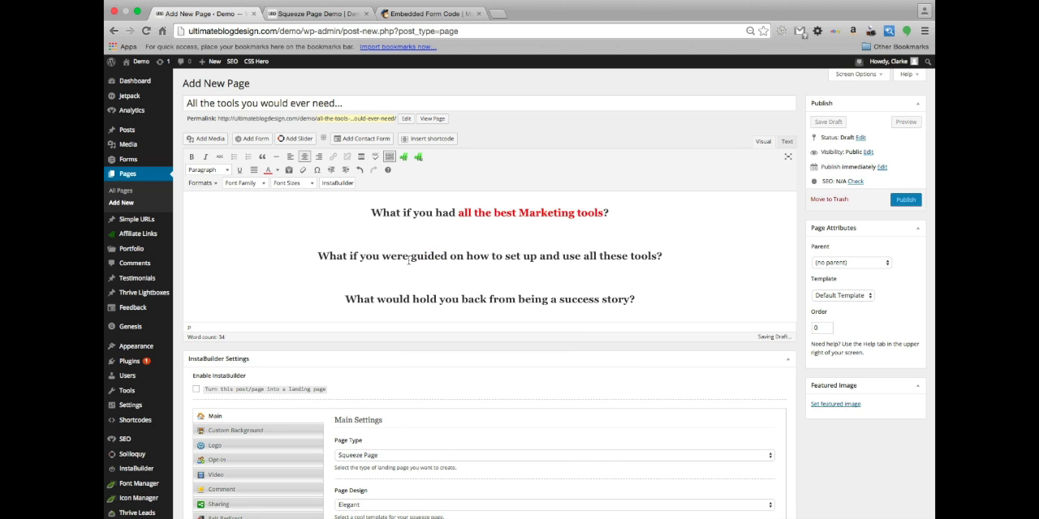
drag(411, 258, 656, 257)
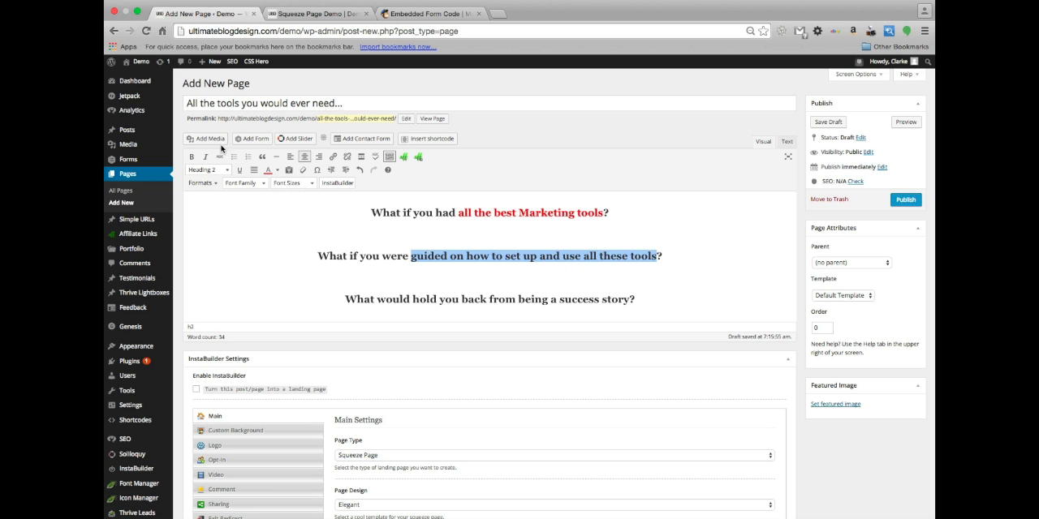
click(268, 170)
Color "being a success story" in the third question red
scroll(421, 299, down, 1)
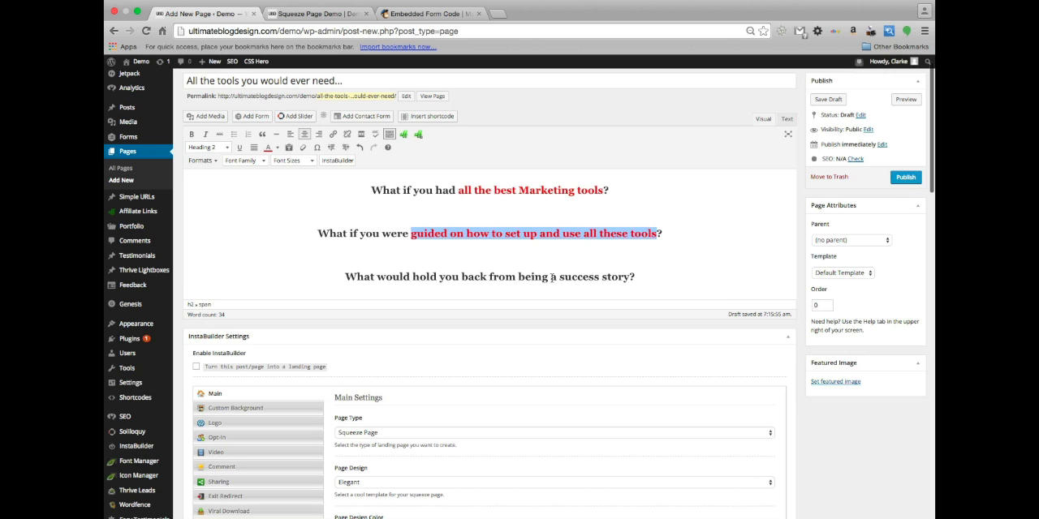
drag(519, 276, 629, 275)
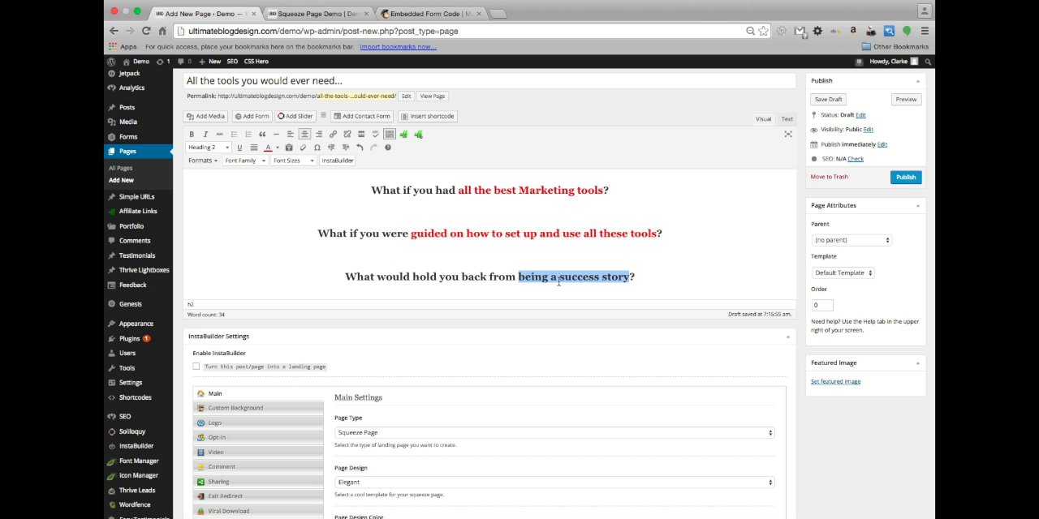
click(267, 147)
scroll(566, 219, down, 1)
scroll(660, 215, up, 2)
scroll(660, 215, up, 1)
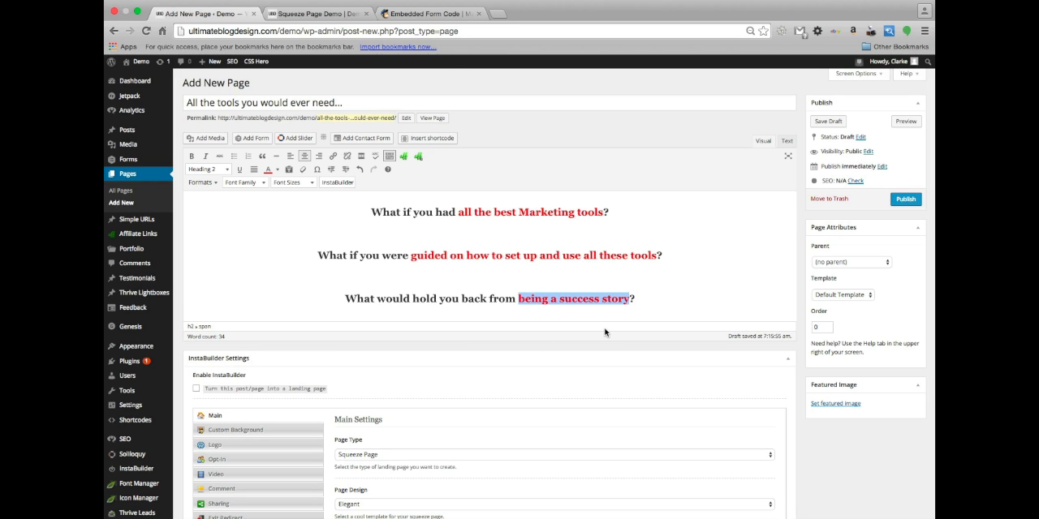
Insert the ubd_box.png image from the media library on a new line below the third question
click(652, 299)
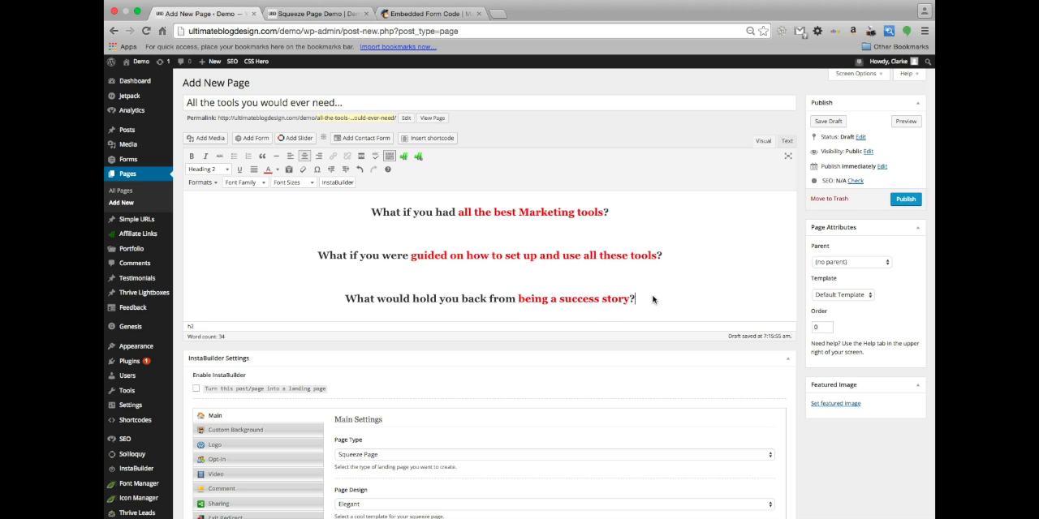
key(Return)
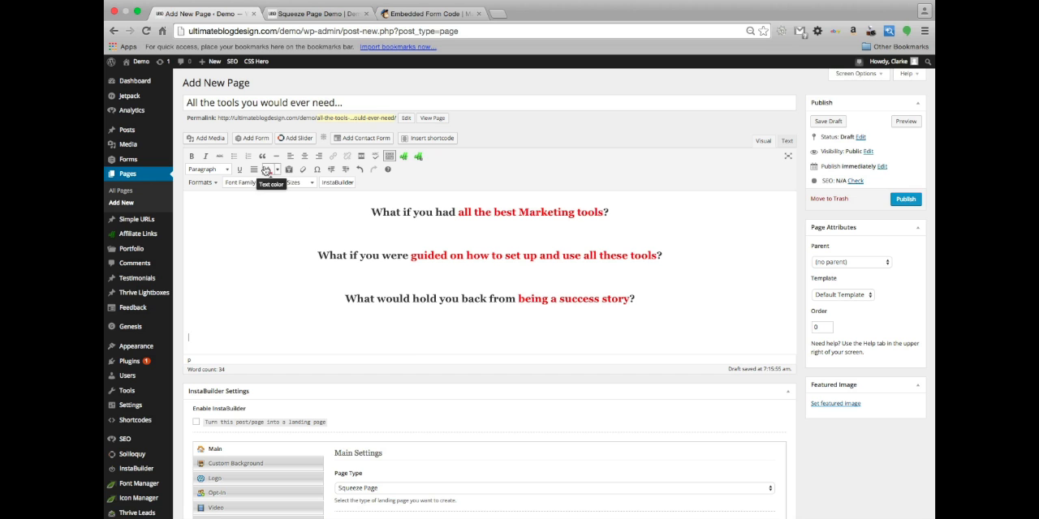
click(204, 139)
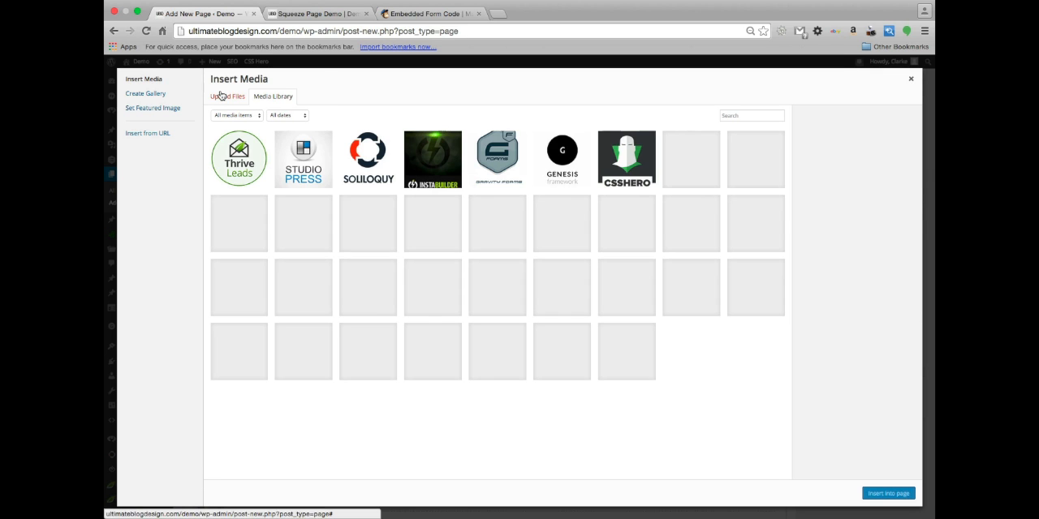
click(499, 361)
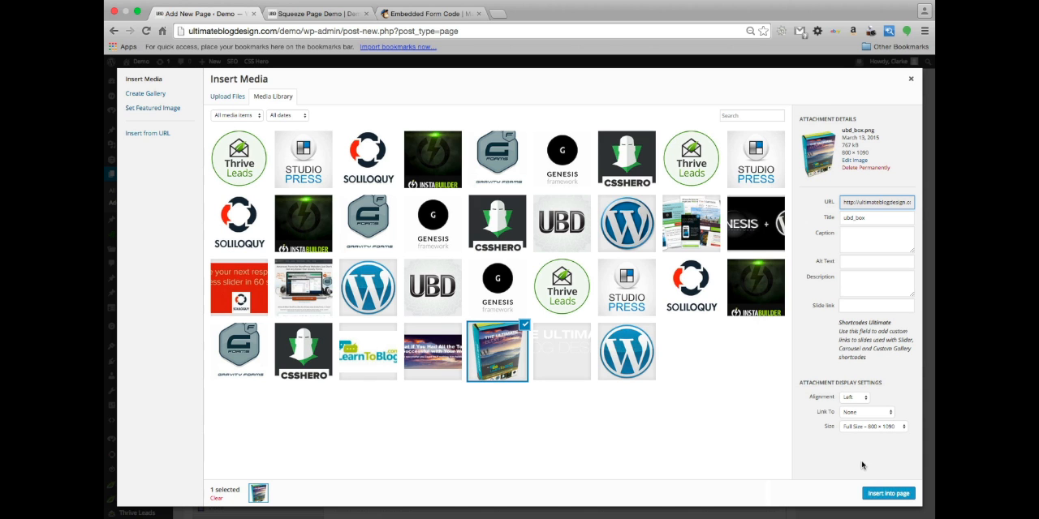
click(893, 495)
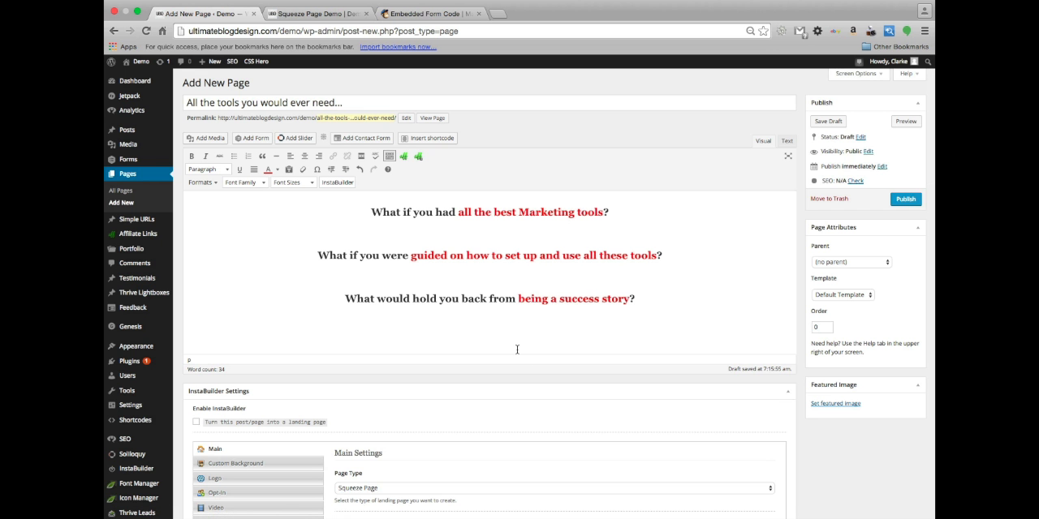
Set the inserted box image to Medium – 220 × 300 size and center alignment
scroll(522, 306, down, 3)
click(405, 339)
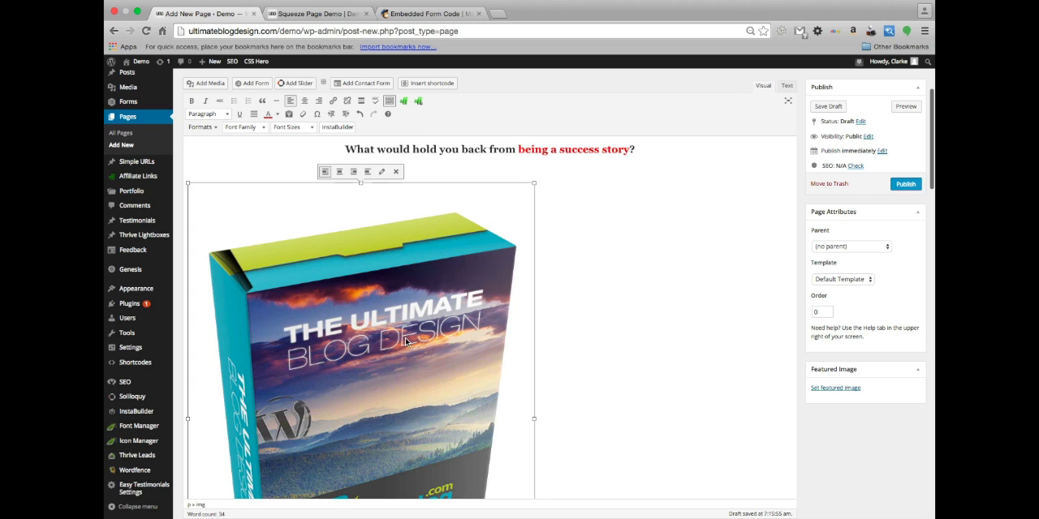
click(381, 171)
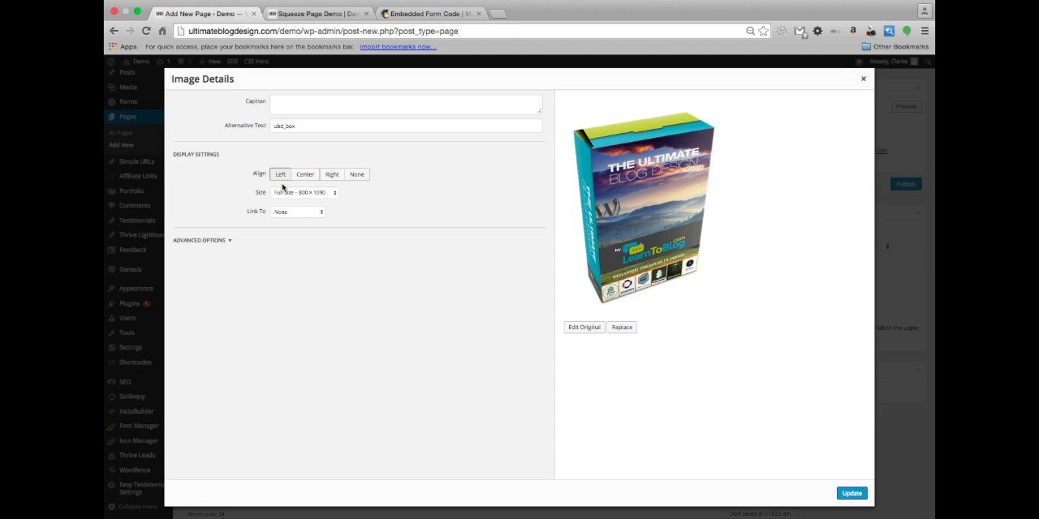
click(325, 196)
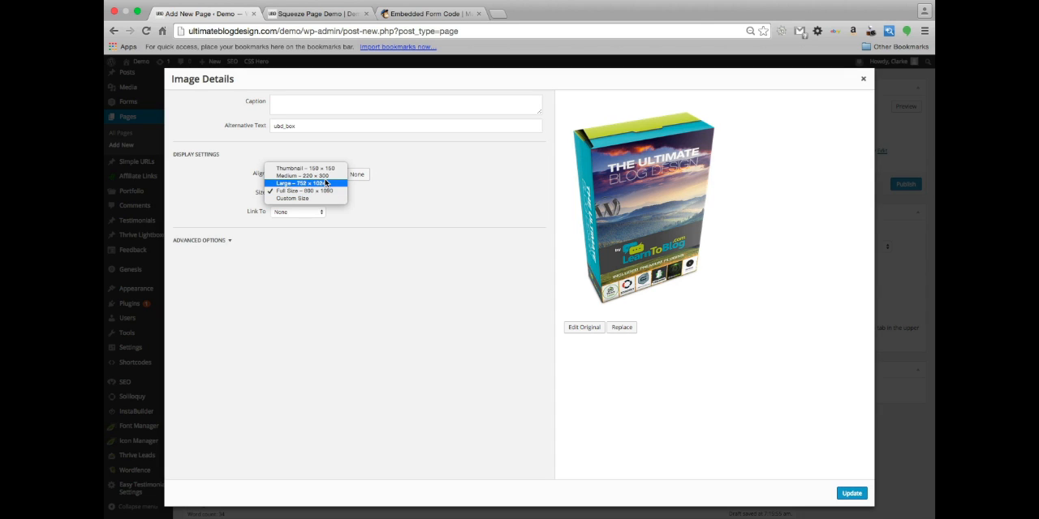
click(336, 176)
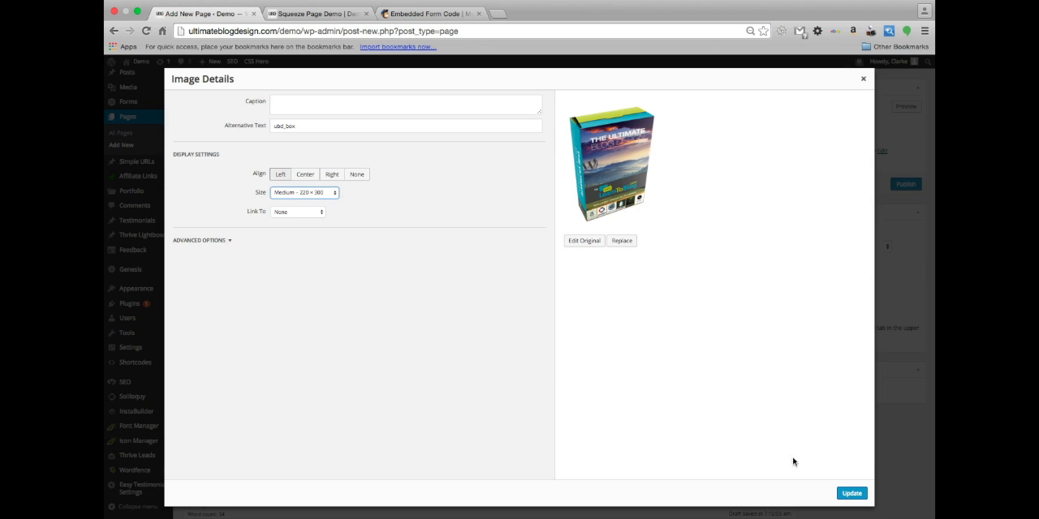
click(305, 177)
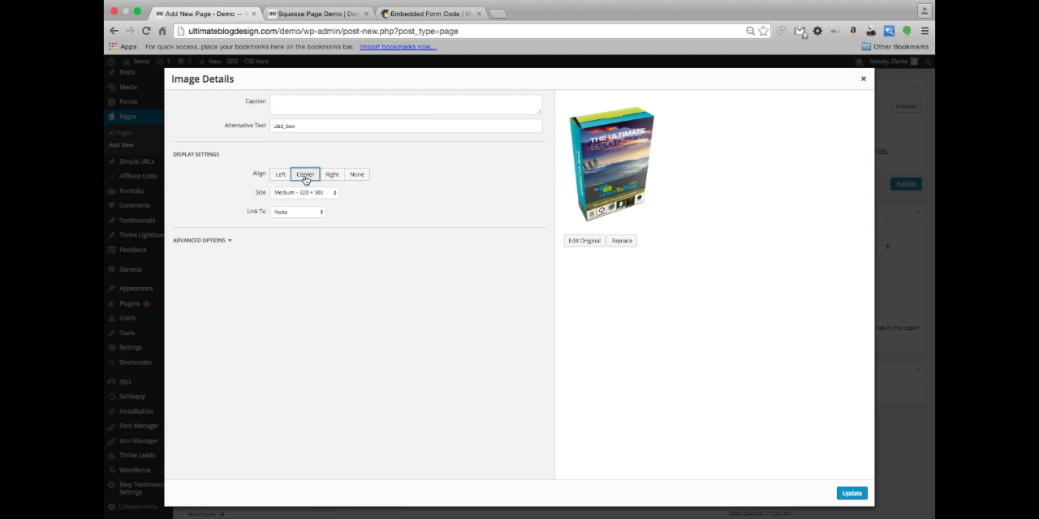
click(851, 493)
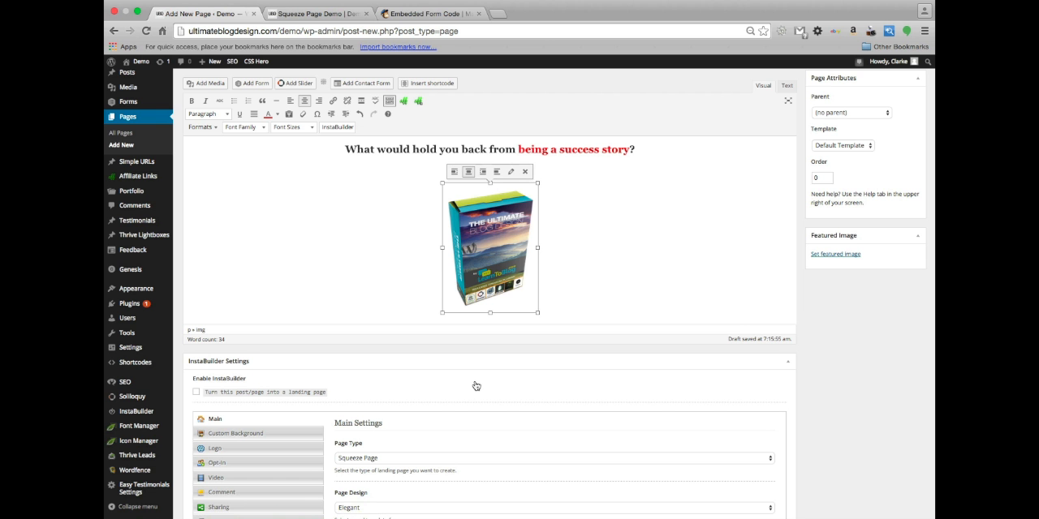
Add a horizontal line on a new line below the box image
scroll(591, 262, up, 3)
scroll(592, 262, down, 3)
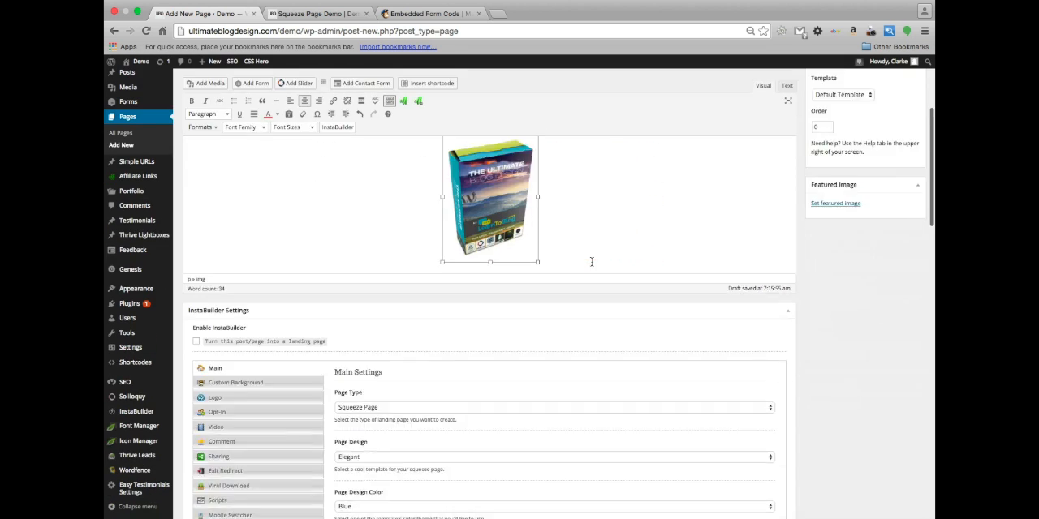
scroll(591, 262, down, 2)
scroll(592, 262, up, 3)
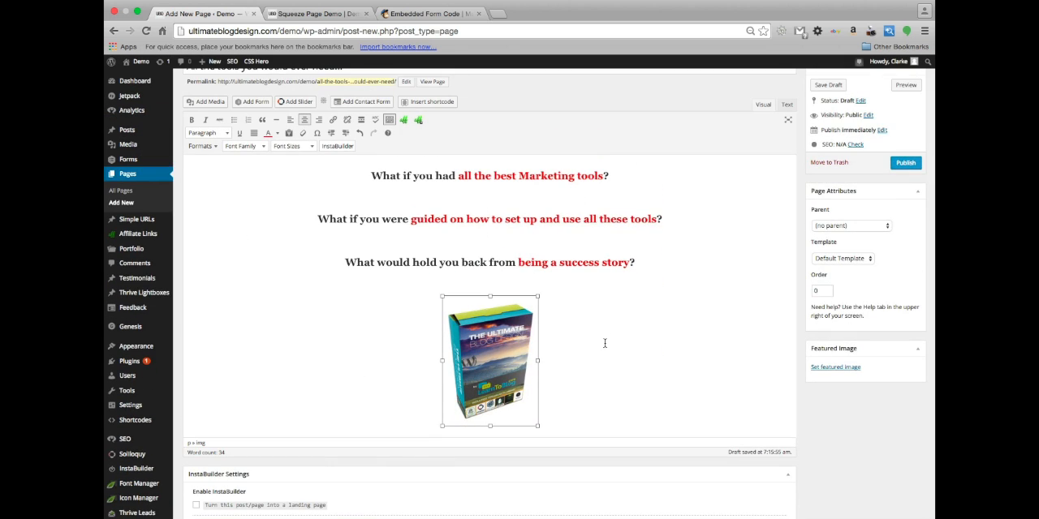
click(590, 389)
key(Return)
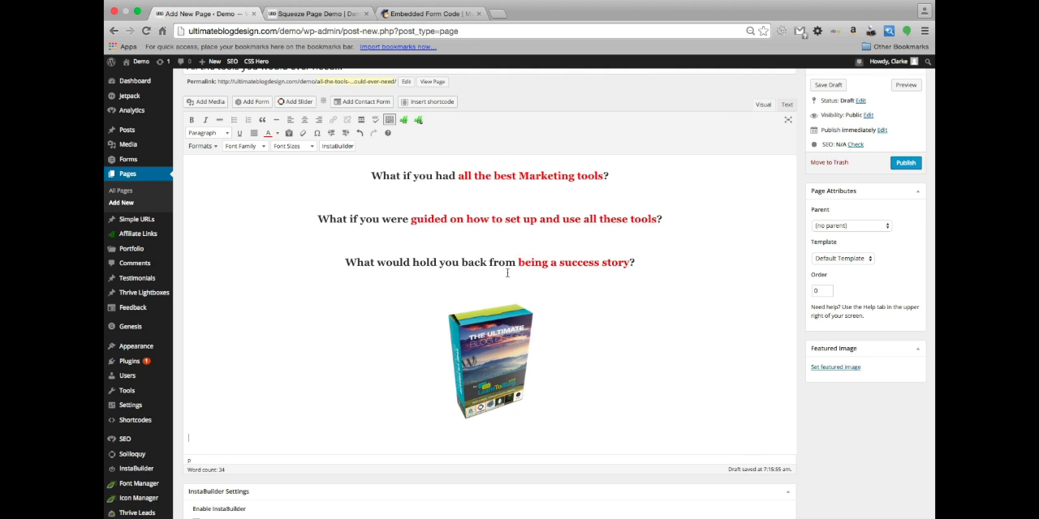
scroll(486, 258, down, 3)
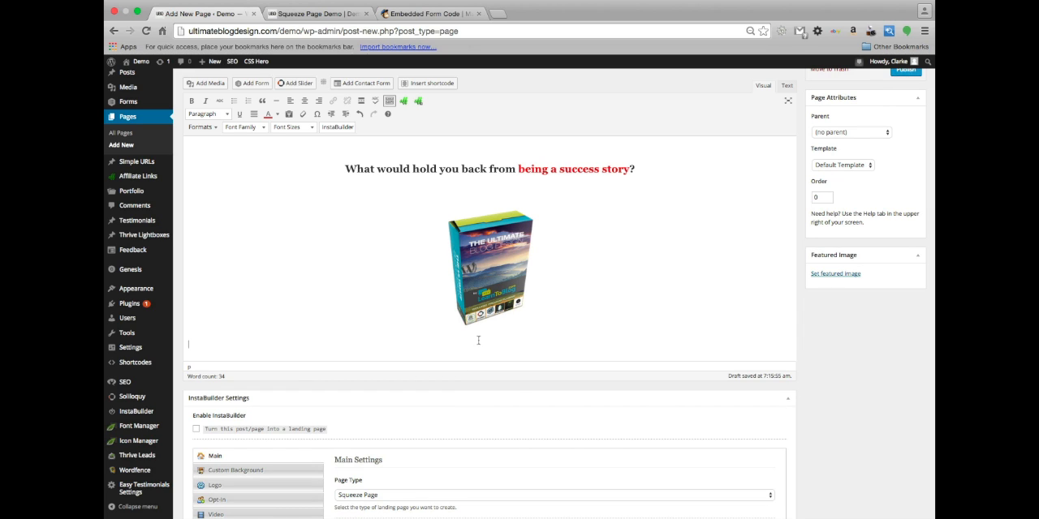
click(571, 311)
click(276, 101)
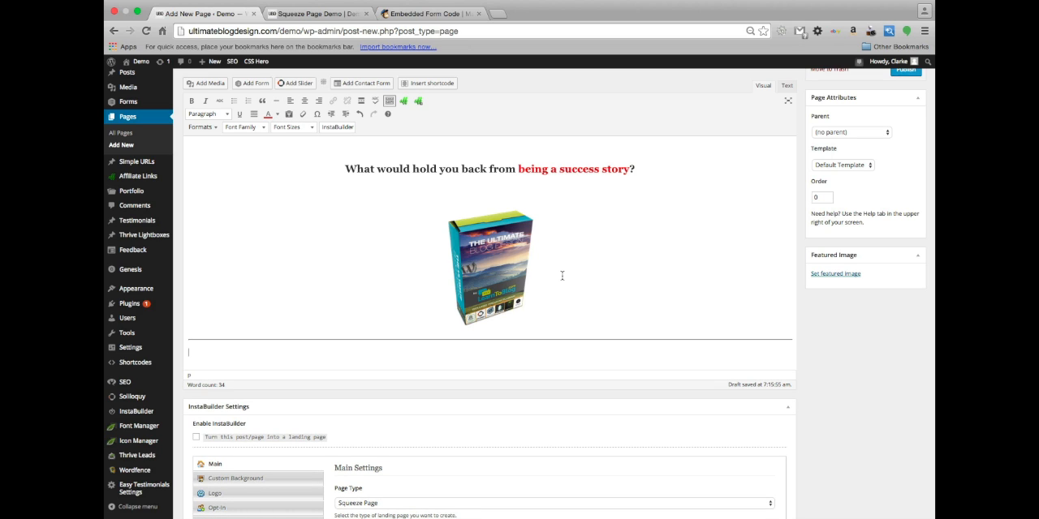
Write "Do I have your attention yet?" as a paragraph below the horizontal line
text(Sign up fo)
key(BackSpace)
key(BackSpace)
key(BackSpace)
key(BackSpace)
key(BackSpace)
key(BackSpace)
key(BackSpace)
key(BackSpace)
key(BackSpace)
text(ion yet?)
key(Return)
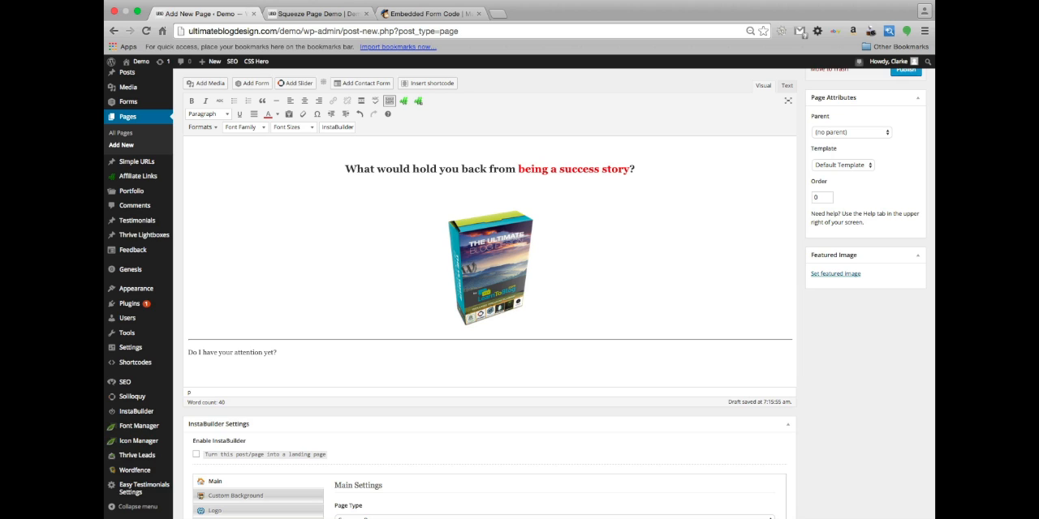
Add the paragraphs "Great!" and "Sign up for more information on this amazing offer!" below the attention question
text(Great!)
key(Return)
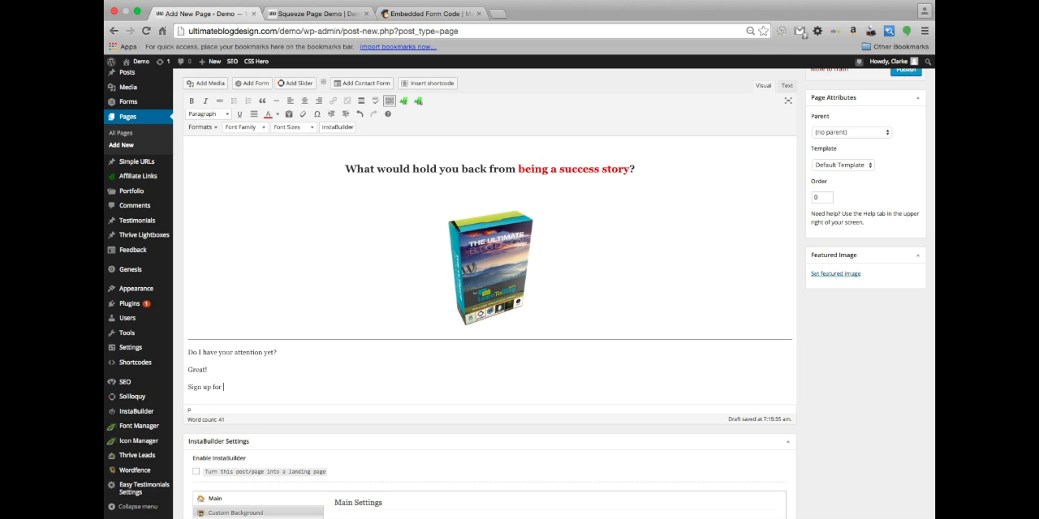
text(re information on this)
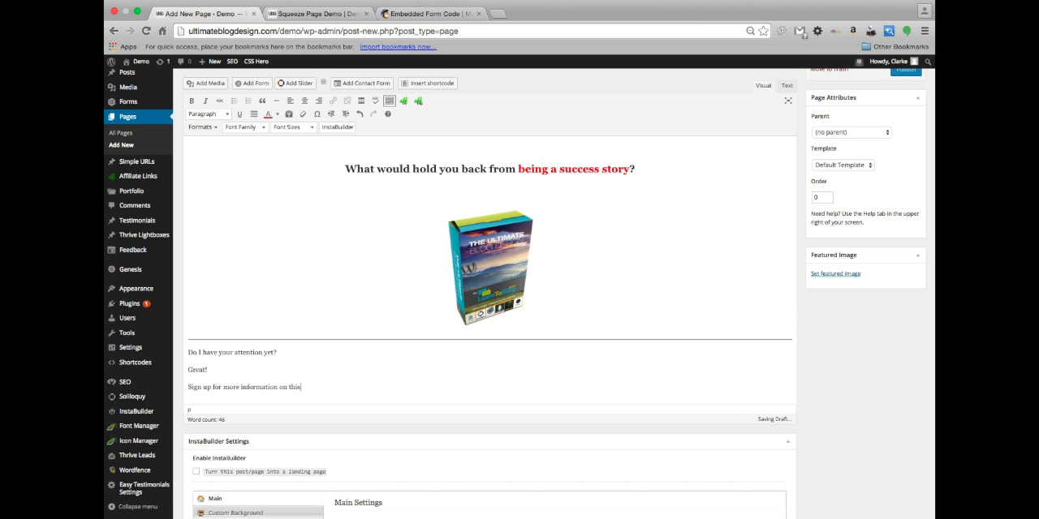
text( amazing offer!)
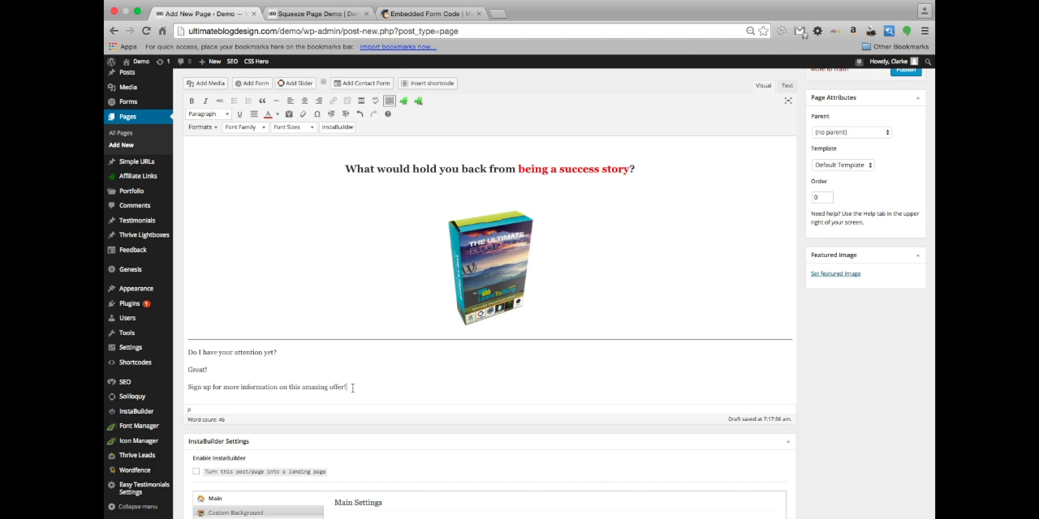
Format the three paragraphs below the horizontal line as centered, bold Heading 4 text
drag(352, 387, 172, 354)
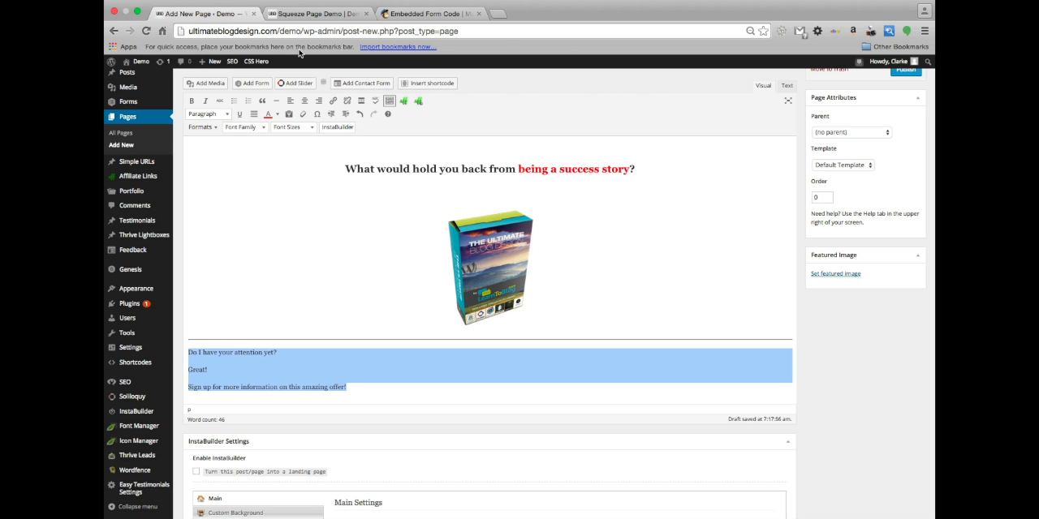
click(304, 100)
click(192, 100)
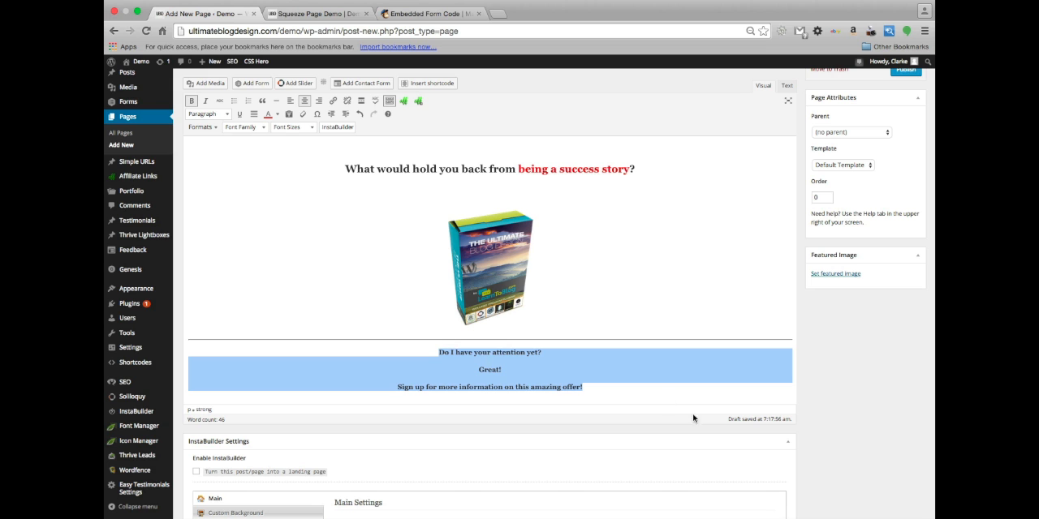
click(210, 114)
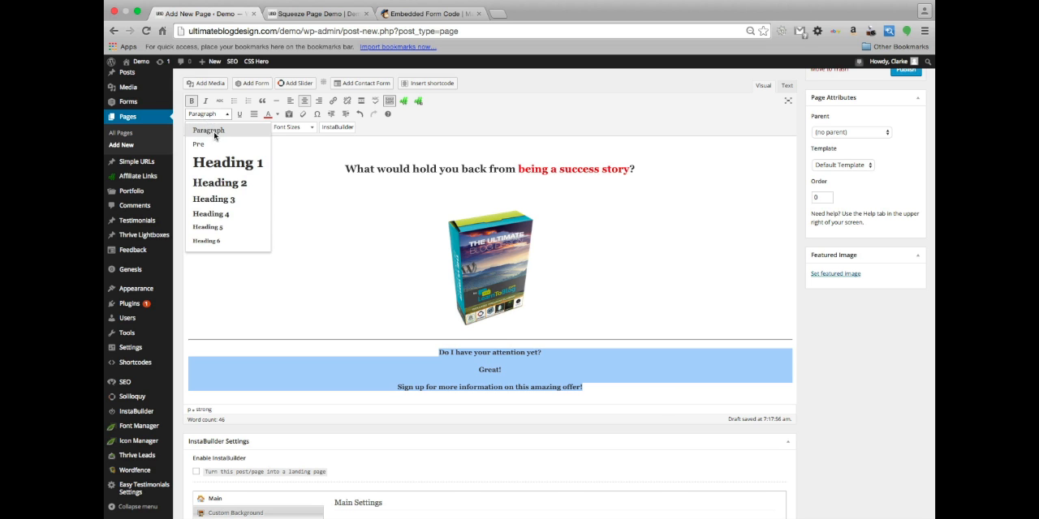
click(235, 213)
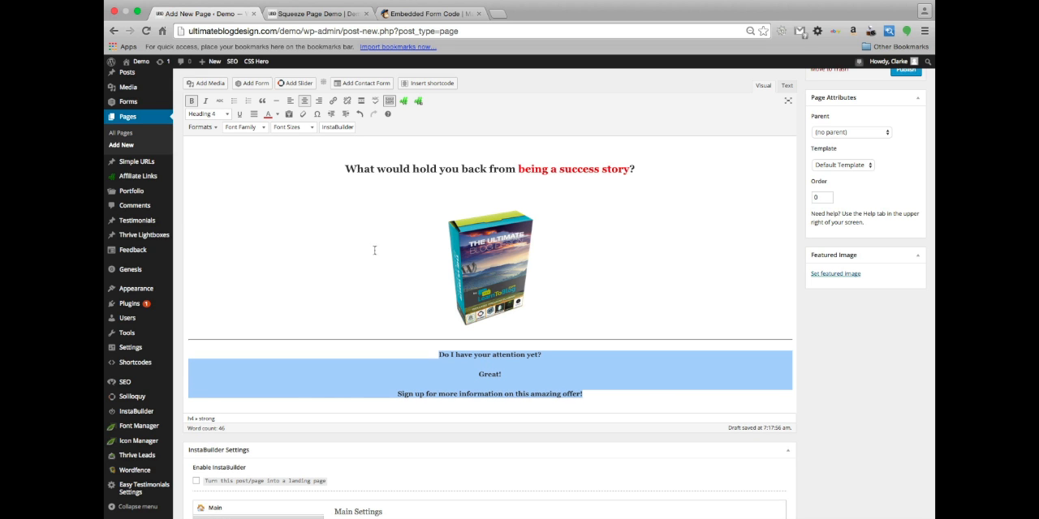
click(638, 386)
scroll(560, 332, down, 5)
scroll(562, 331, up, 5)
scroll(562, 332, up, 3)
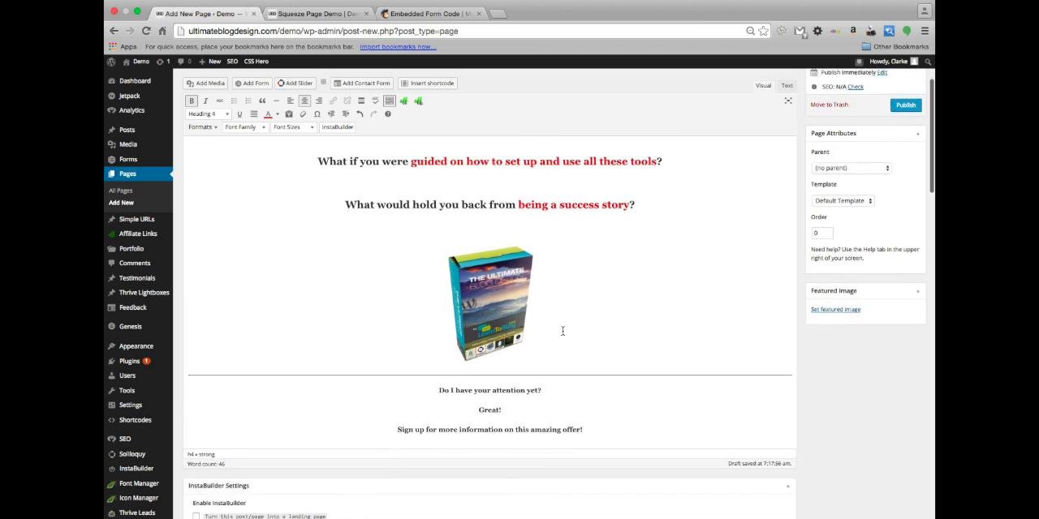
scroll(408, 364, up, 6)
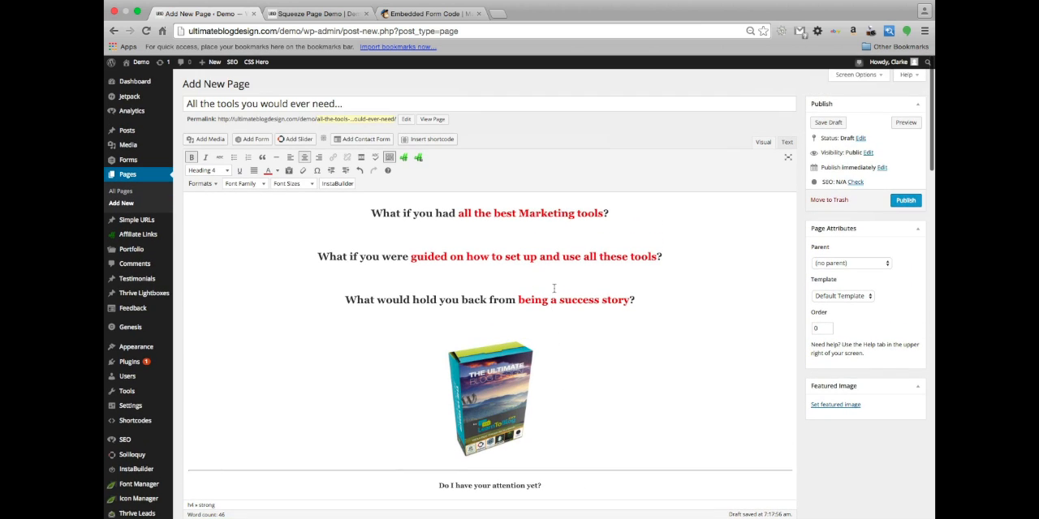
scroll(417, 226, down, 6)
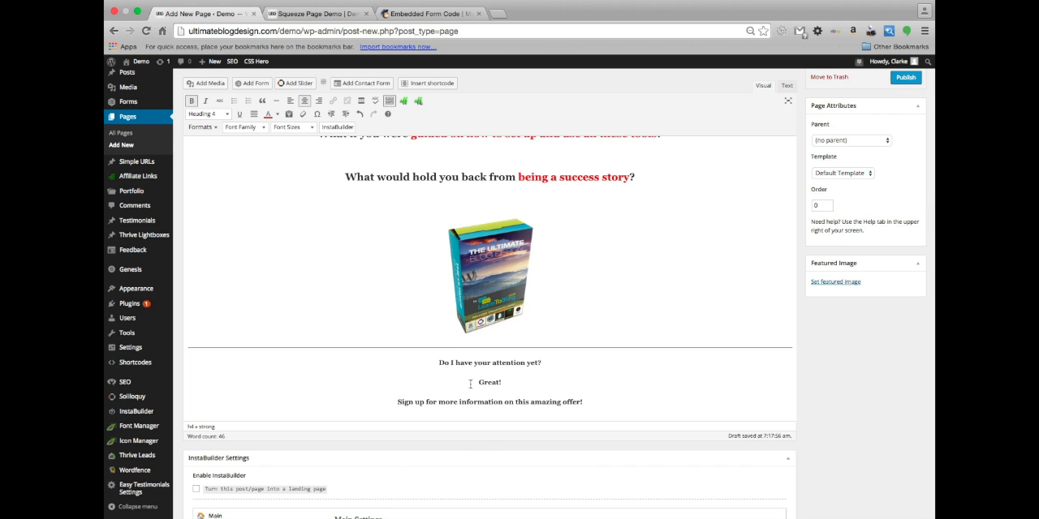
scroll(438, 325, up, 2)
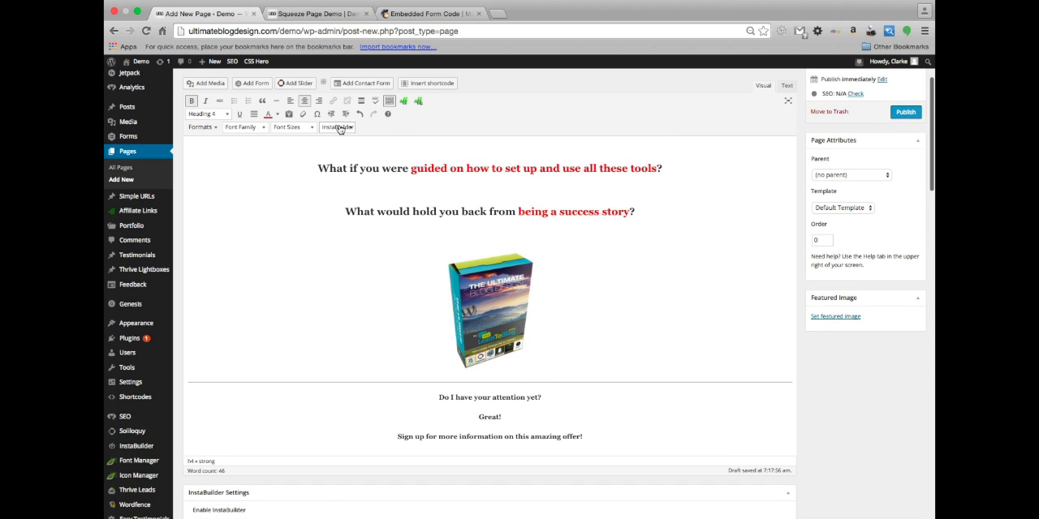
Look through the body editor's InstaBuilder shortcodes, covering videos, multi-columns, standard and big buttons, feature boxes, popups and miscellaneous elements
click(339, 128)
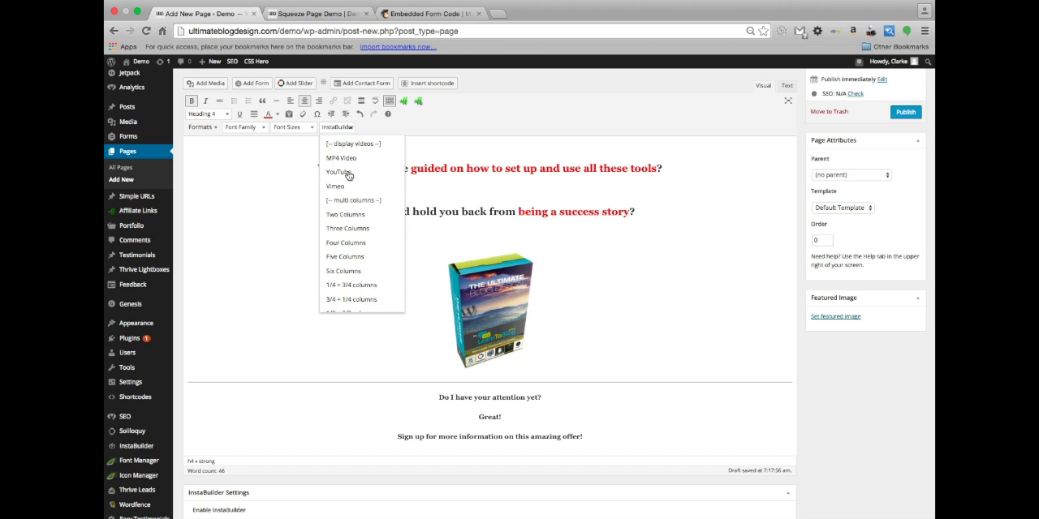
scroll(354, 211, up, 3)
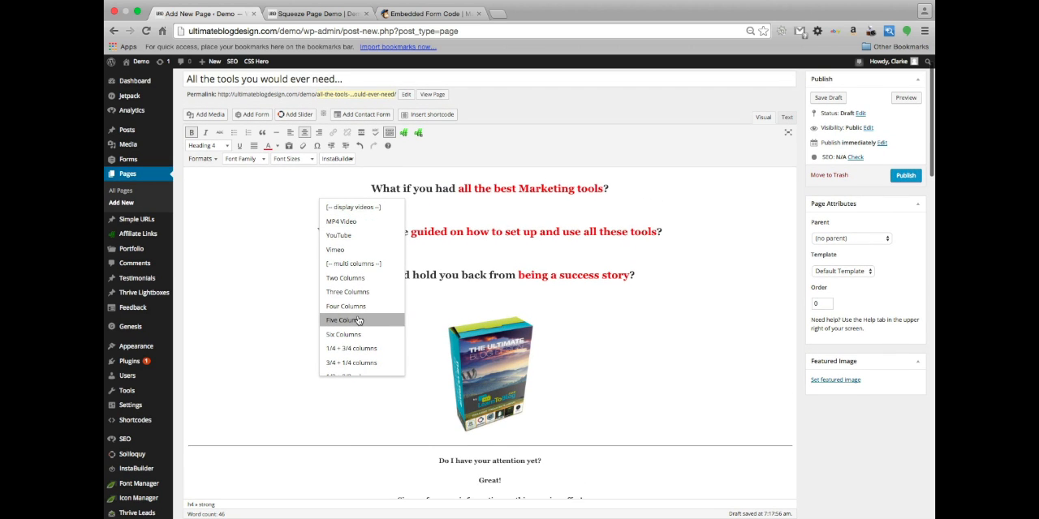
scroll(358, 321, up, 1)
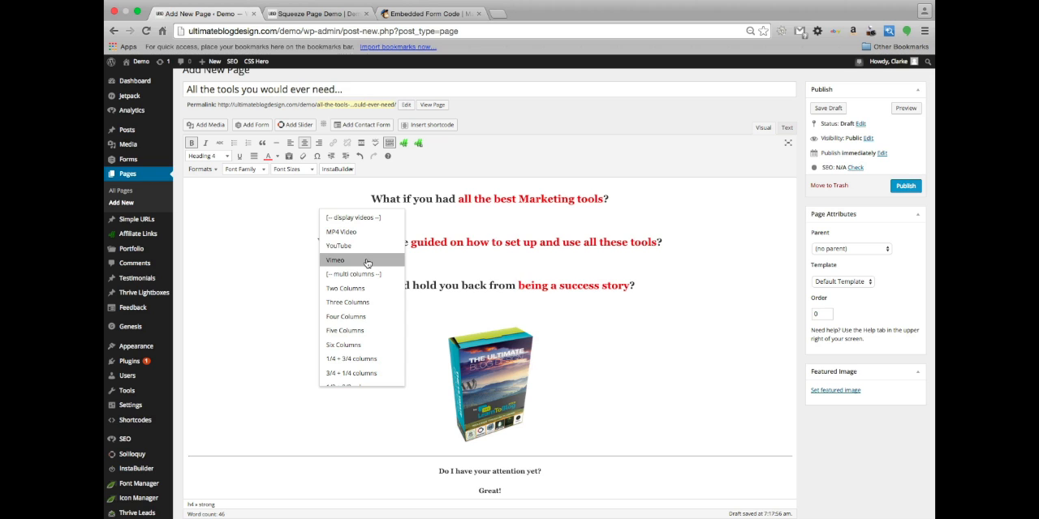
scroll(367, 262, down, 3)
scroll(369, 257, up, 2)
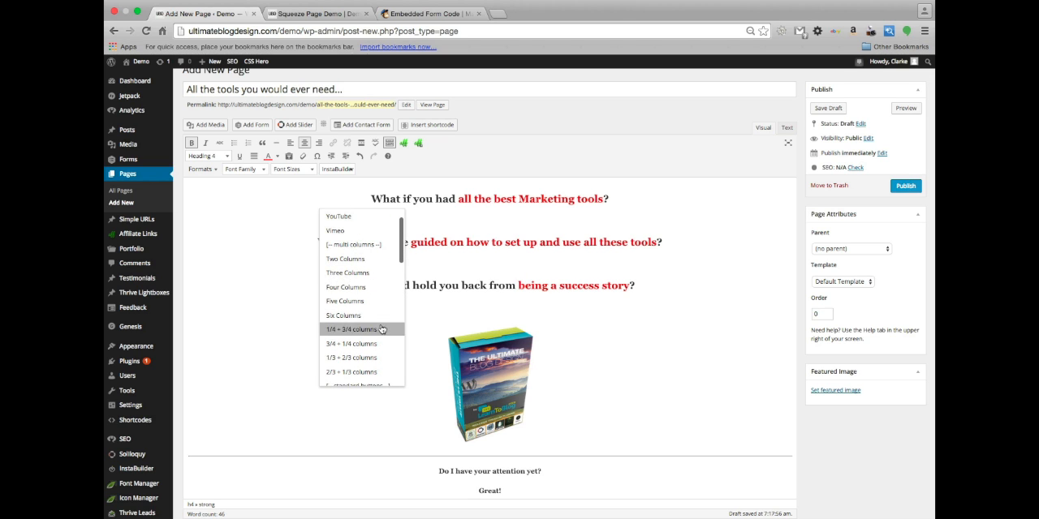
scroll(379, 313, down, 1)
scroll(379, 313, down, 3)
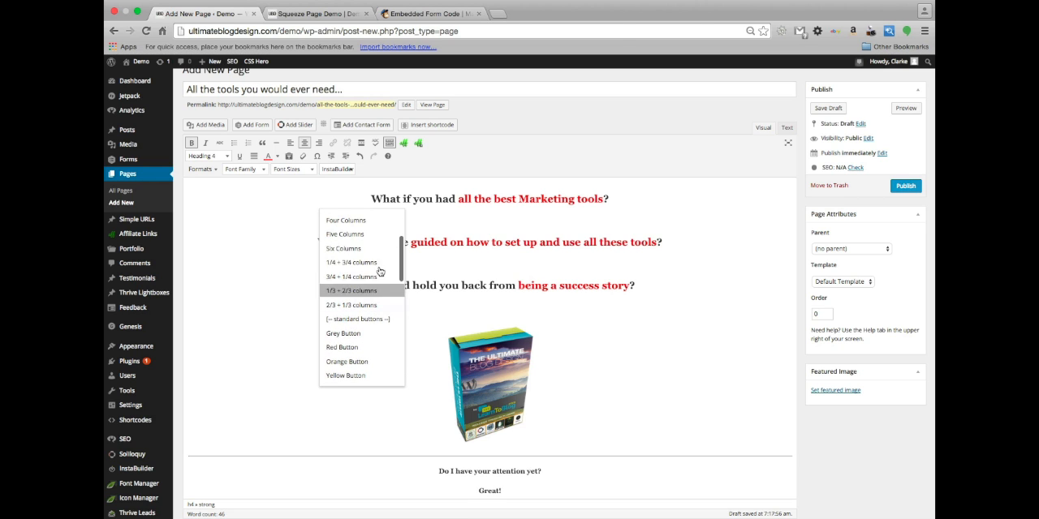
scroll(384, 320, down, 1)
scroll(383, 319, down, 5)
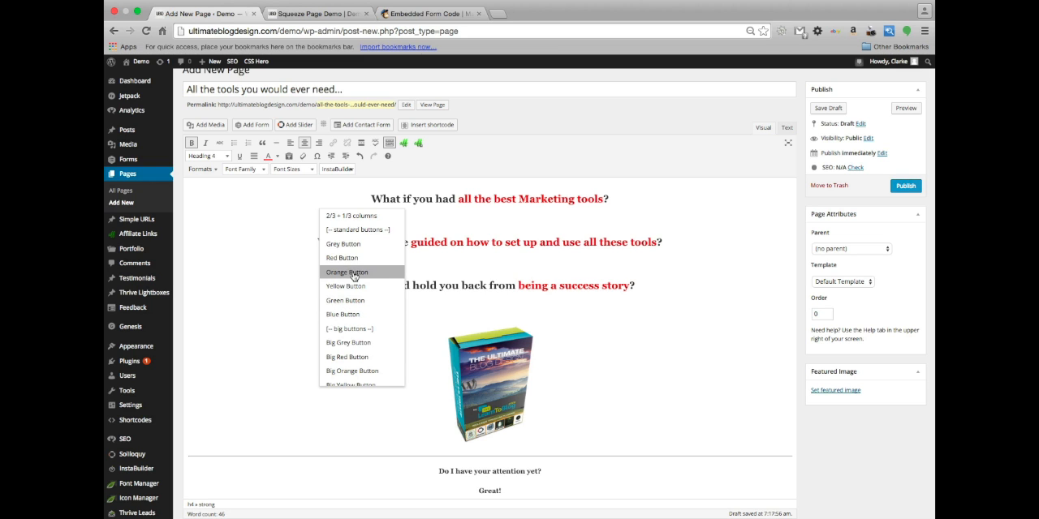
scroll(361, 326, down, 1)
scroll(360, 284, up, 1)
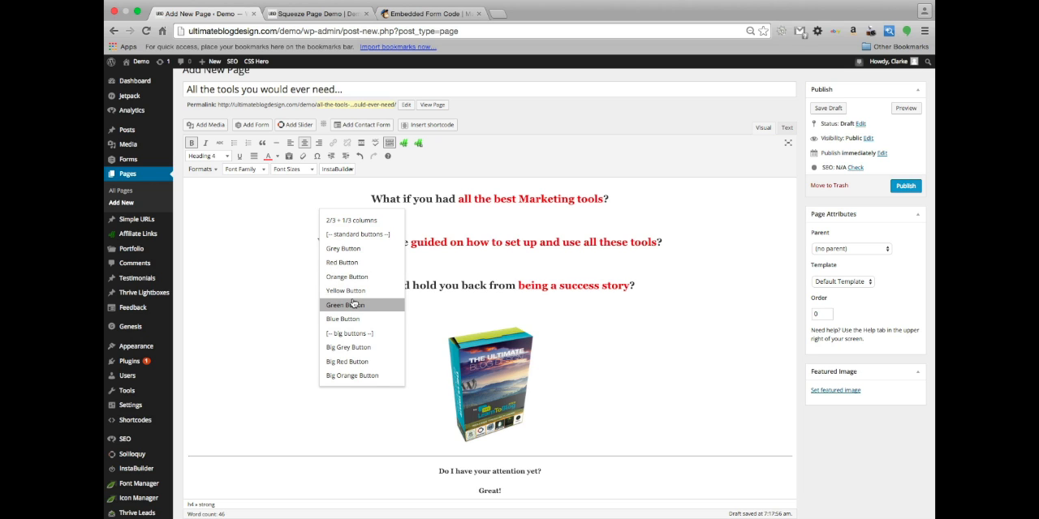
scroll(357, 304, down, 1)
scroll(357, 304, down, 3)
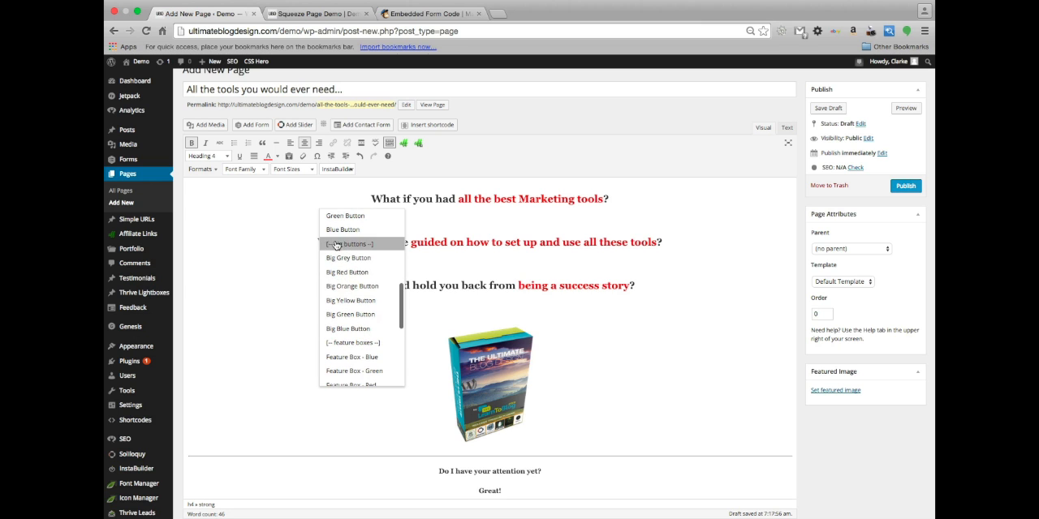
scroll(365, 243, down, 1)
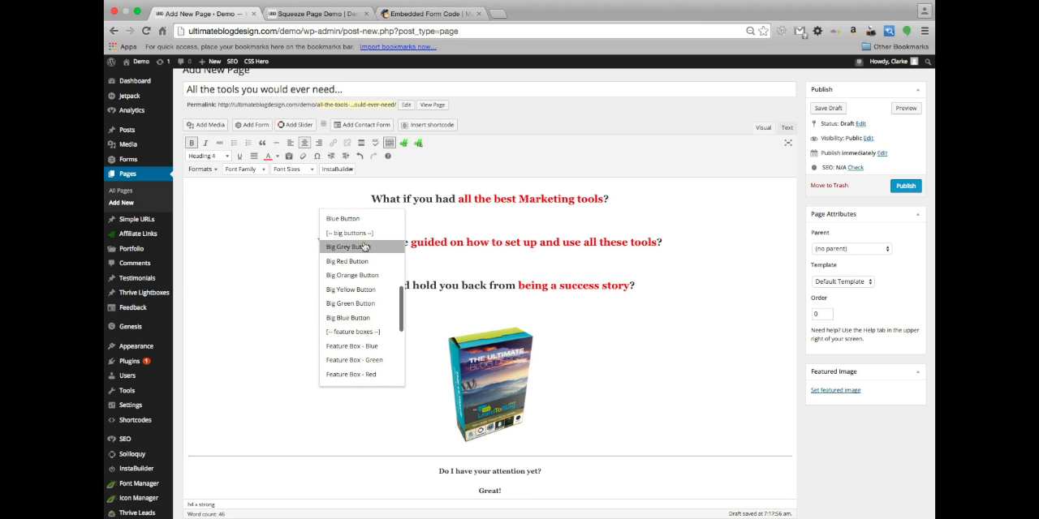
scroll(363, 297, down, 3)
scroll(358, 271, up, 1)
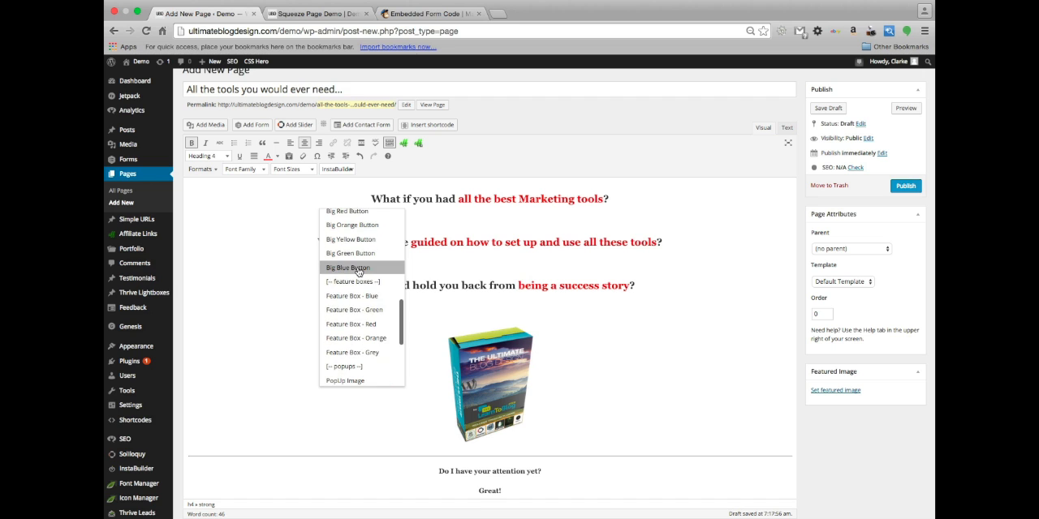
scroll(358, 267, down, 2)
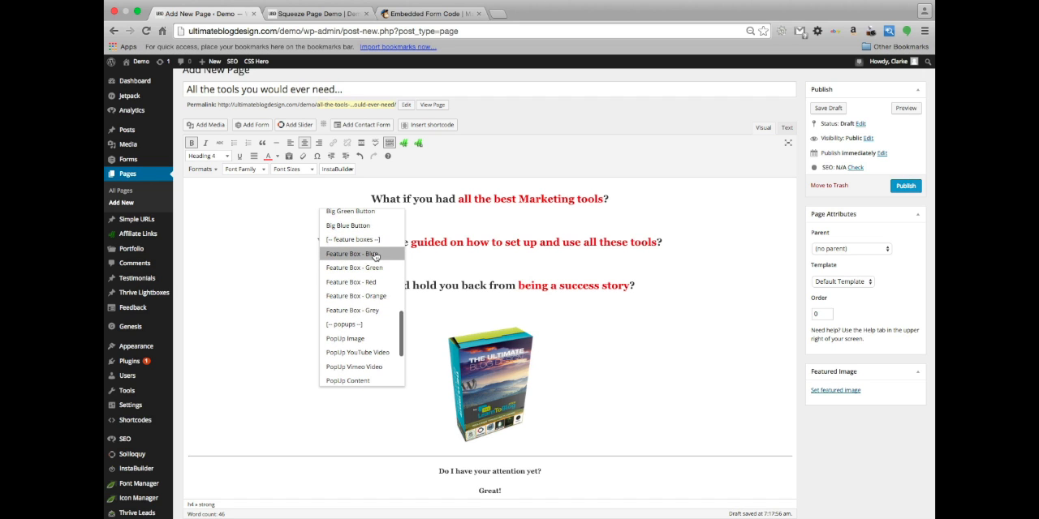
scroll(371, 258, down, 3)
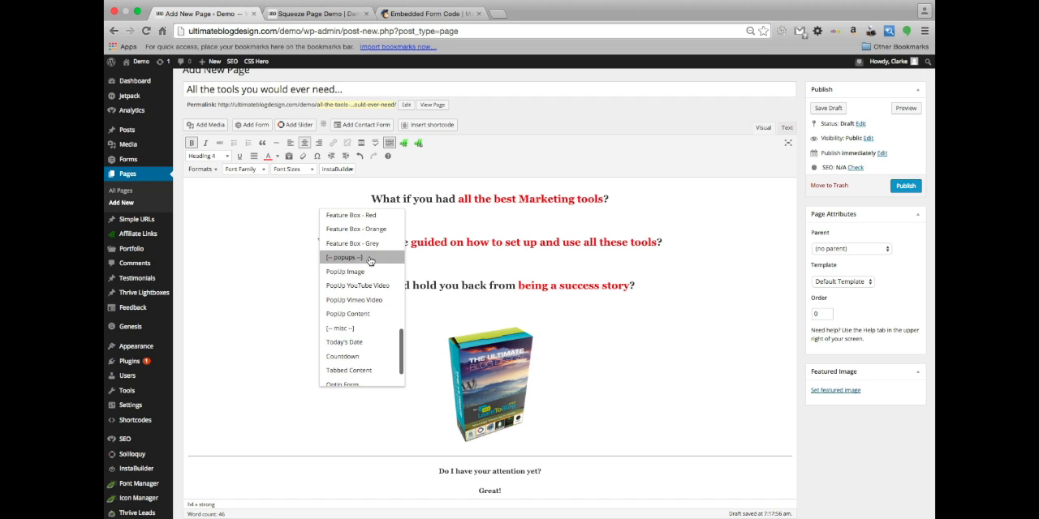
scroll(370, 251, up, 4)
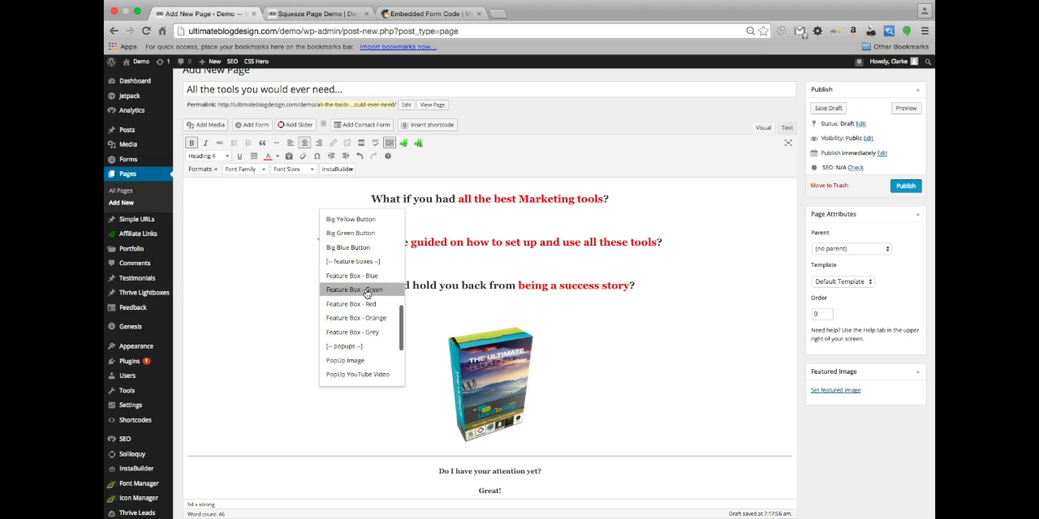
scroll(366, 293, down, 4)
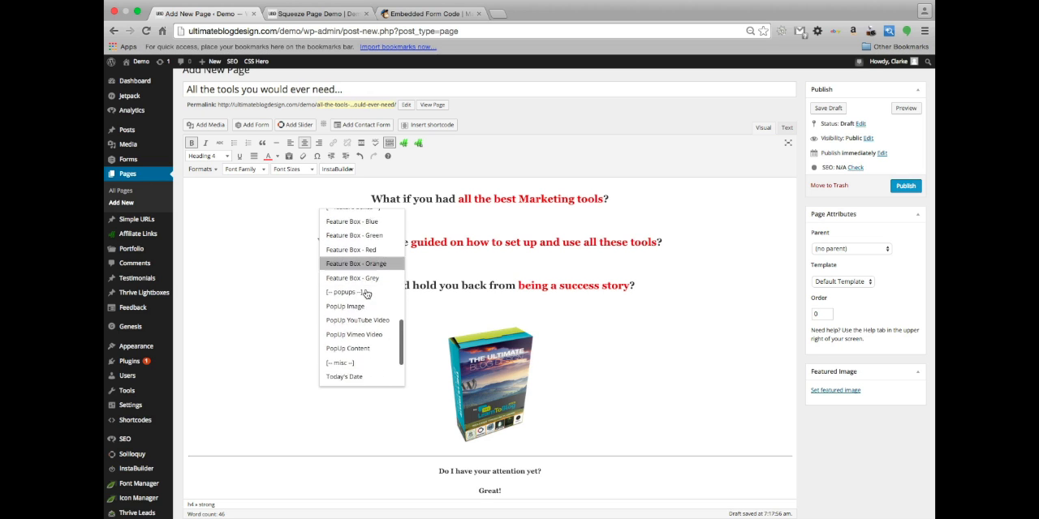
scroll(369, 268, down, 2)
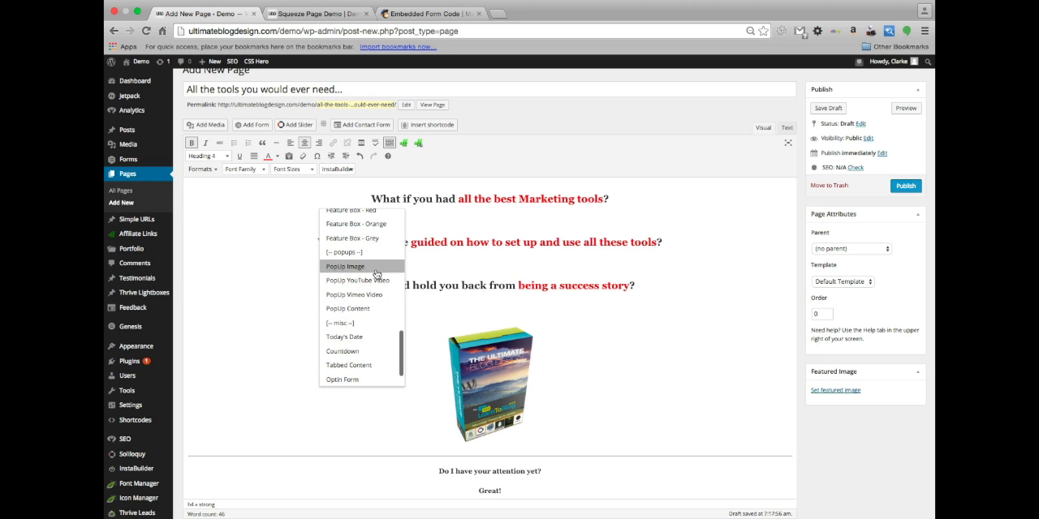
scroll(379, 277, down, 1)
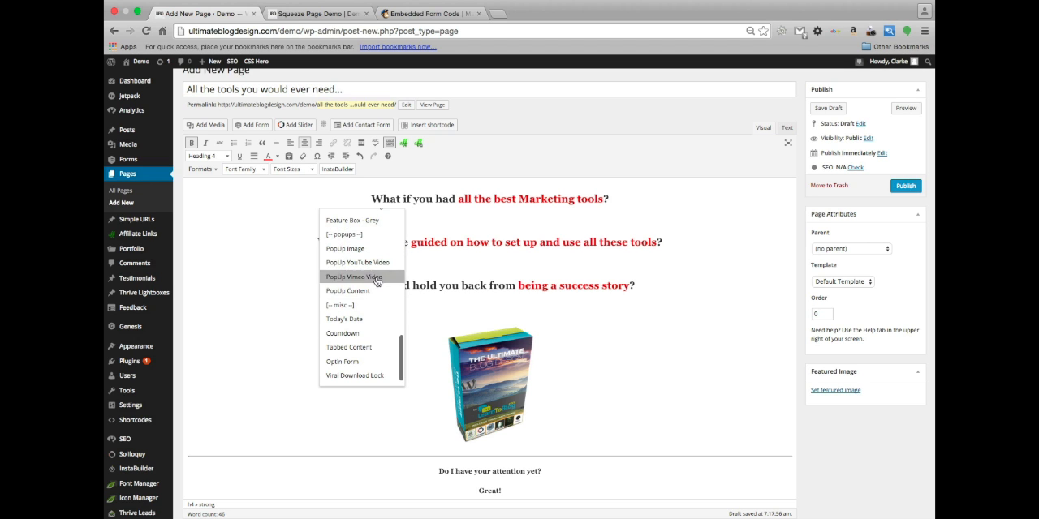
scroll(376, 304, down, 2)
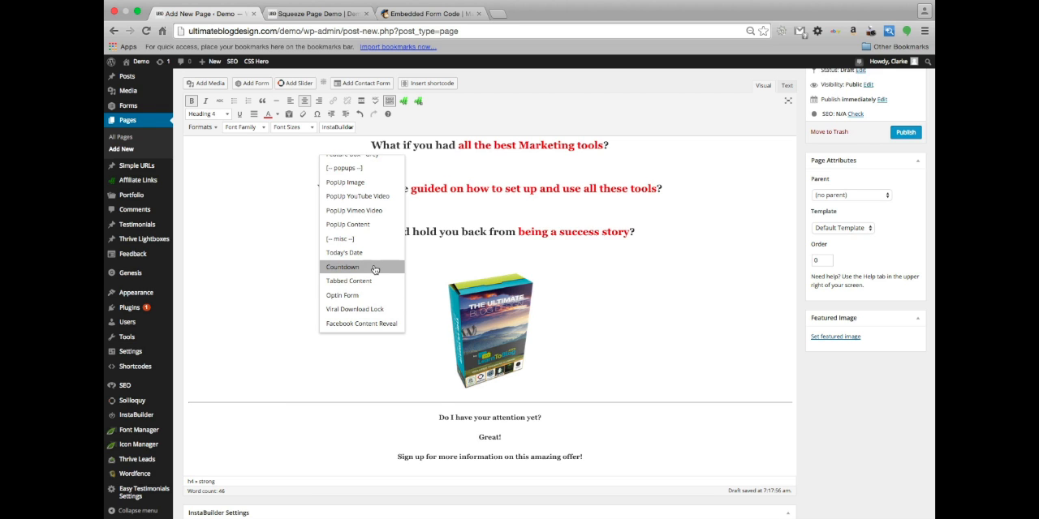
click(374, 268)
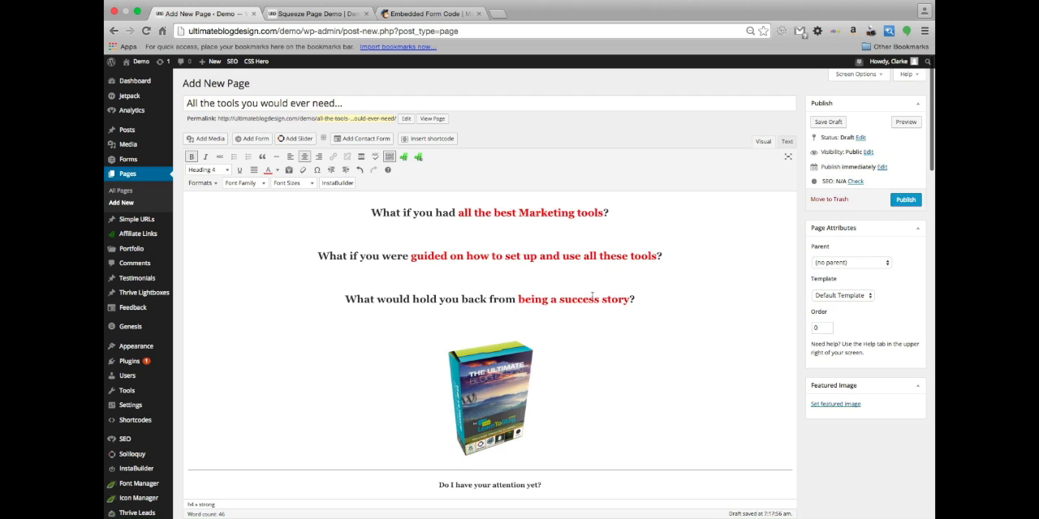
Insert a centered InstaBuilder Countdown shortcode on a new line below "Limited Time Offer" in the Headline Area
scroll(536, 329, down, 15)
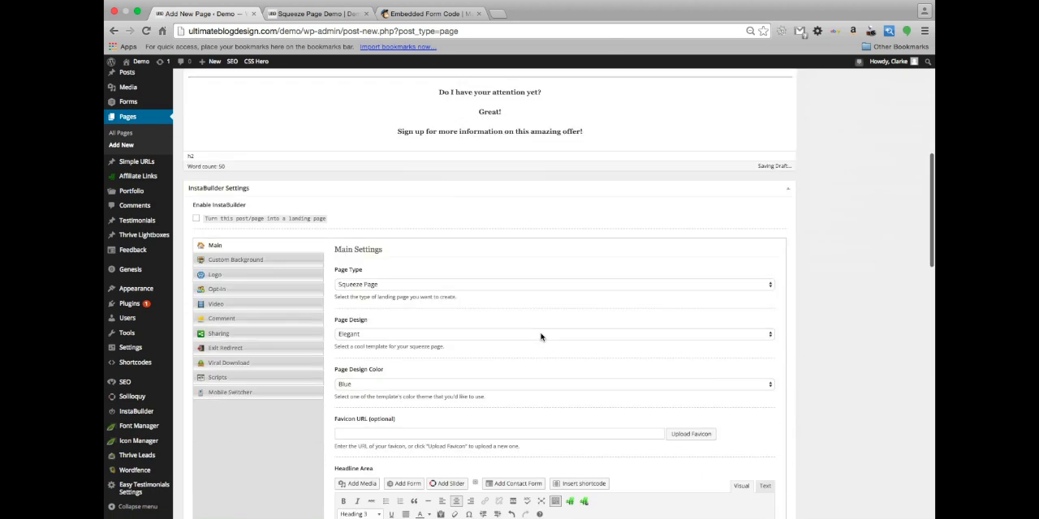
scroll(540, 334, down, 2)
key(Return)
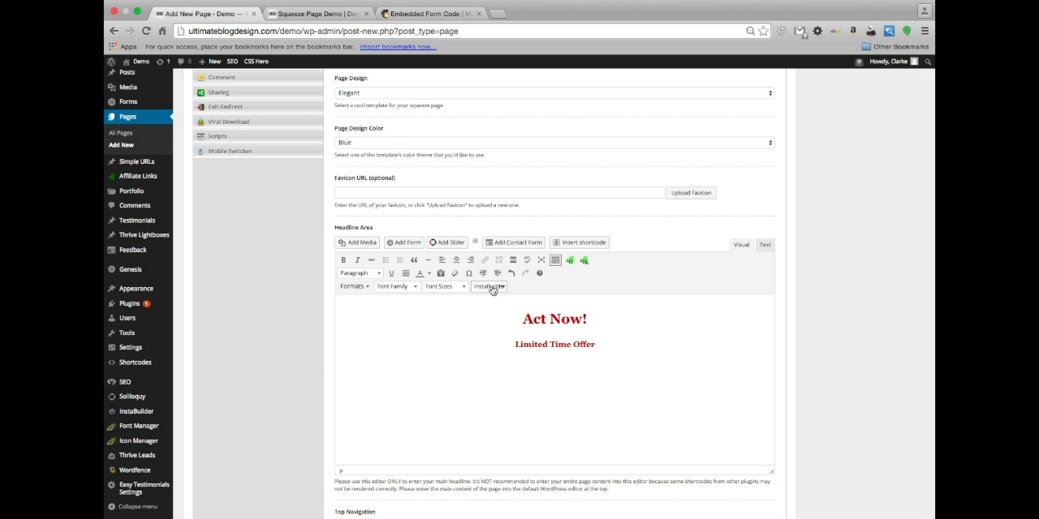
click(456, 259)
click(499, 290)
scroll(502, 388, down, 10)
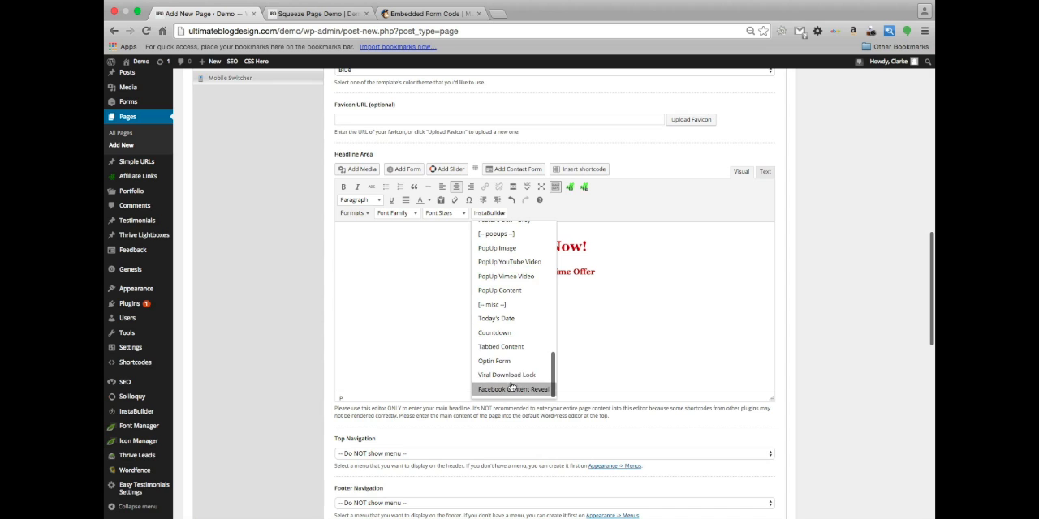
click(505, 333)
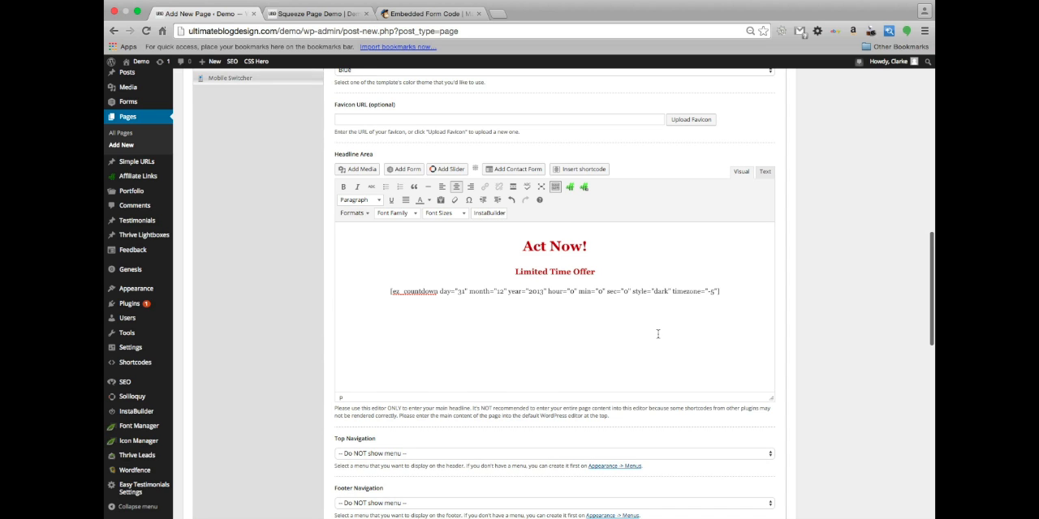
Set the countdown shortcode's year to 2015 and its day to 01
scroll(658, 333, up, 1)
scroll(658, 333, up, 1)
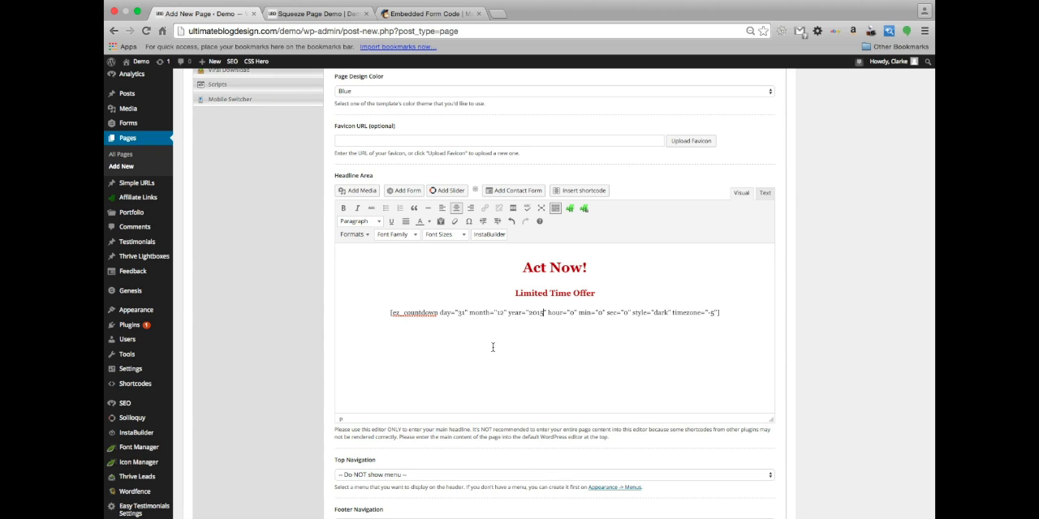
click(503, 312)
key(Left)
double_click(464, 312)
key(Left)
key(BackSpace)
key(BackSpace)
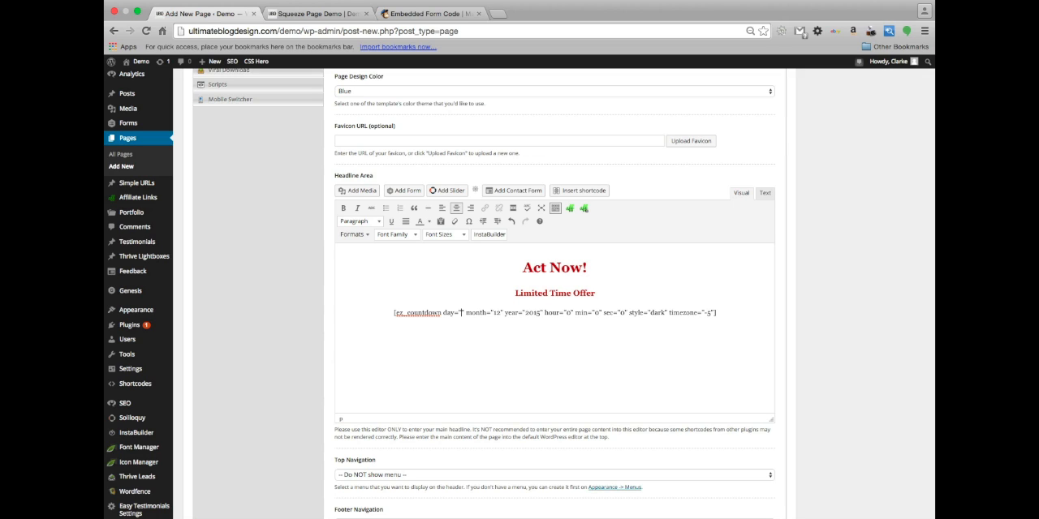
text(01)
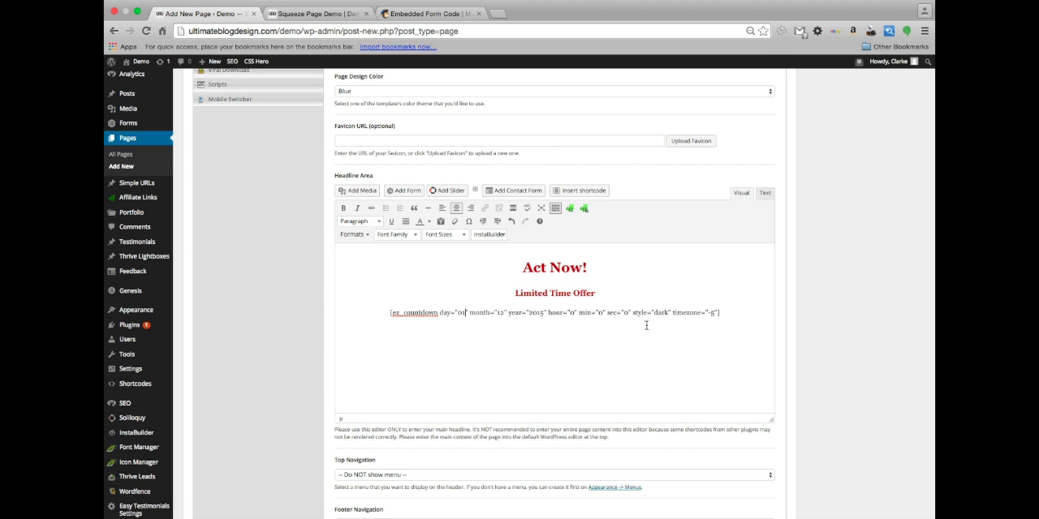
Set the countdown shortcode's timezone to -6
scroll(559, 341, down, 2)
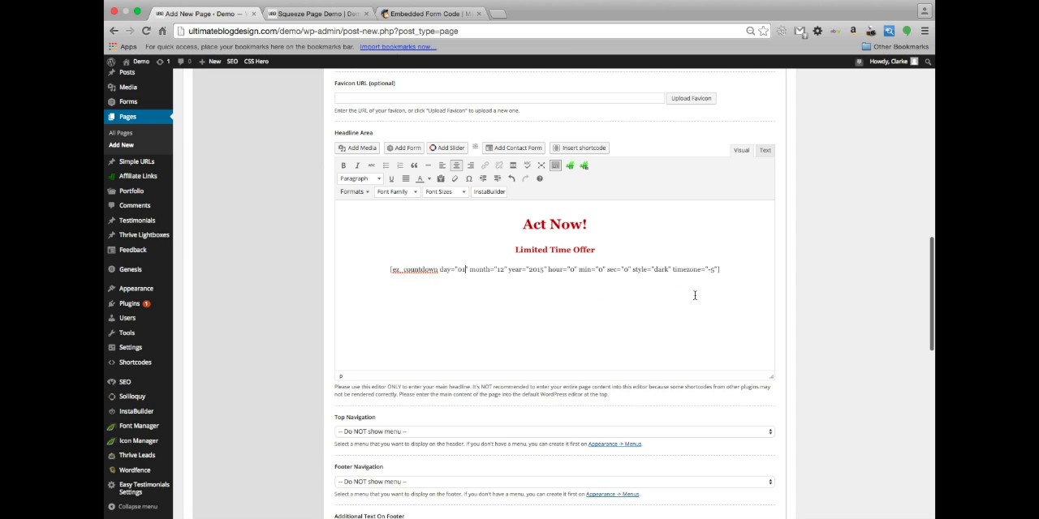
click(711, 269)
key(BackSpace)
text(6)
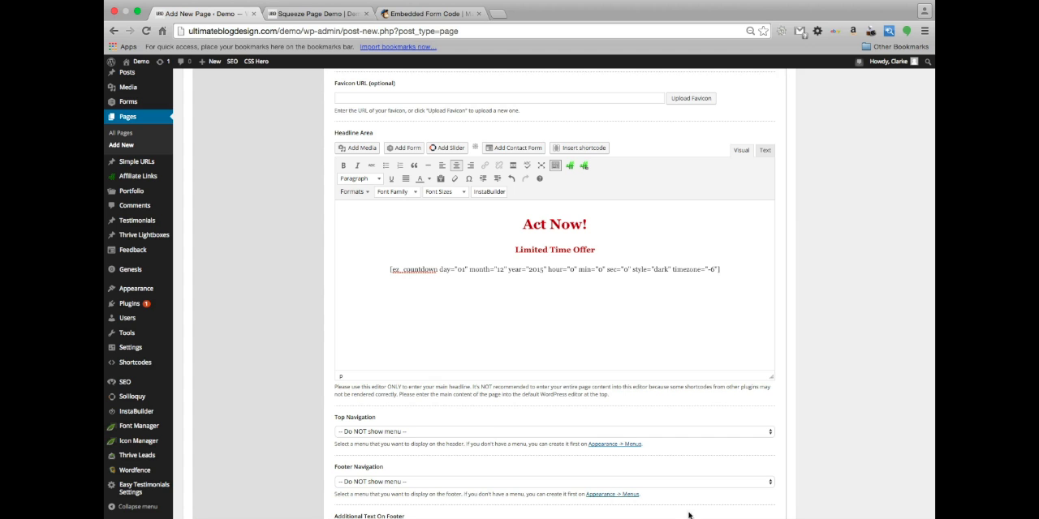
Insert a centered InstaBuilder Optin Form shortcode on a new line below "Sign up for more information on this amazing offer!" in the page body
scroll(547, 329, down, 3)
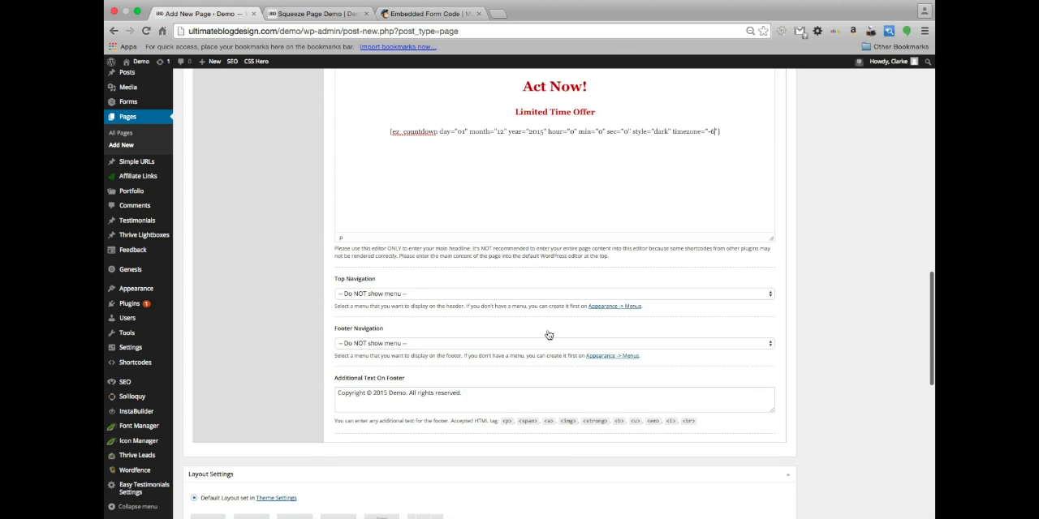
scroll(547, 334, up, 5)
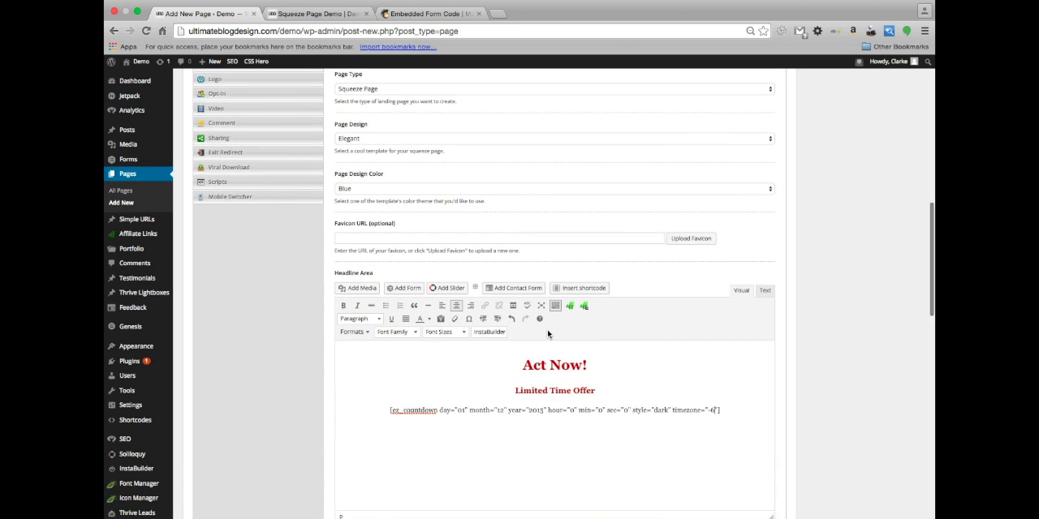
scroll(547, 329, up, 8)
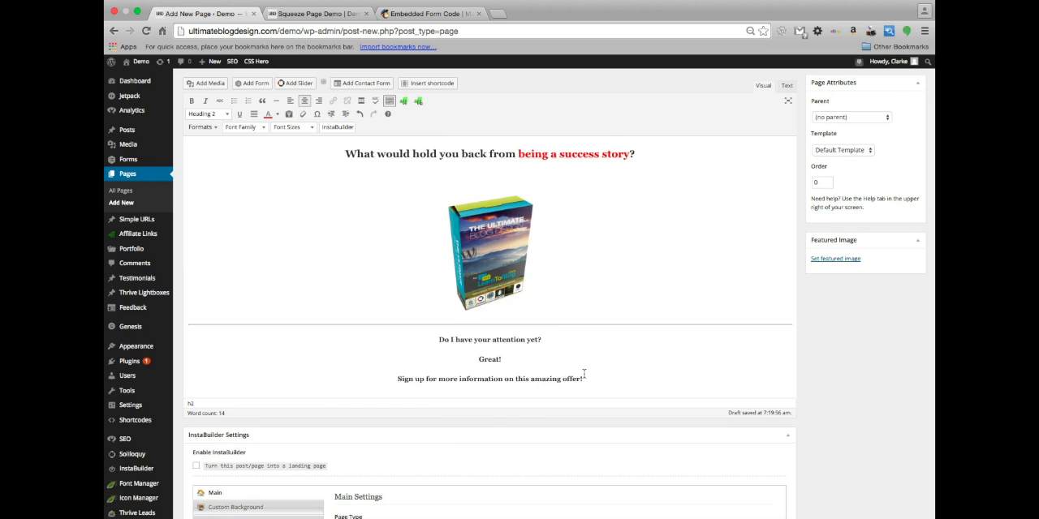
scroll(583, 374, down, 1)
click(584, 335)
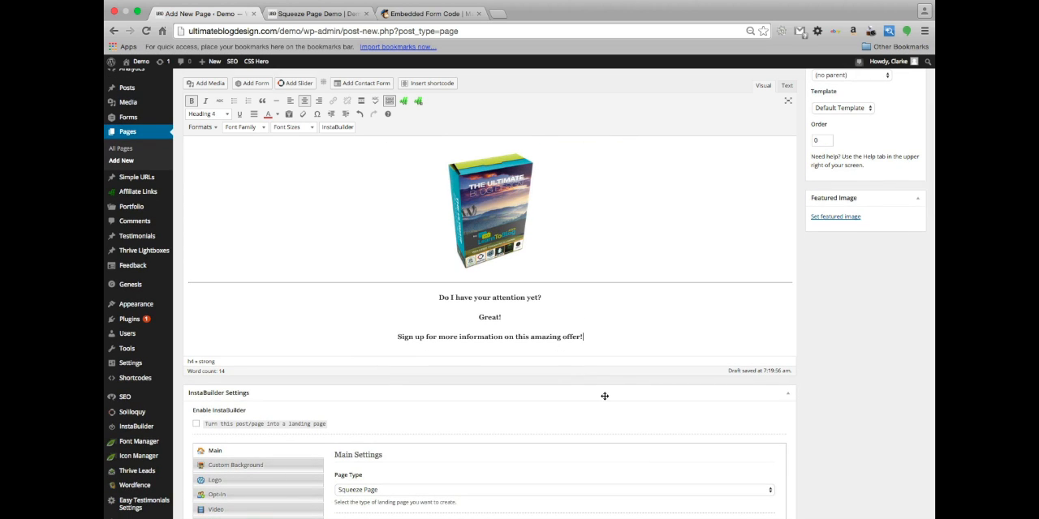
key(Return)
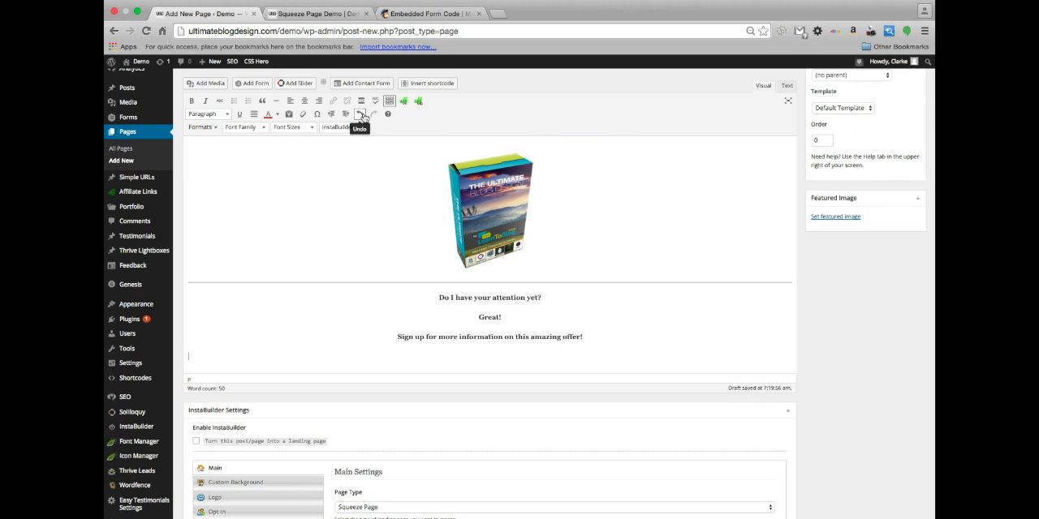
click(340, 130)
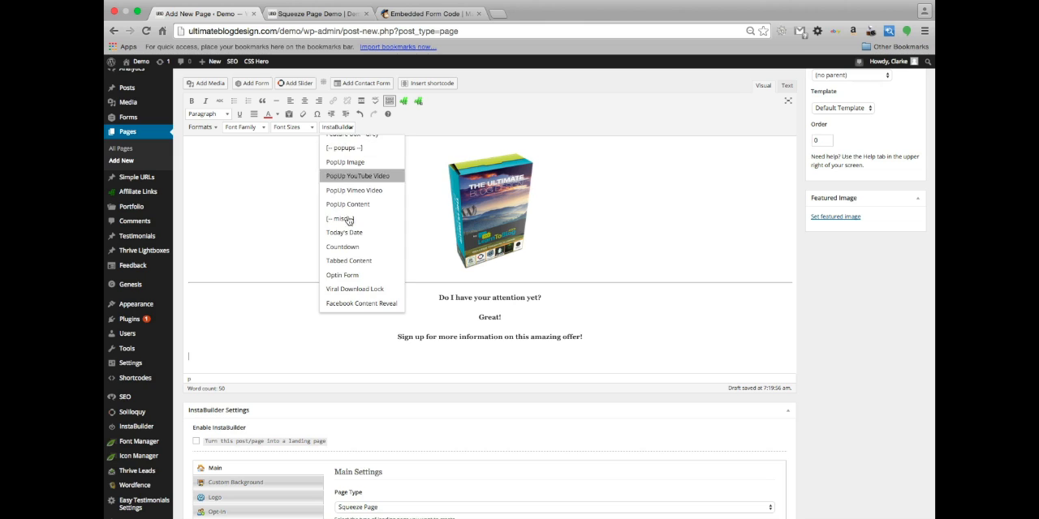
click(357, 275)
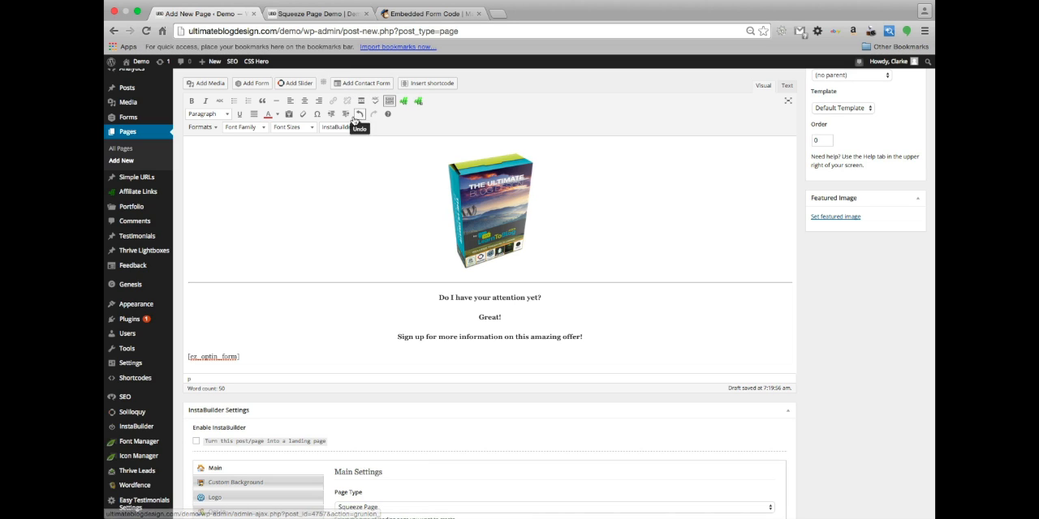
click(305, 101)
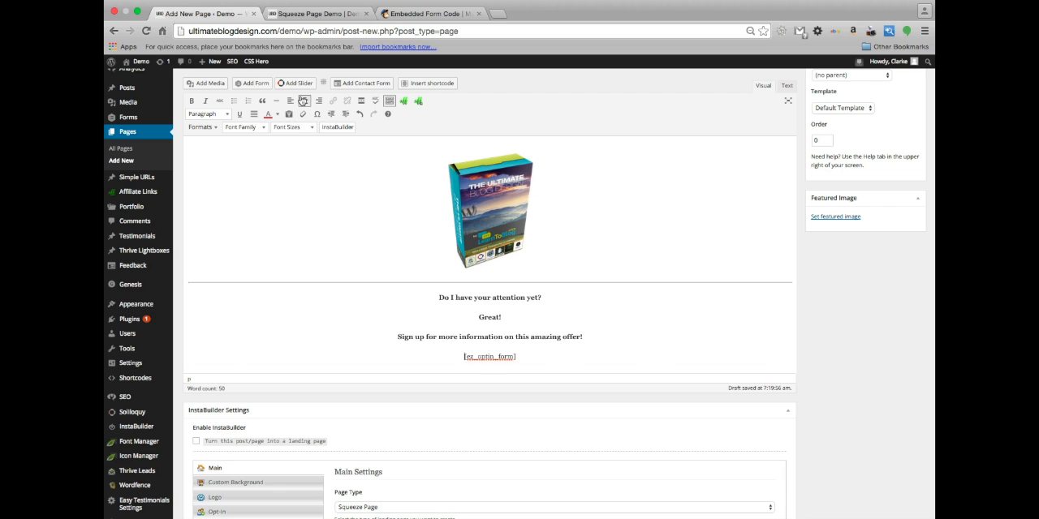
Copy the embedded signup form code from MailChimp and paste it as the Autoresponder Code in the page's InstaBuilder Opt-In settings
scroll(400, 271, down, 4)
scroll(401, 274, down, 2)
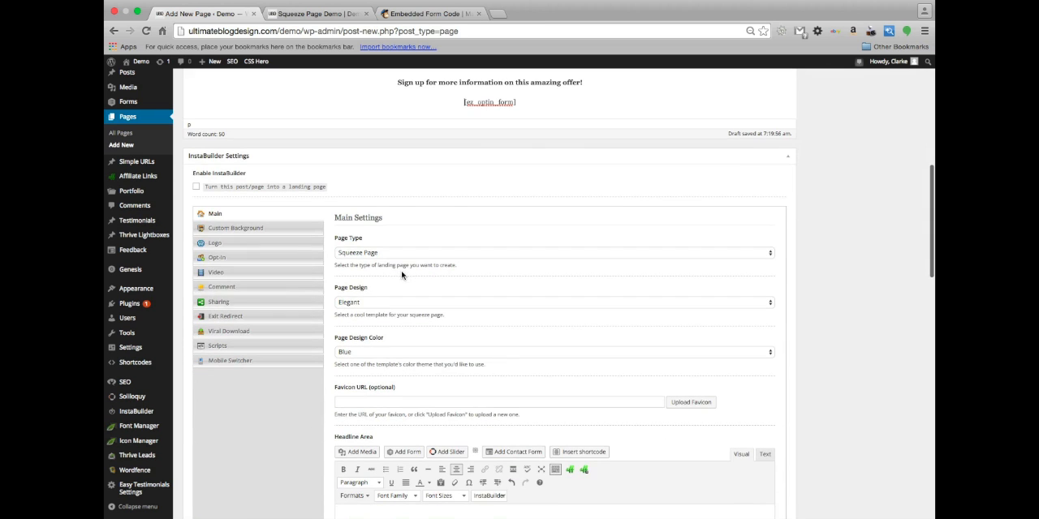
click(272, 258)
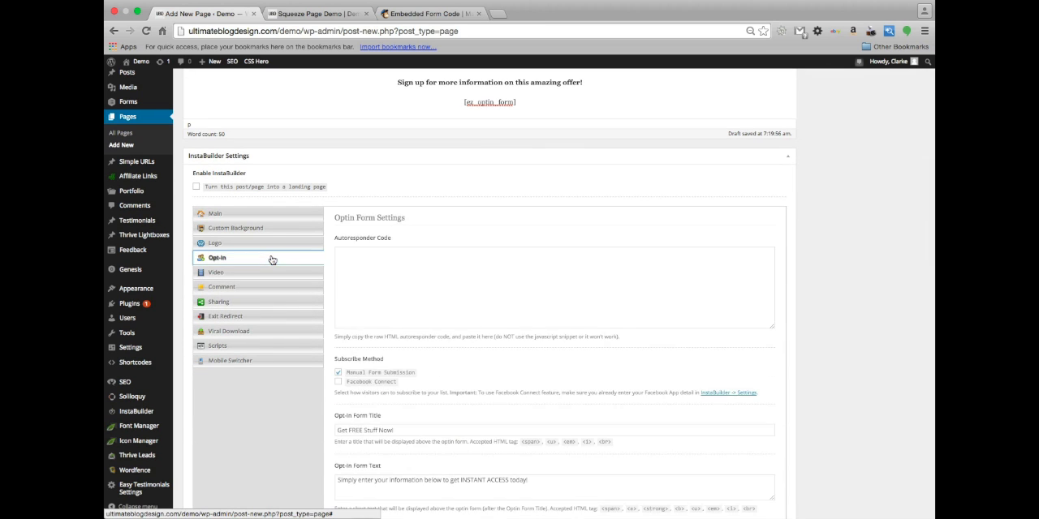
scroll(448, 351, down, 1)
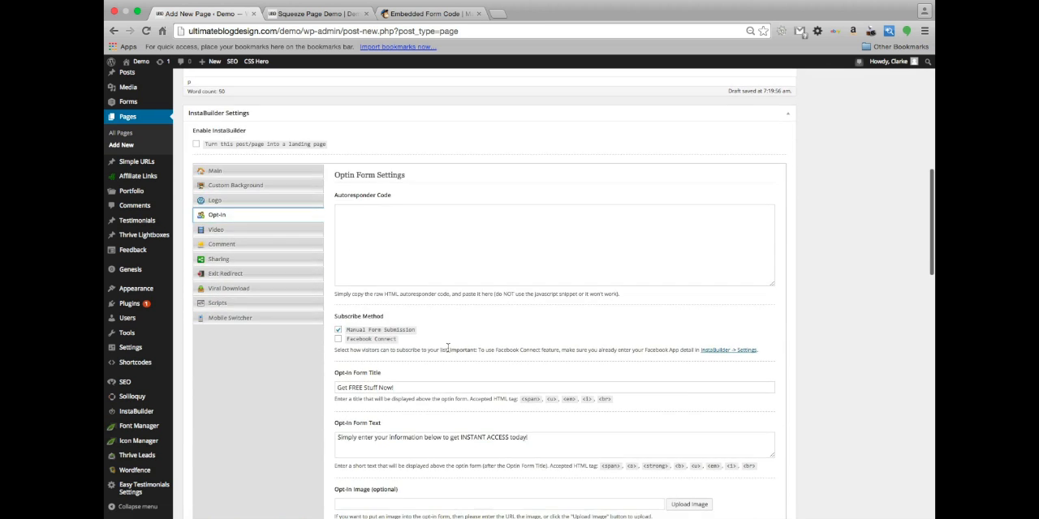
click(448, 226)
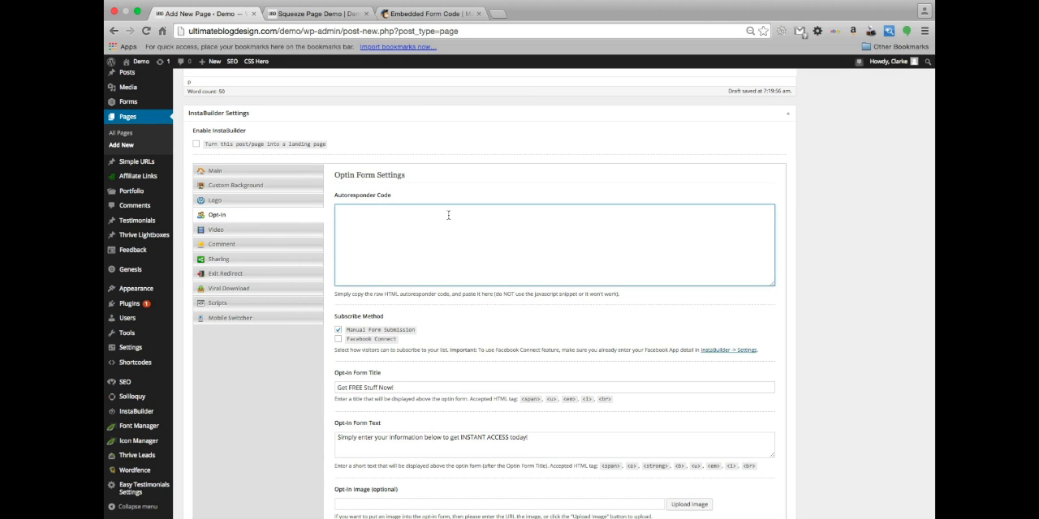
click(423, 16)
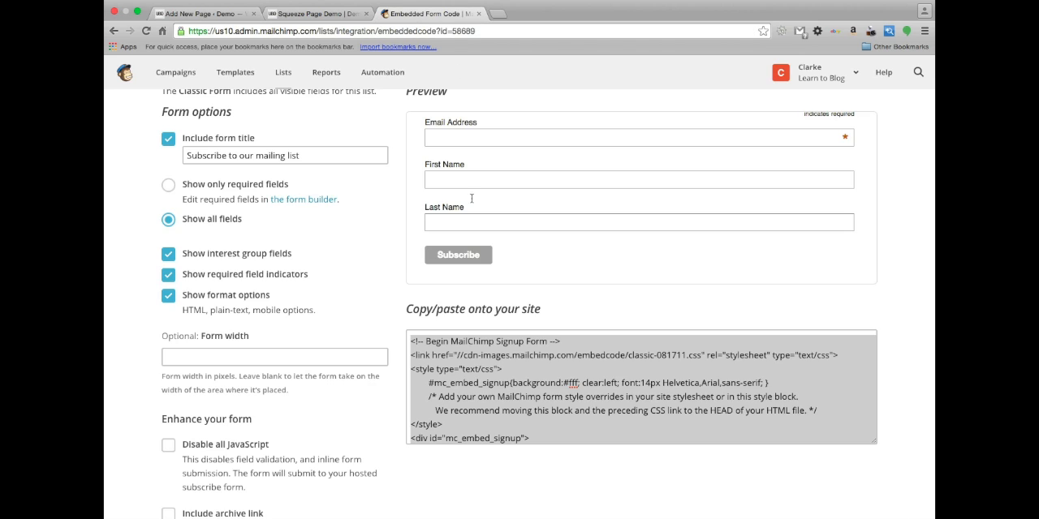
scroll(378, 204, down, 2)
click(522, 328)
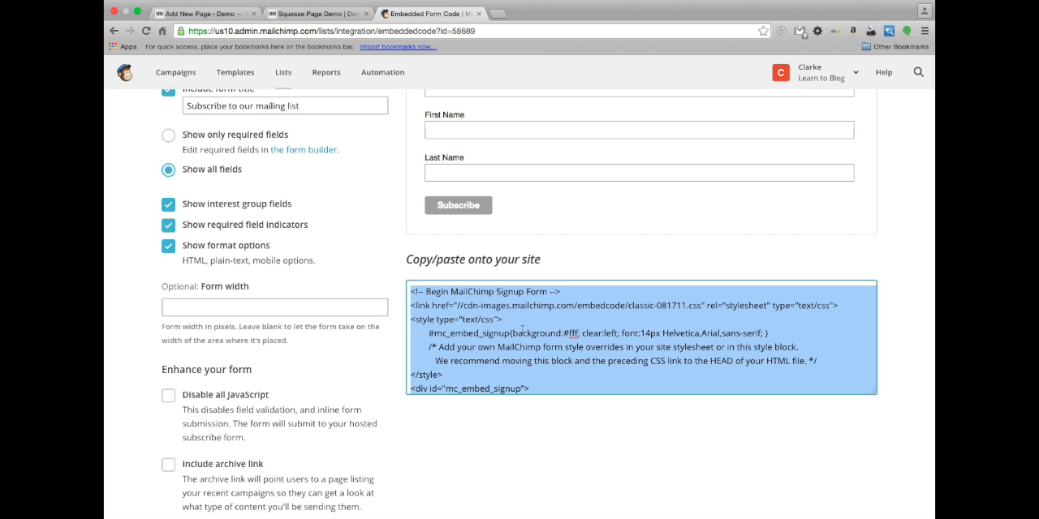
click(198, 13)
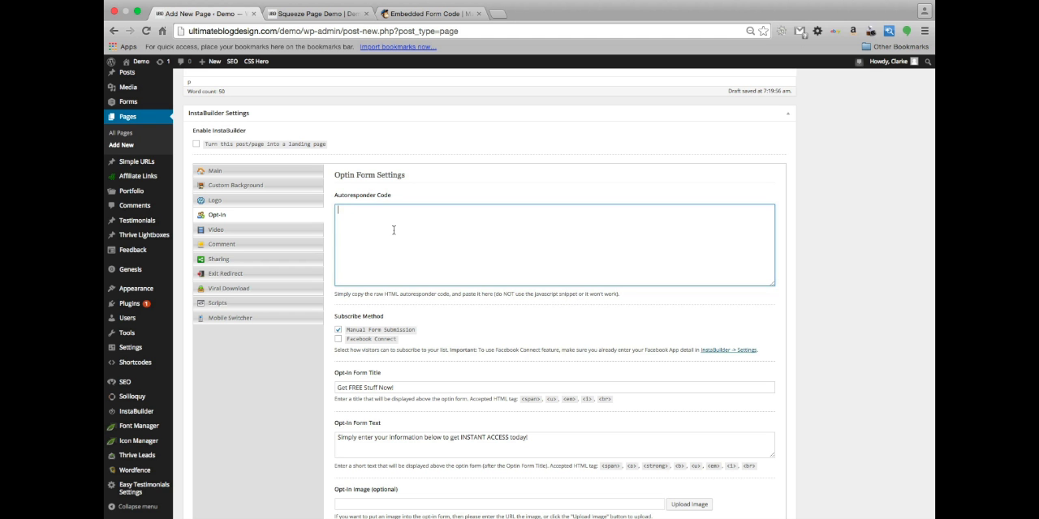
key(super+v)
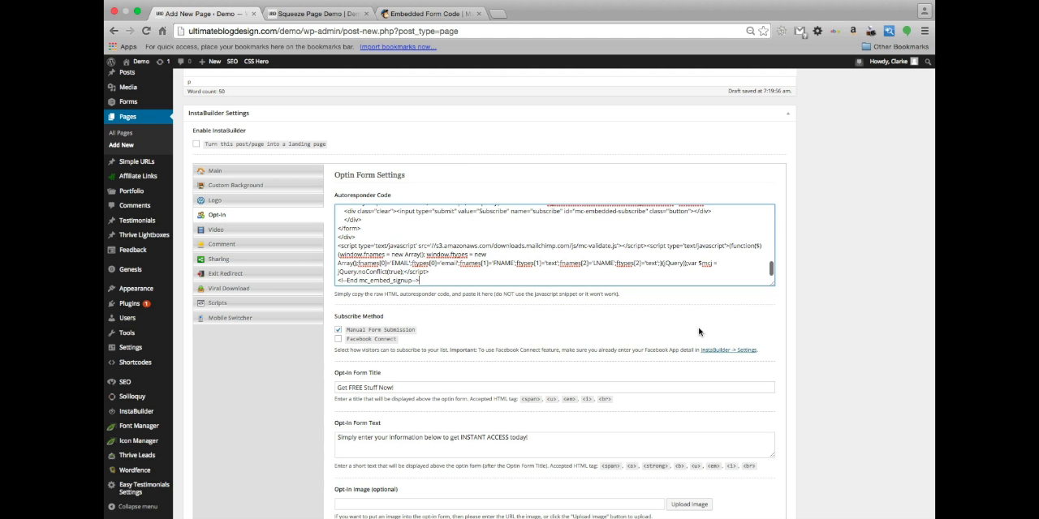
Review the remaining opt-in form settings and enable InstaBuilder to turn this page into a landing page
scroll(698, 332, down, 15)
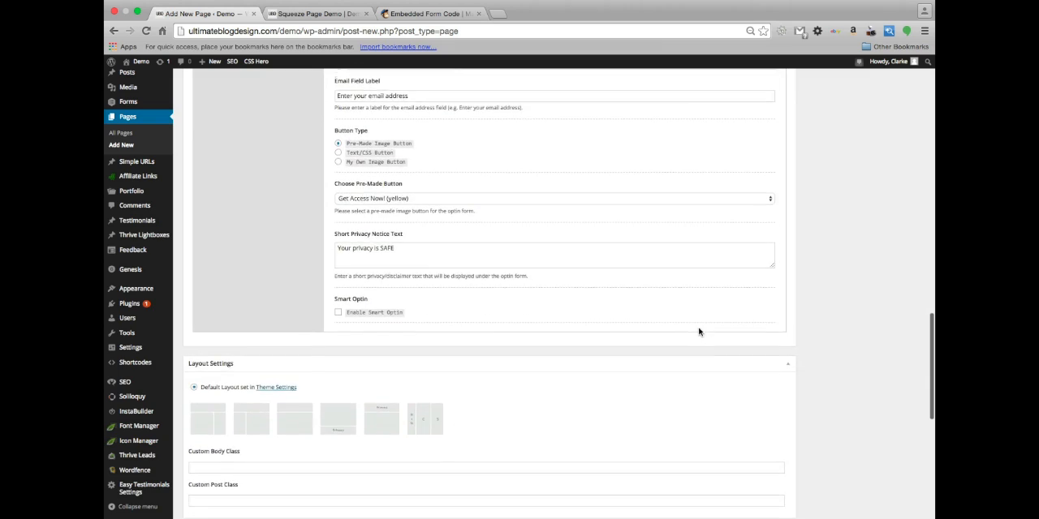
scroll(698, 332, up, 20)
scroll(698, 327, down, 10)
scroll(699, 362, down, 3)
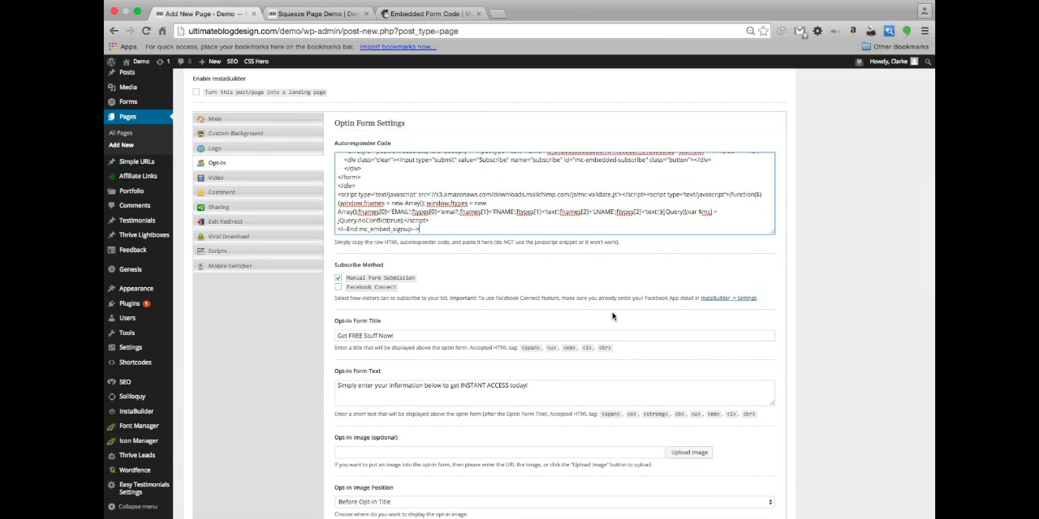
scroll(613, 317, up, 2)
scroll(610, 313, up, 3)
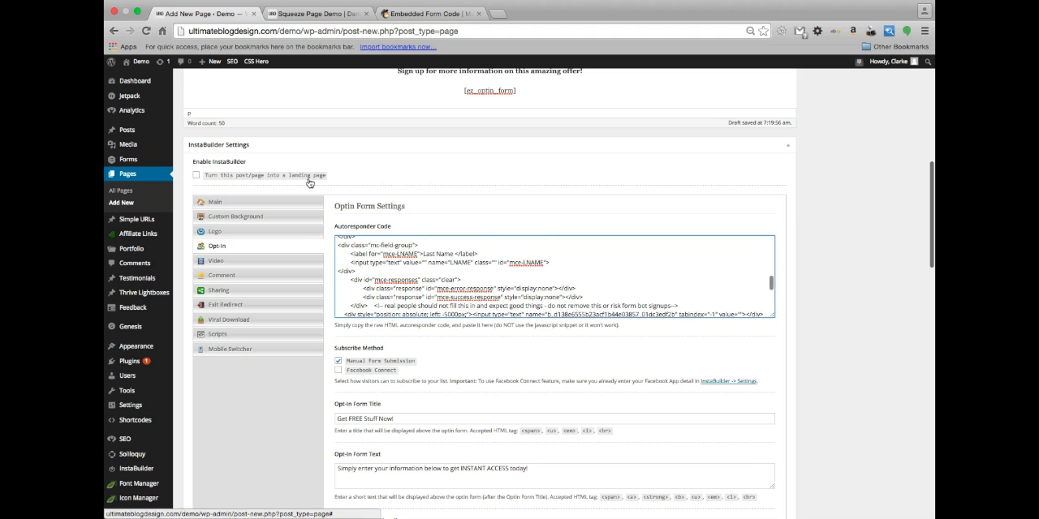
click(196, 175)
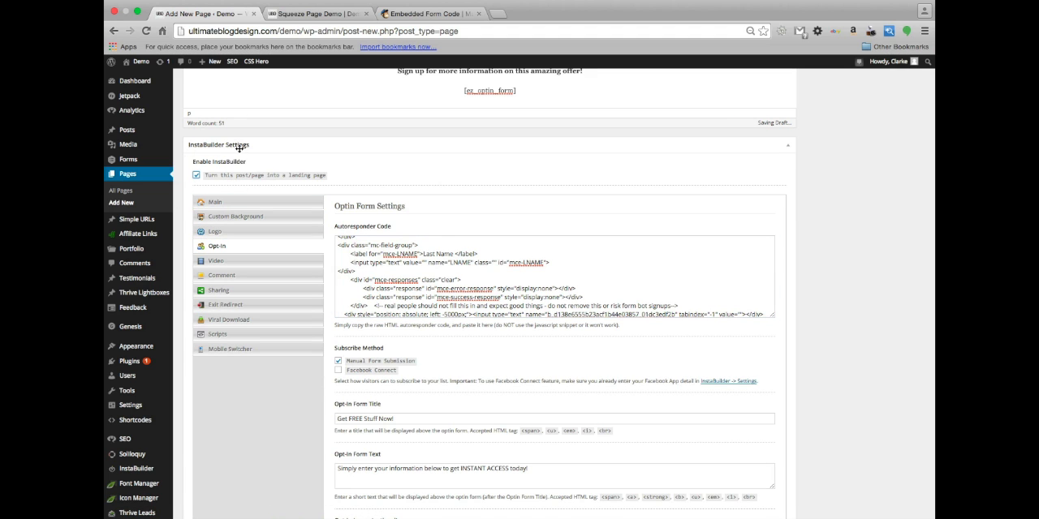
scroll(276, 97, up, 10)
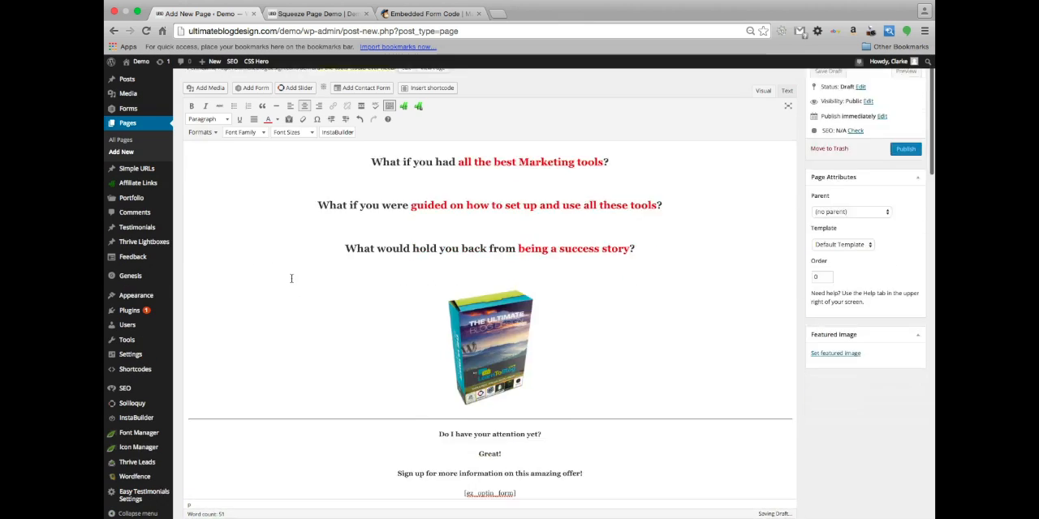
In InstaBuilder's Main Settings, set the page type to Product Launch Page and the page width to 980px
scroll(290, 278, down, 5)
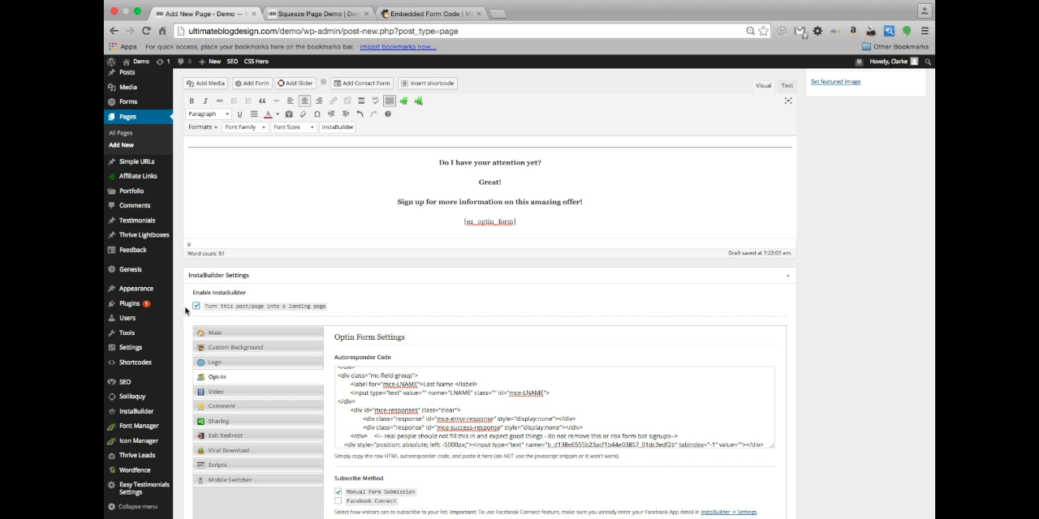
scroll(465, 357, down, 5)
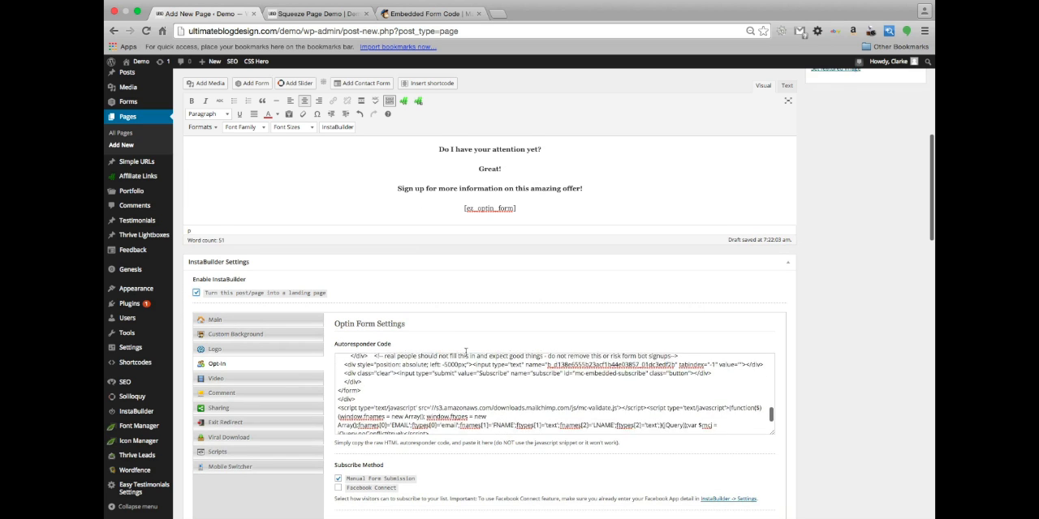
scroll(465, 353, down, 4)
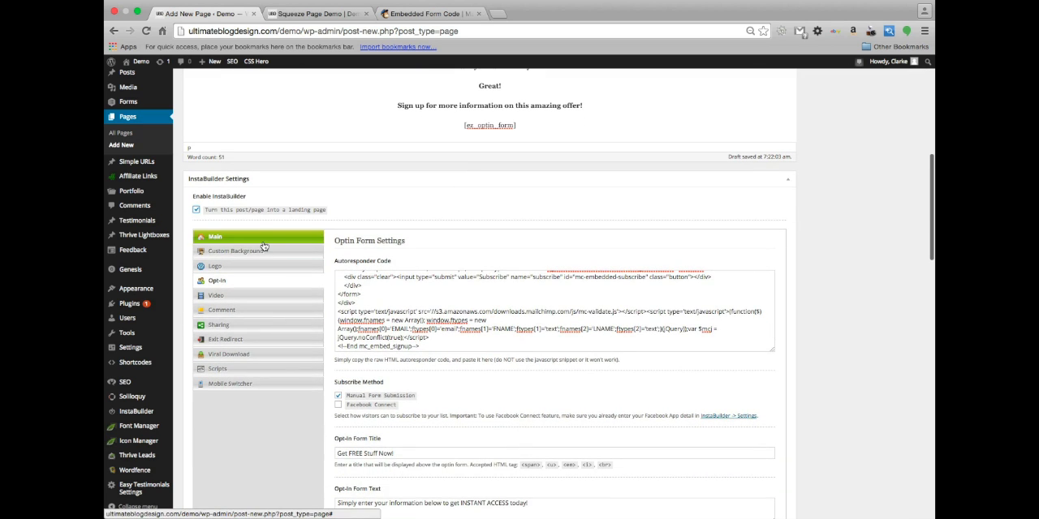
click(263, 241)
scroll(365, 243, down, 3)
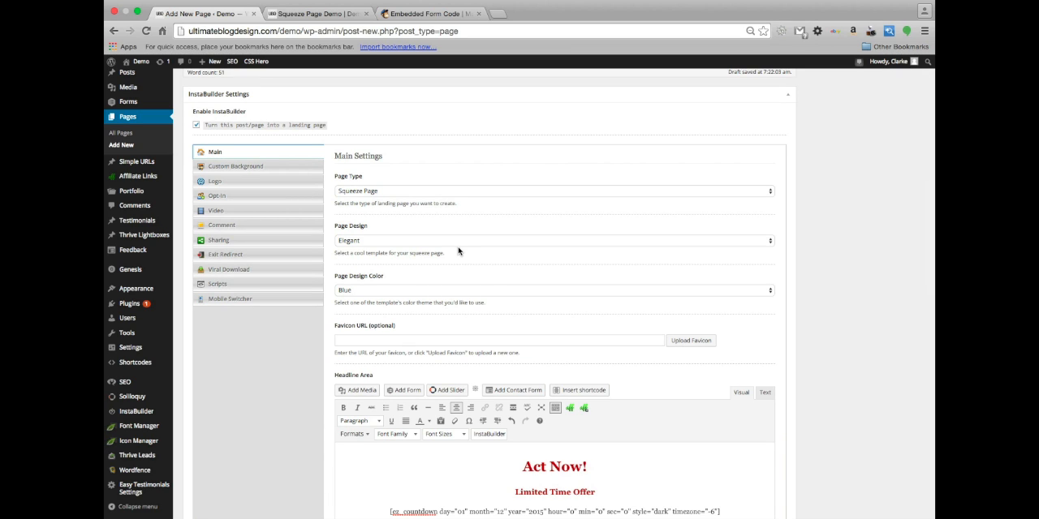
scroll(446, 253, down, 1)
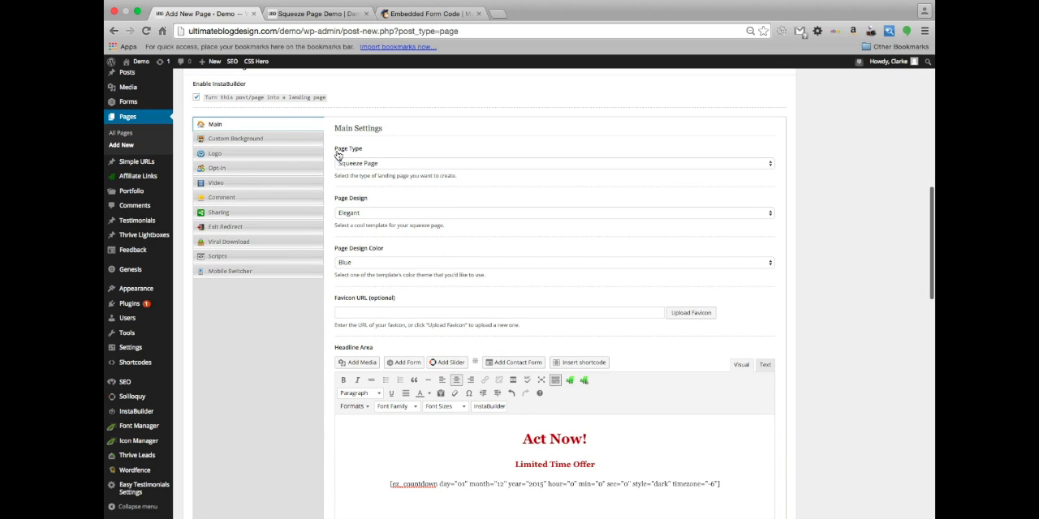
click(382, 166)
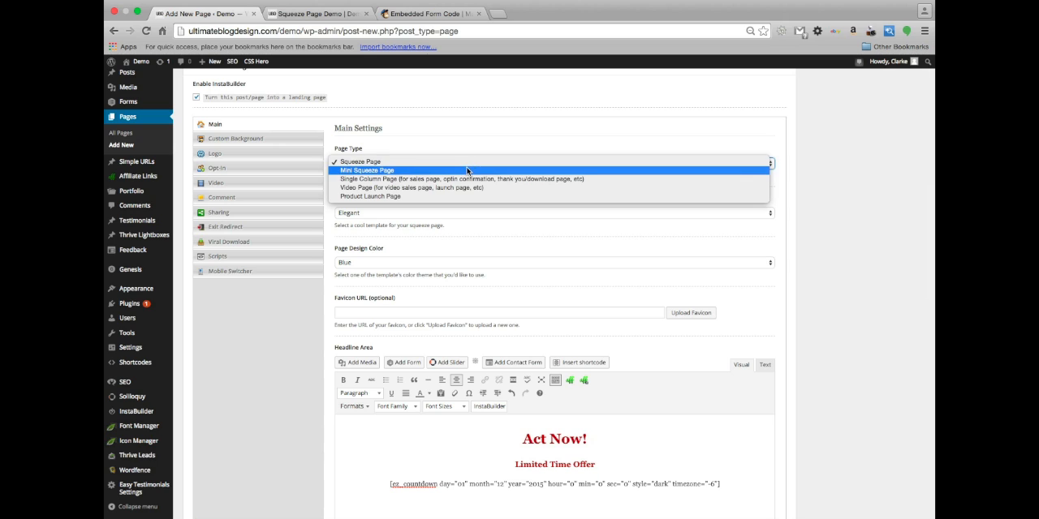
click(576, 196)
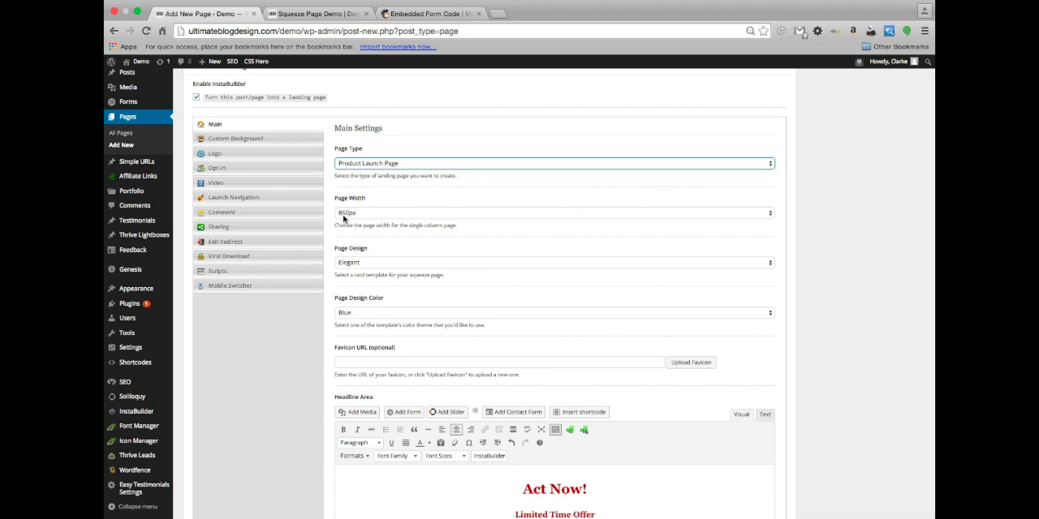
click(378, 212)
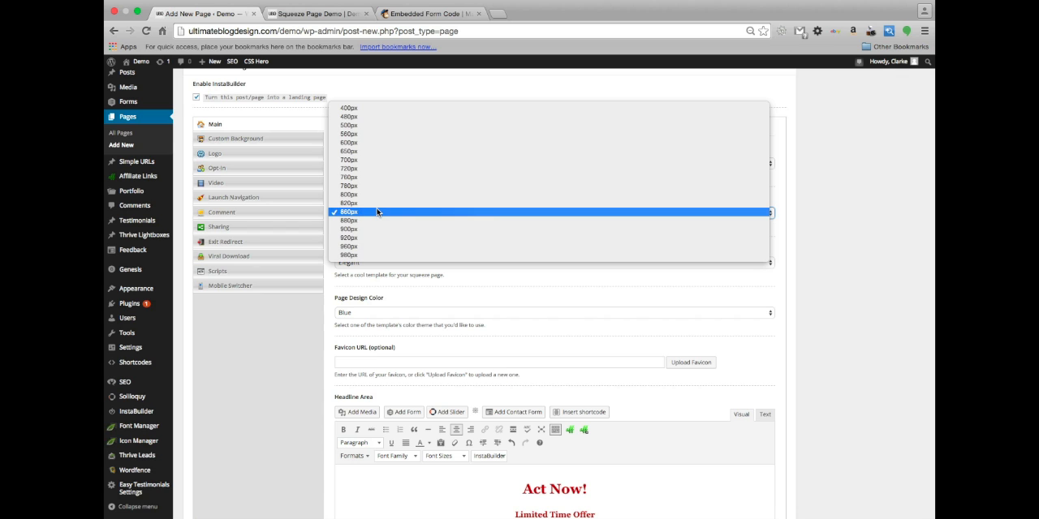
click(385, 256)
Set the page design to Dark Wood and the page design color to Black
scroll(381, 231, down, 2)
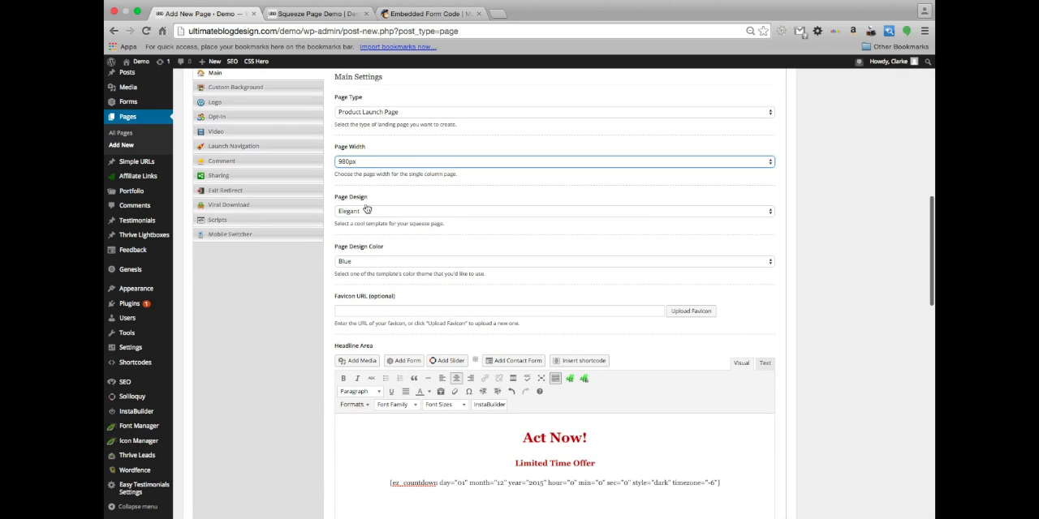
click(364, 210)
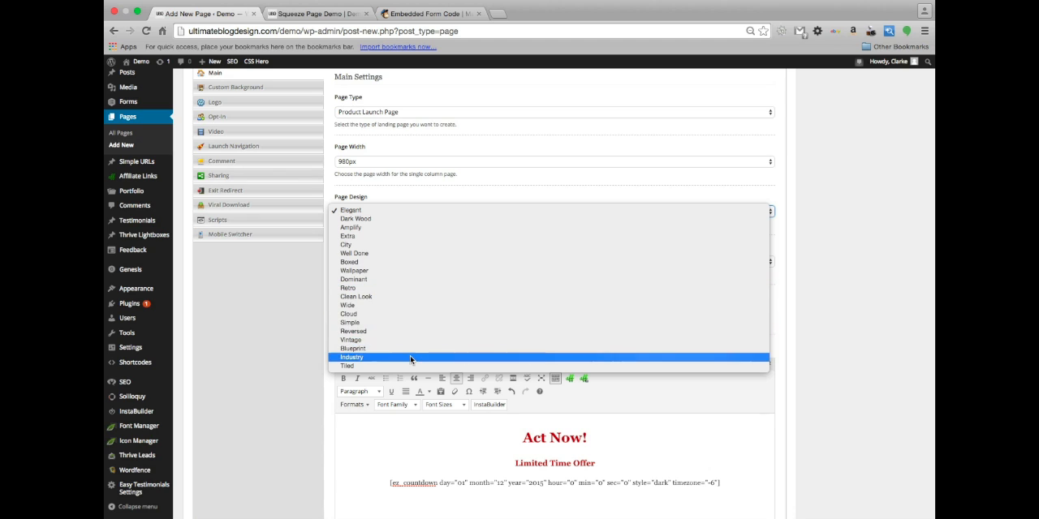
click(416, 218)
scroll(411, 270, down, 2)
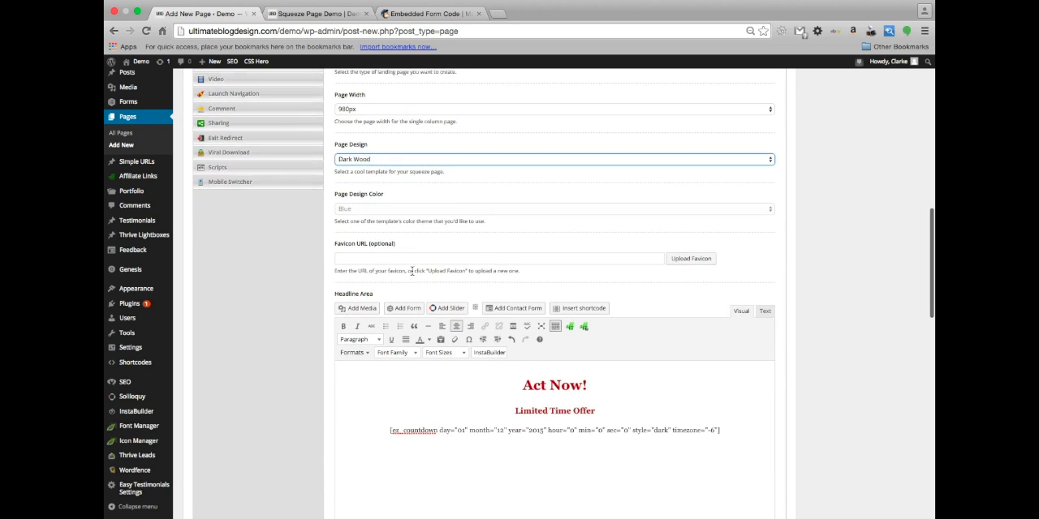
click(392, 212)
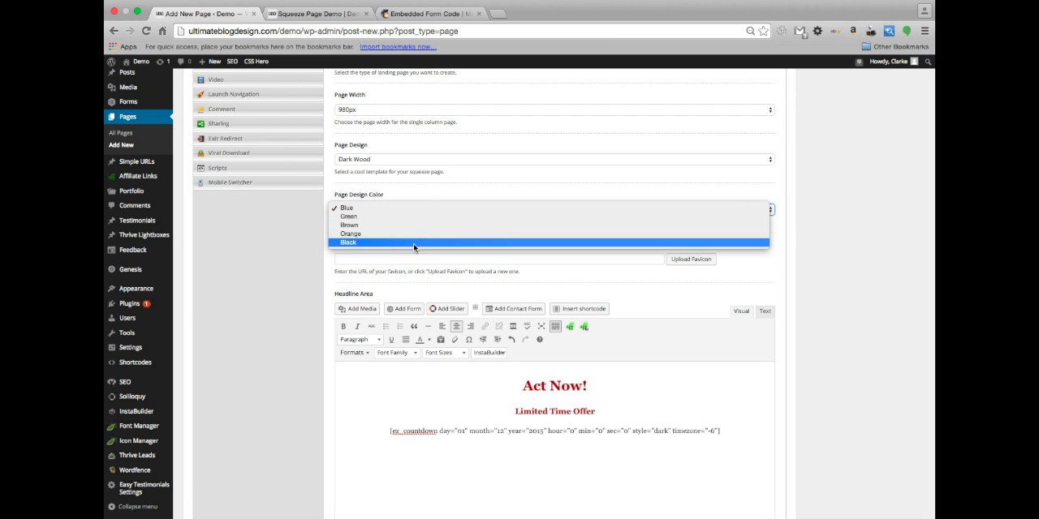
click(414, 242)
scroll(398, 252, down, 2)
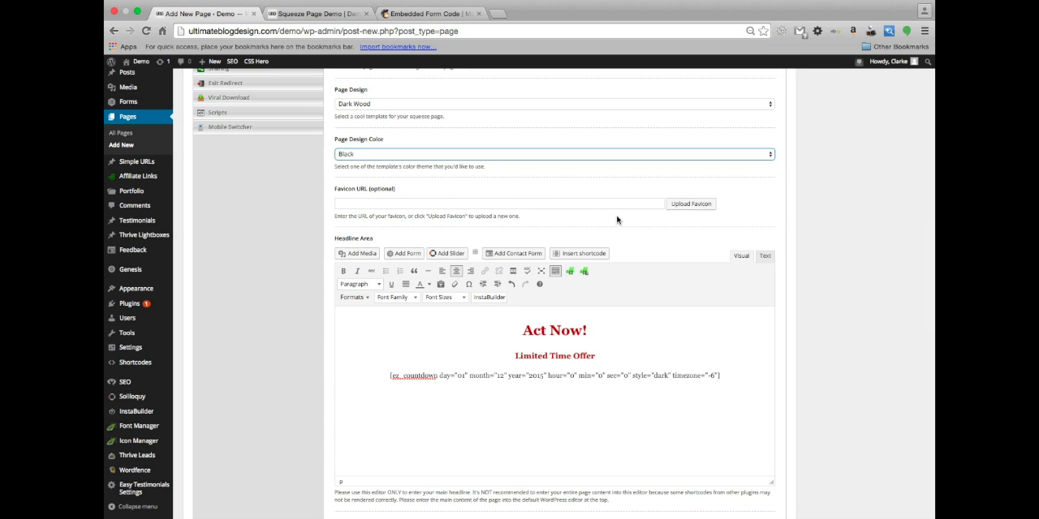
scroll(544, 218, down, 2)
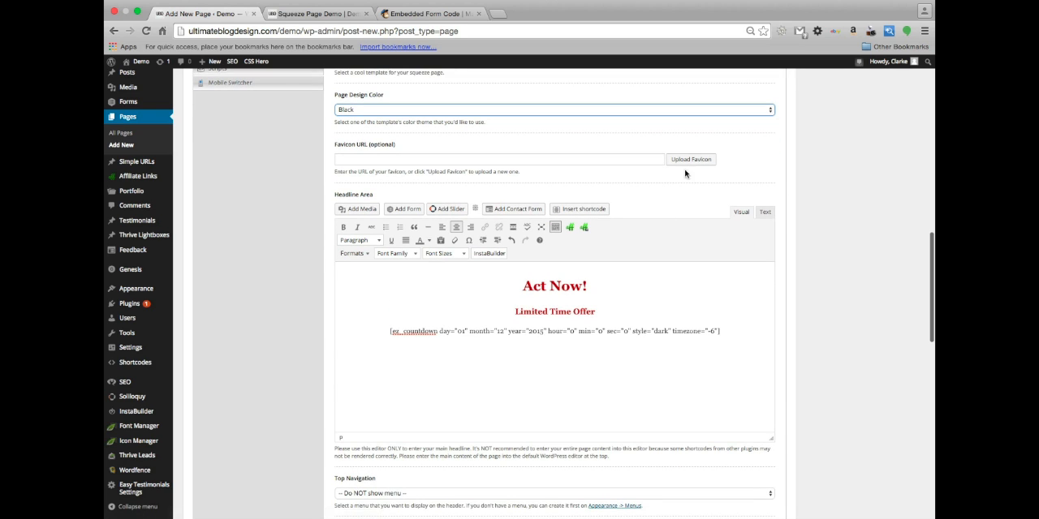
Review the page's headline and body content and InstaBuilder's Custom Background settings
scroll(454, 267, down, 1)
scroll(424, 250, up, 3)
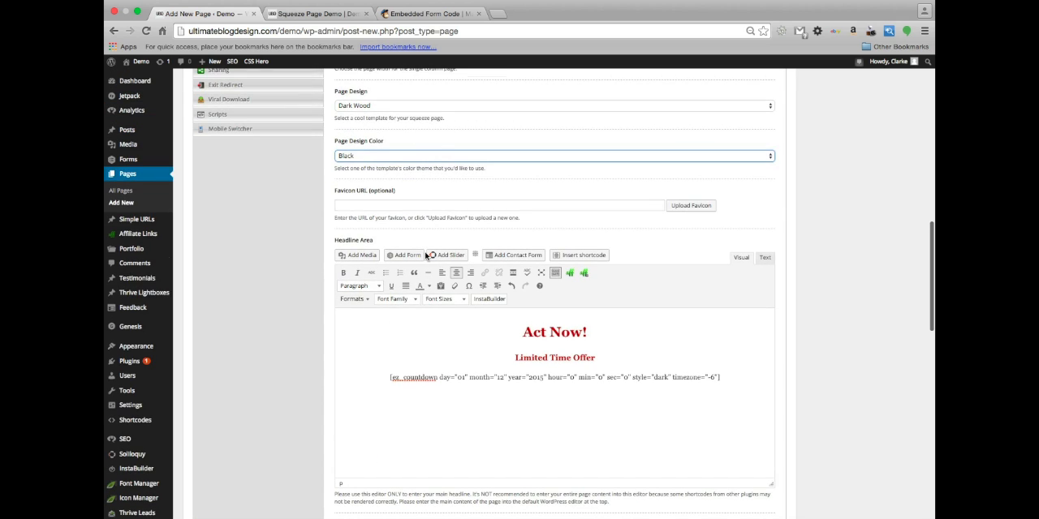
scroll(612, 381, up, 10)
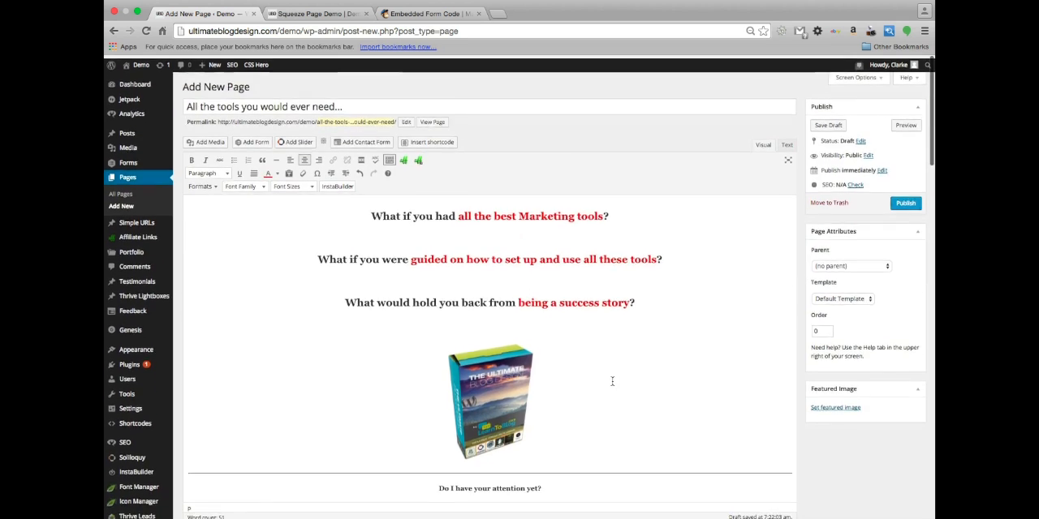
scroll(612, 379, down, 8)
scroll(613, 385, up, 2)
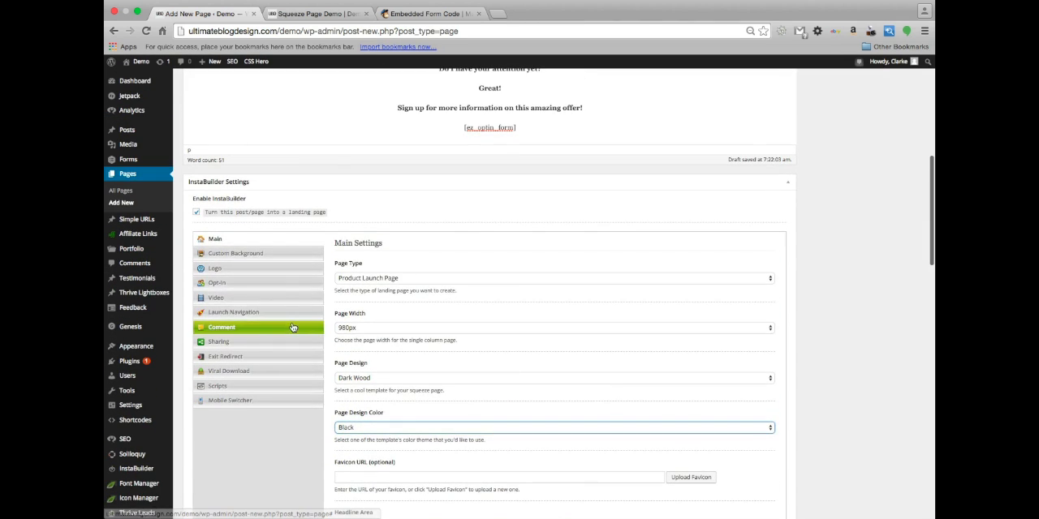
click(280, 254)
scroll(578, 342, down, 2)
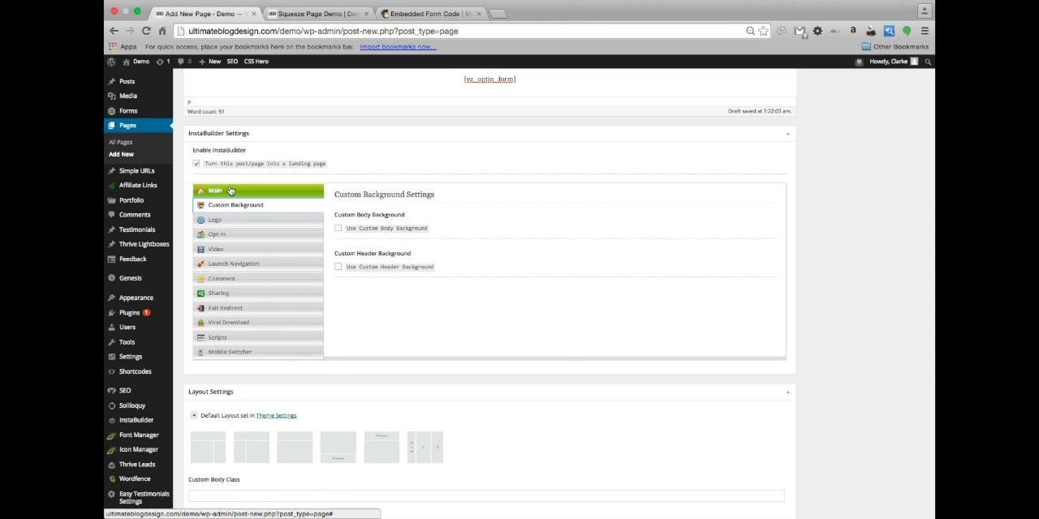
In InstaBuilder's Logo settings, display the logo on this page's header and set the logo alignment to Center
click(232, 220)
scroll(490, 264, down, 1)
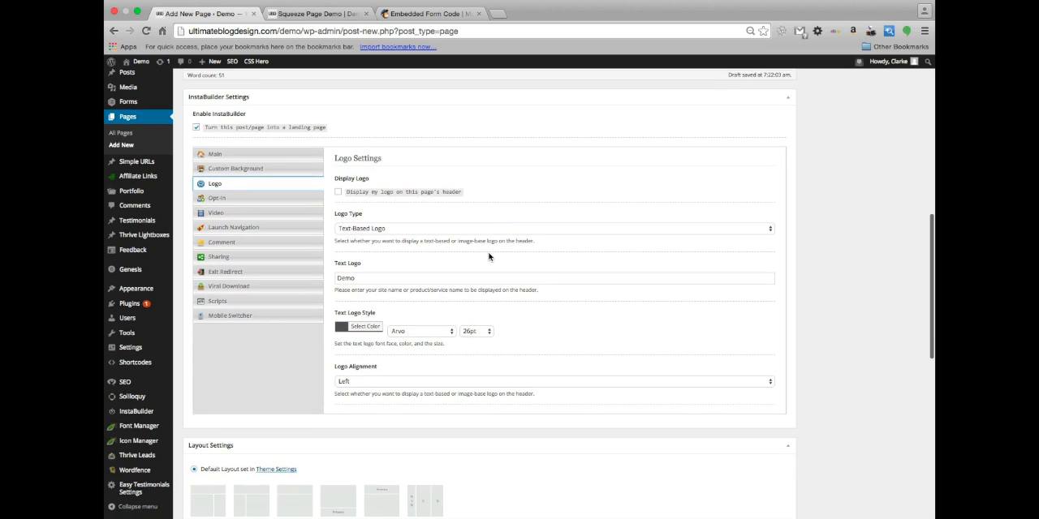
click(338, 191)
scroll(367, 264, down, 1)
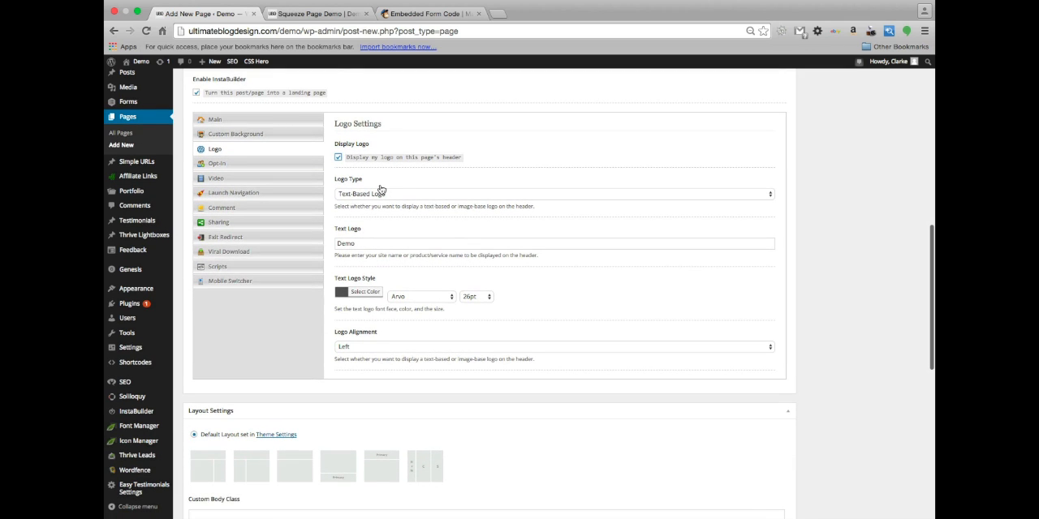
scroll(452, 318, up, 1)
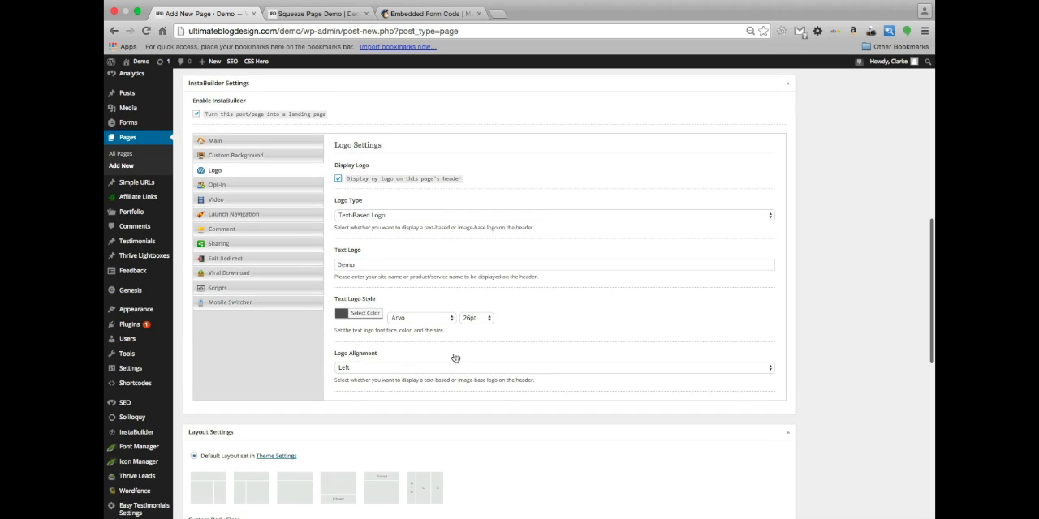
click(404, 369)
click(404, 375)
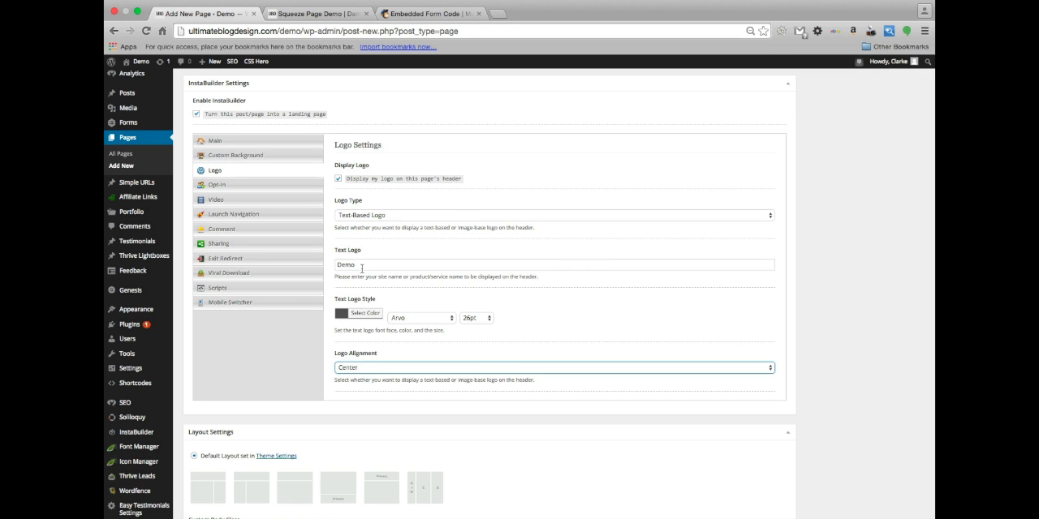
In the Opt-In form settings, set the pre-made button to Get Access Now! (red)
click(255, 185)
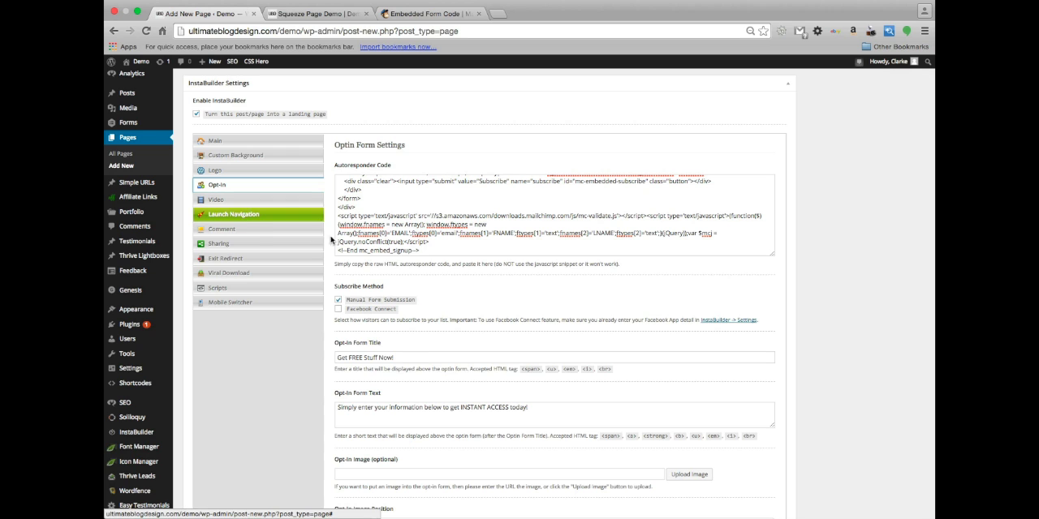
scroll(404, 349, down, 5)
scroll(405, 349, down, 6)
scroll(405, 349, down, 1)
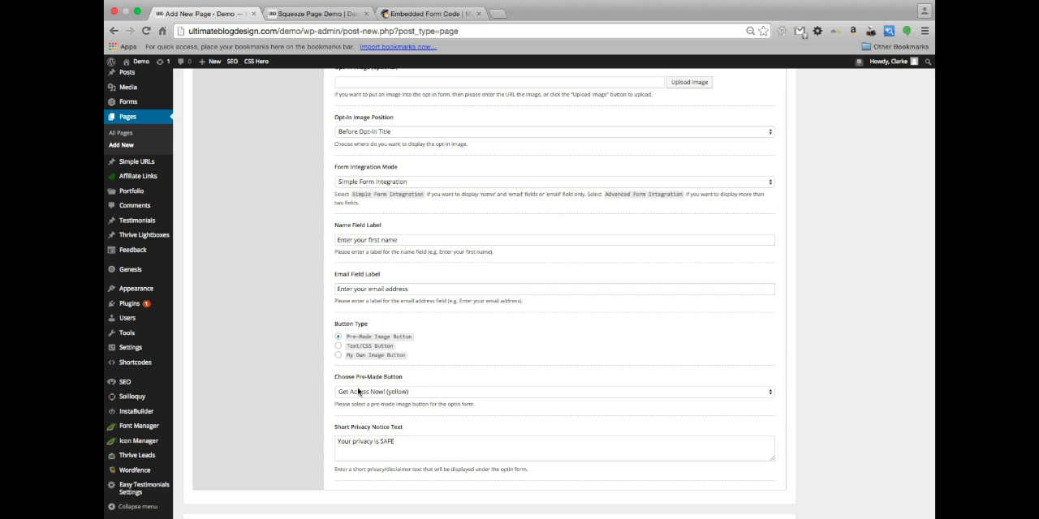
scroll(358, 392, down, 1)
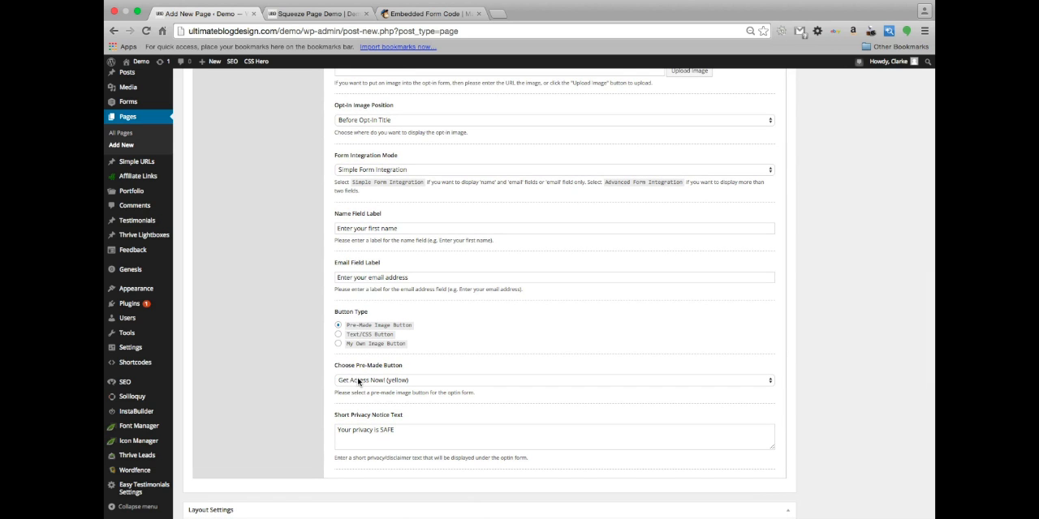
scroll(368, 292, down, 5)
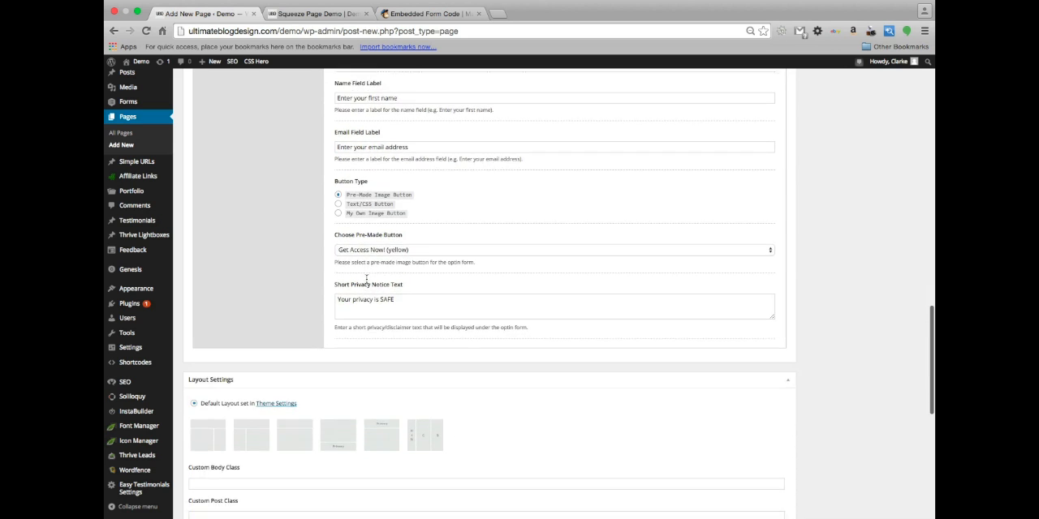
scroll(370, 299, up, 2)
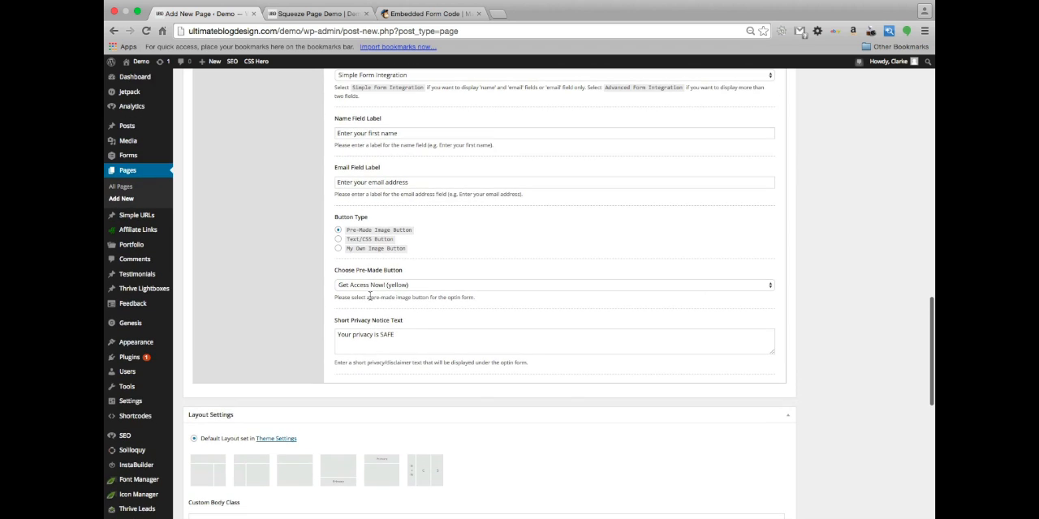
click(386, 288)
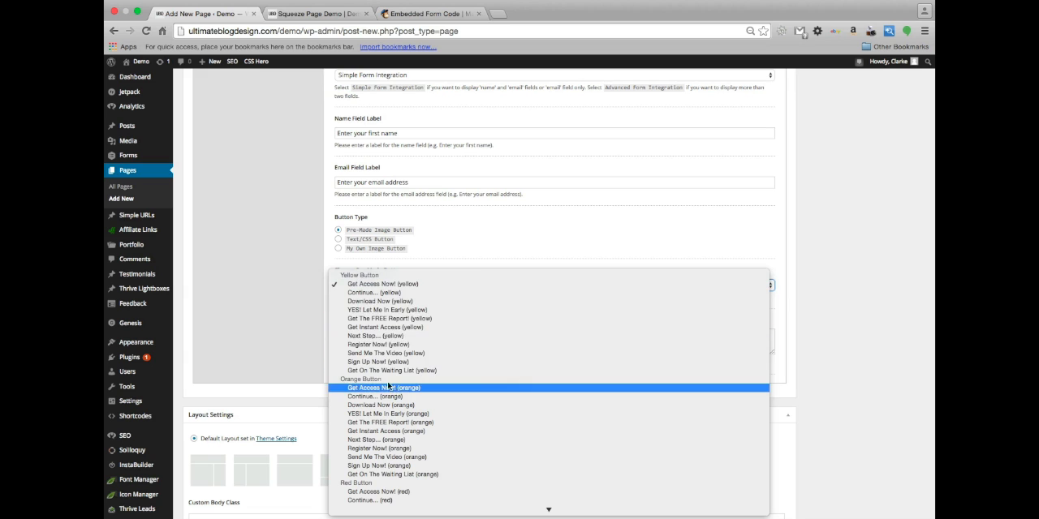
scroll(390, 388, down, 3)
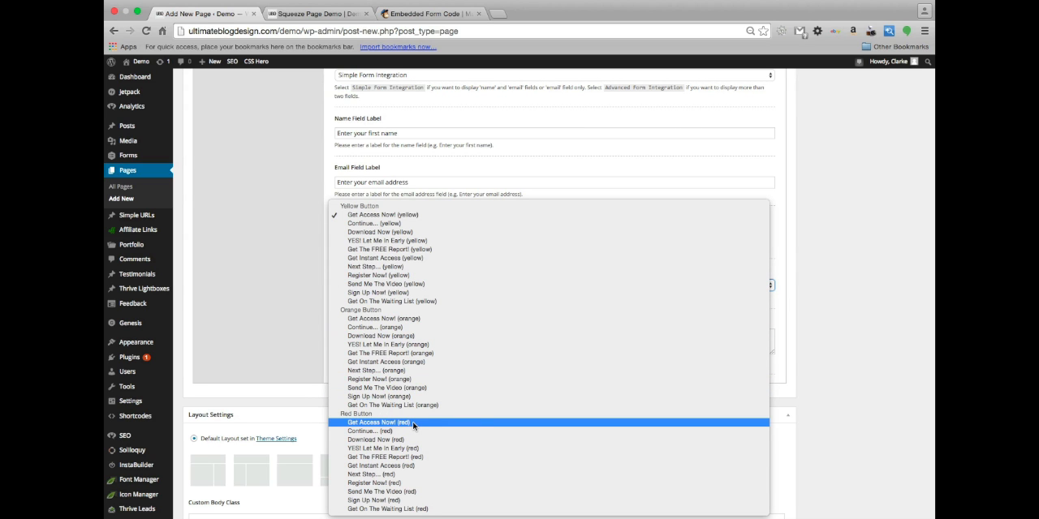
click(412, 423)
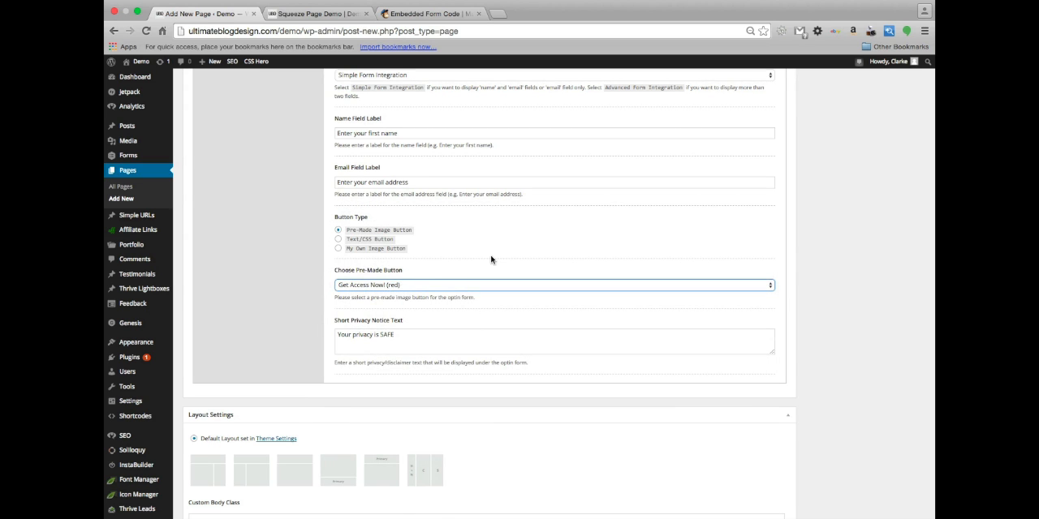
Set the form integration mode to Advanced Form Integration and display the Last Name field on the opt-in form
scroll(491, 259, up, 3)
scroll(455, 264, up, 1)
click(392, 241)
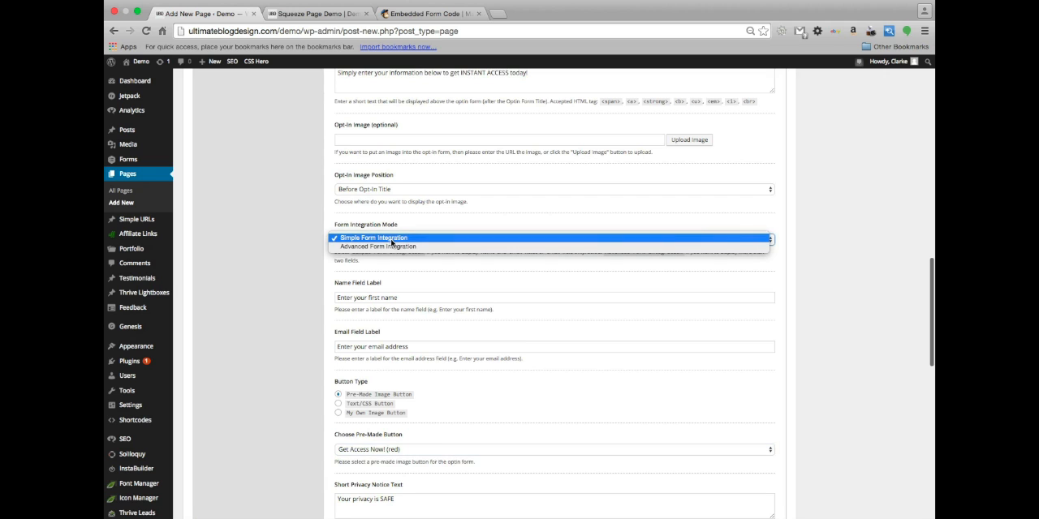
click(393, 246)
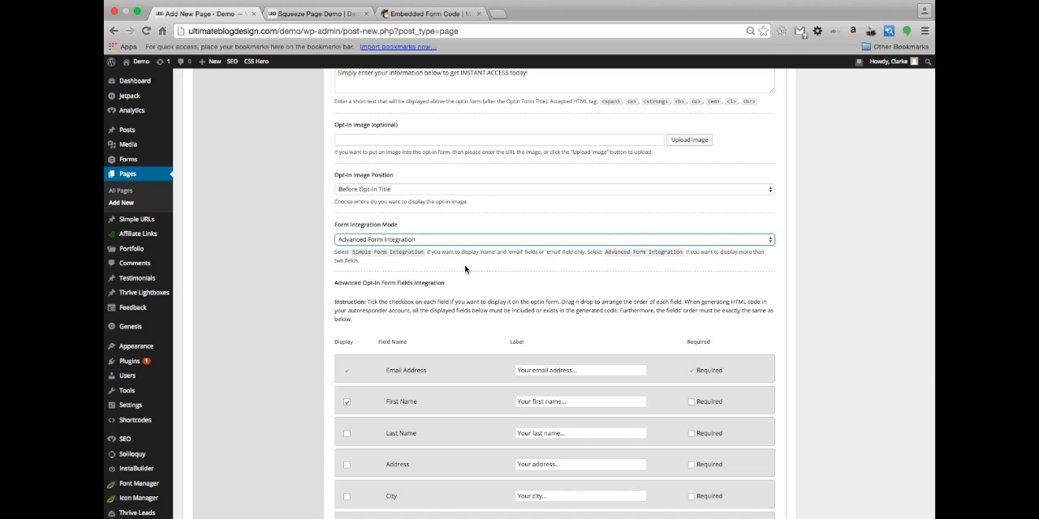
scroll(457, 277, down, 2)
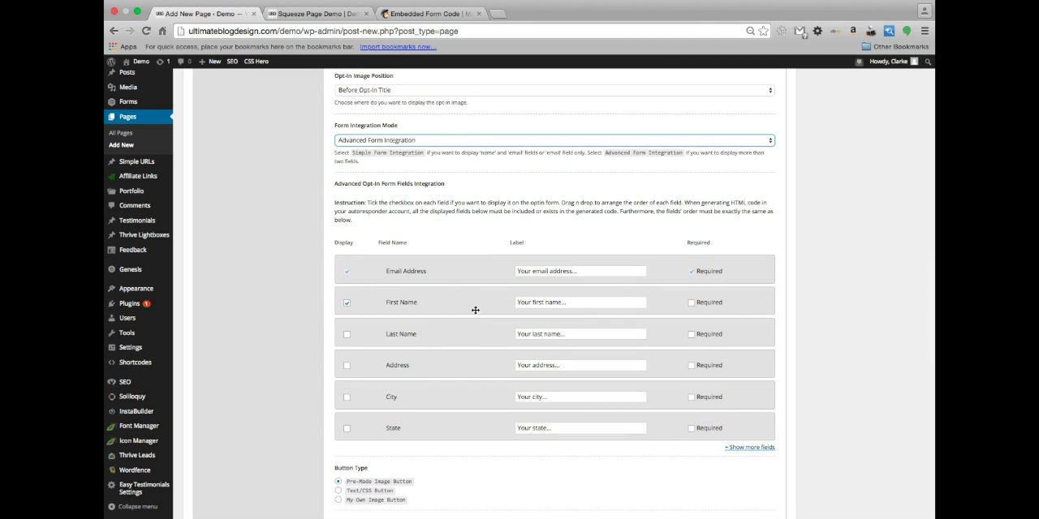
click(347, 335)
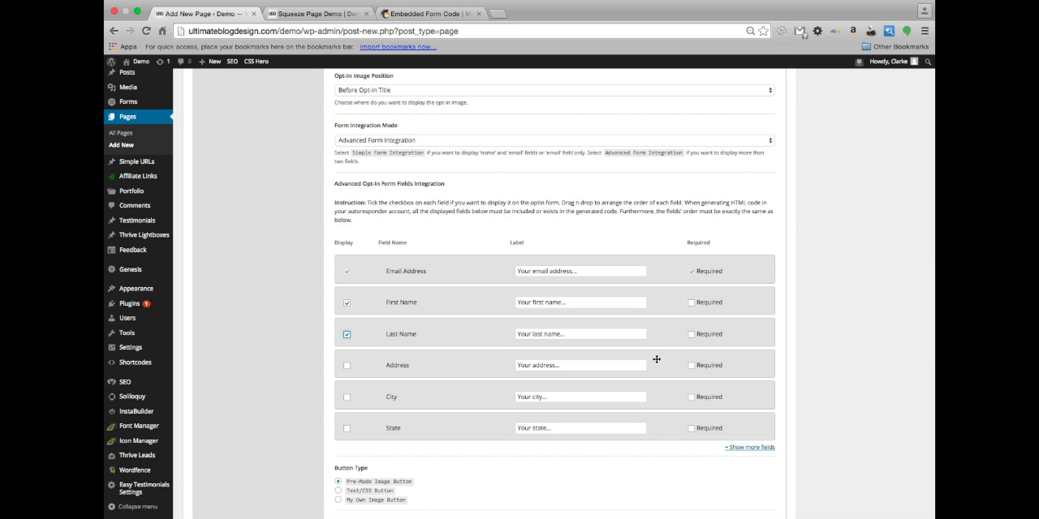
Review the opt-in form, logo and main settings of the landing page
scroll(596, 254, up, 6)
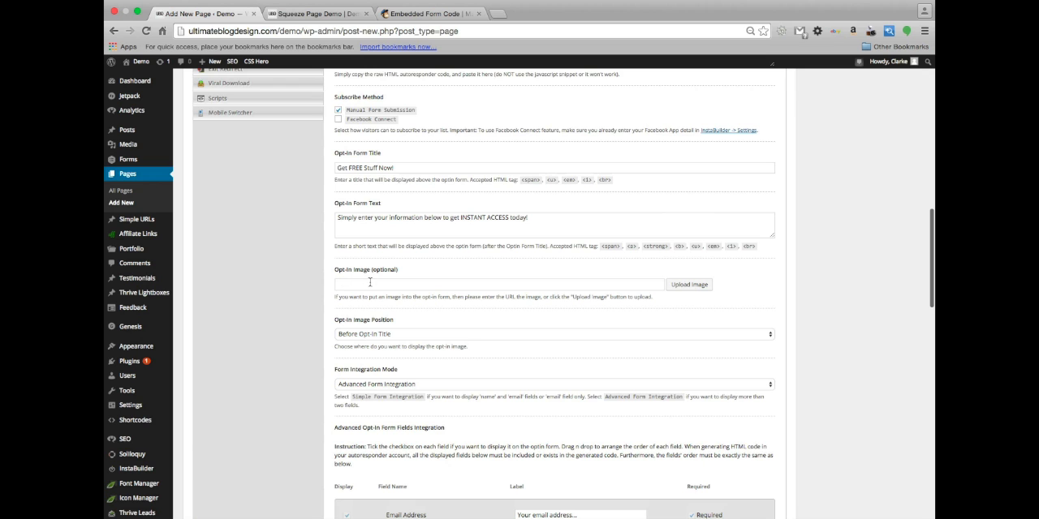
scroll(422, 284, up, 3)
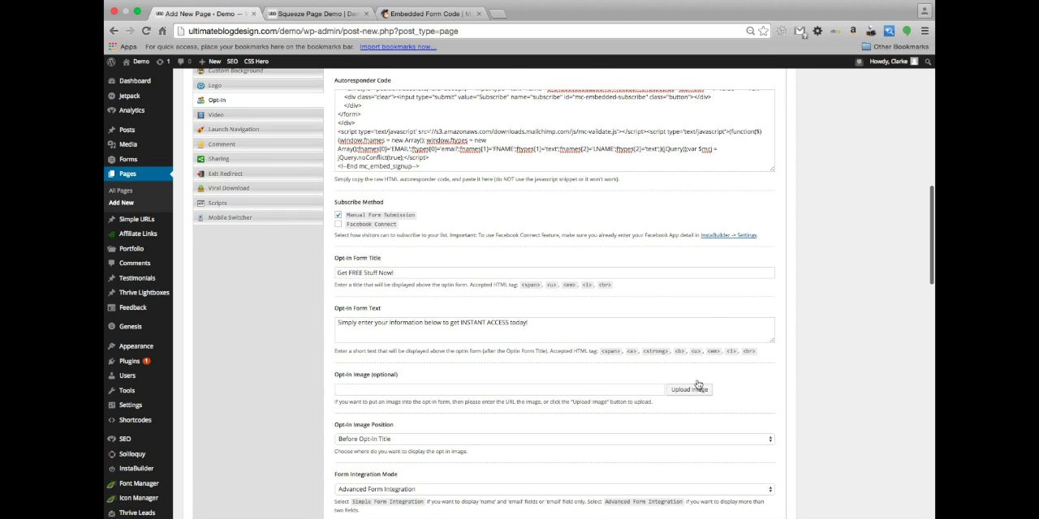
scroll(559, 262, up, 4)
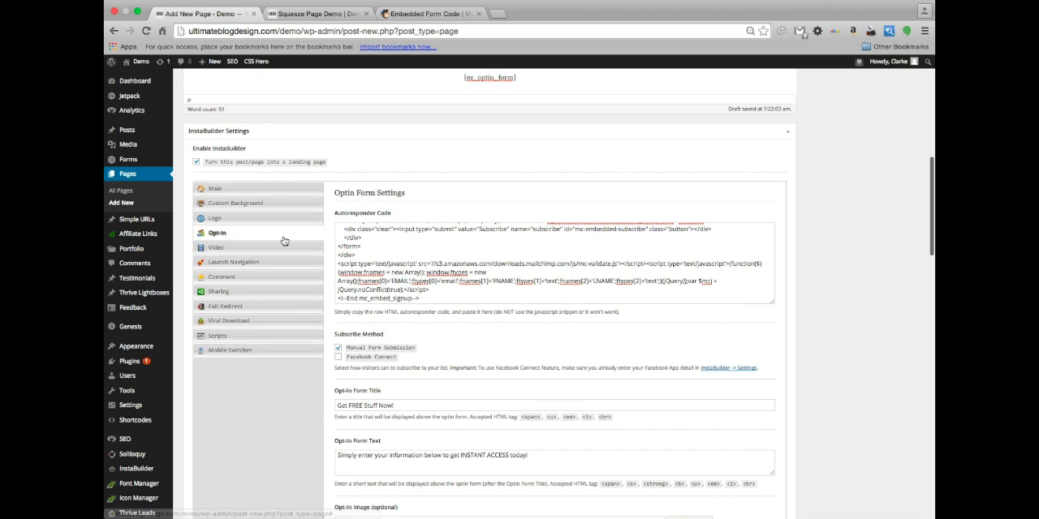
click(244, 214)
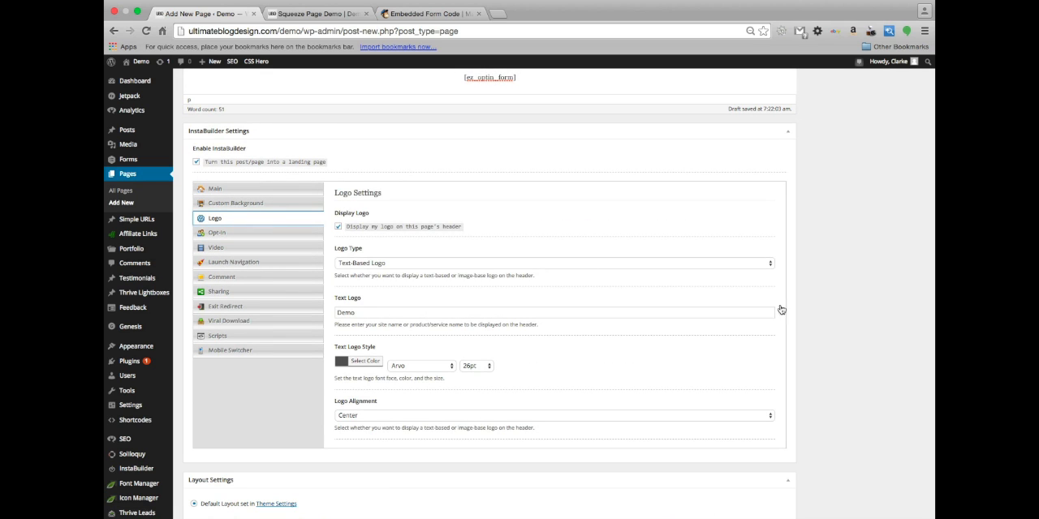
click(233, 190)
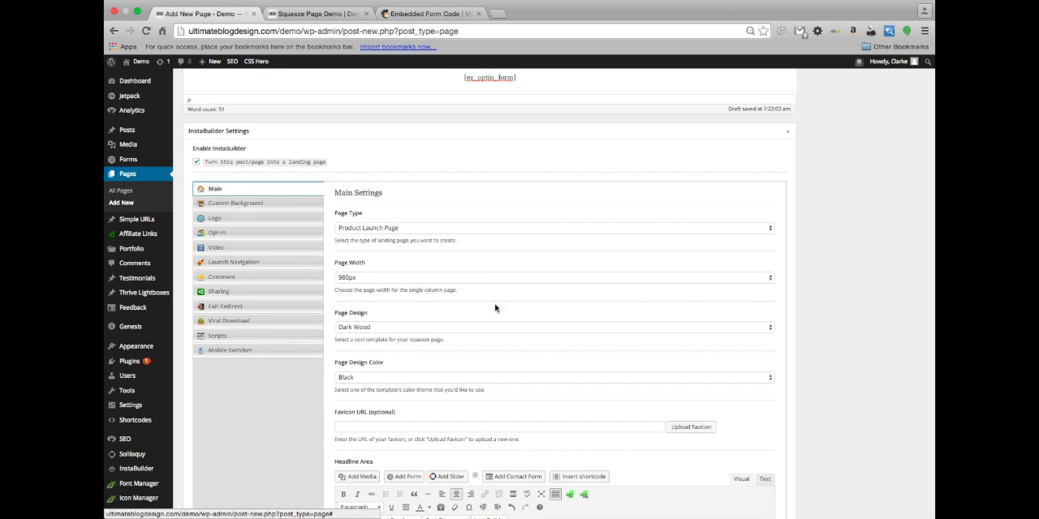
scroll(450, 327, down, 3)
scroll(451, 331, down, 3)
scroll(451, 328, up, 5)
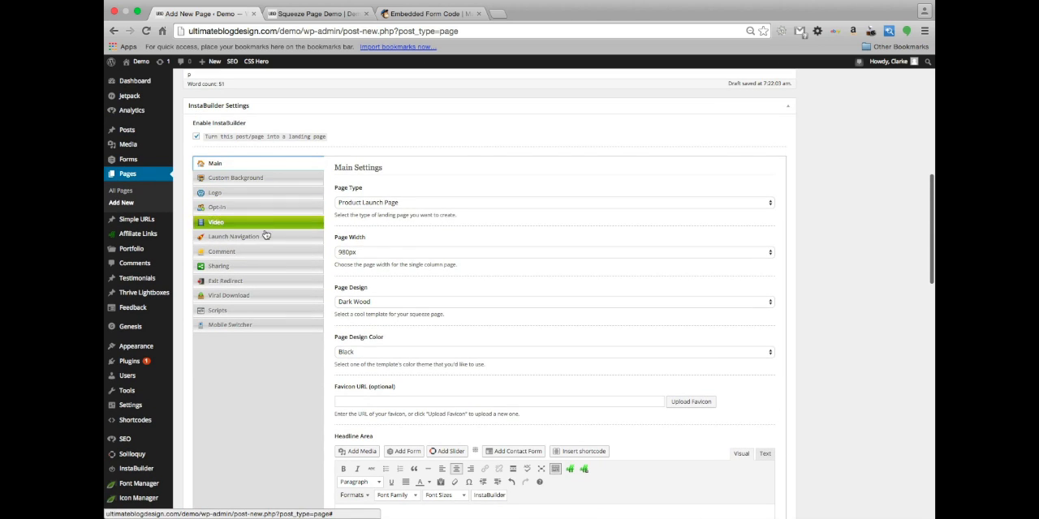
In the Launch Navigation settings, set the launch nav position to Bottom (side-by-side with content)
click(289, 241)
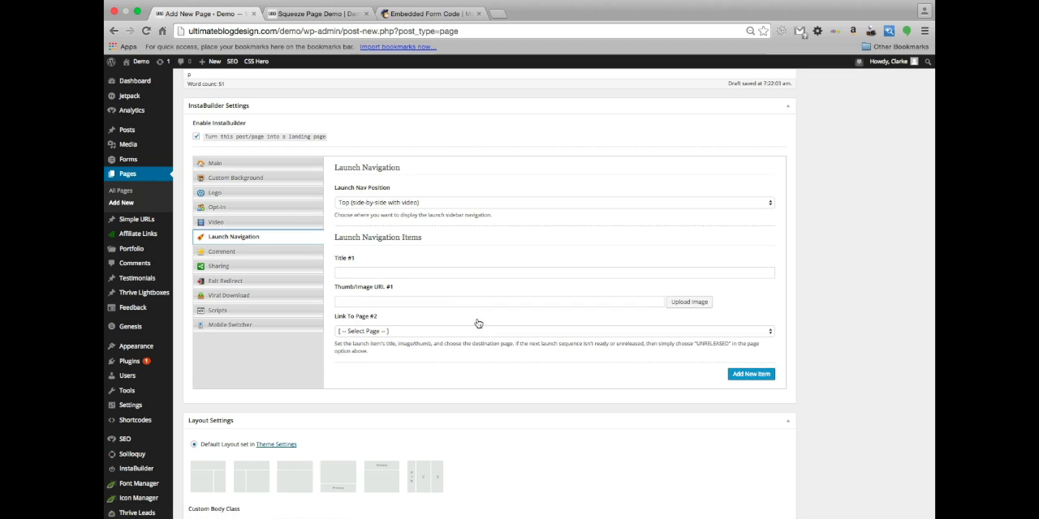
click(380, 204)
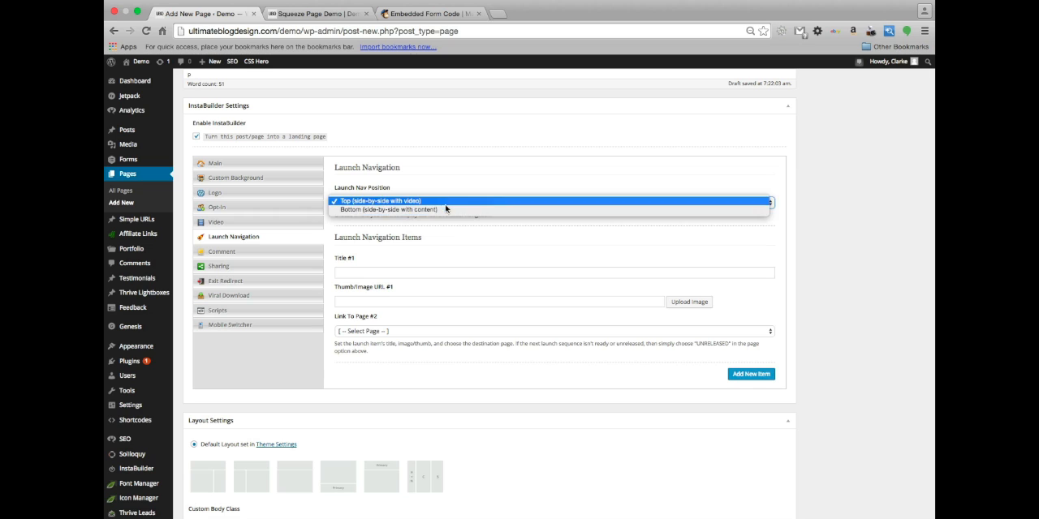
click(422, 209)
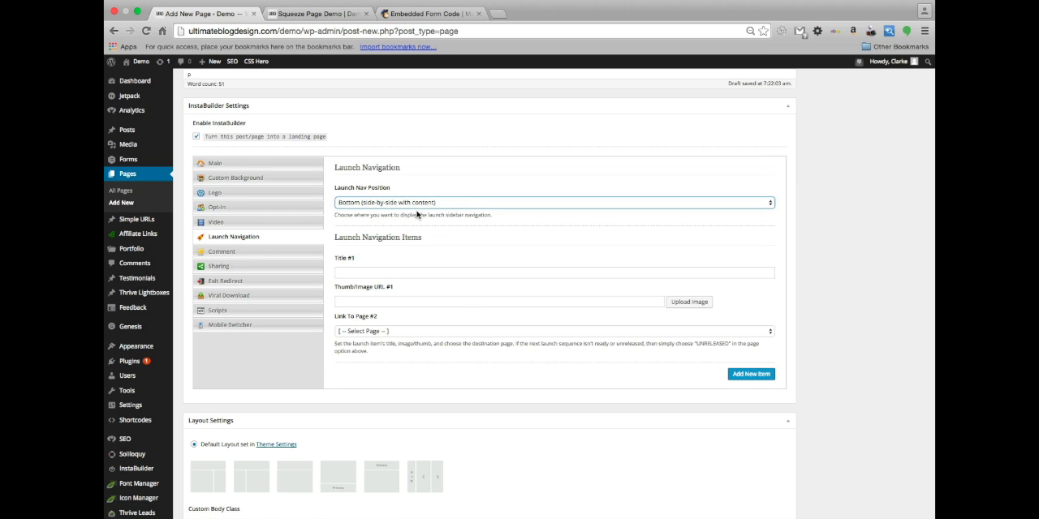
Check the social comments settings, and enable social sharing for Twitter, Google +1, Pinterest and LinkedIn
click(274, 255)
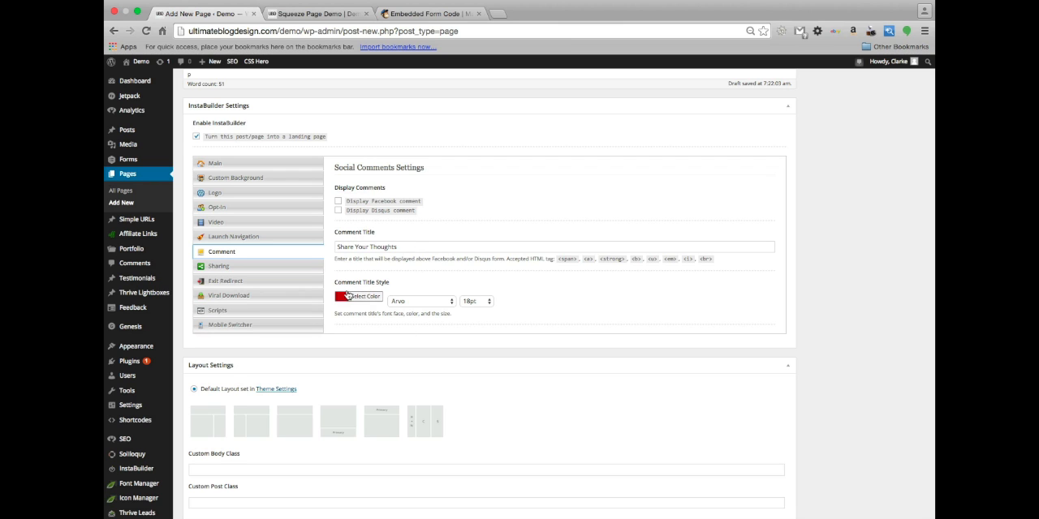
click(254, 266)
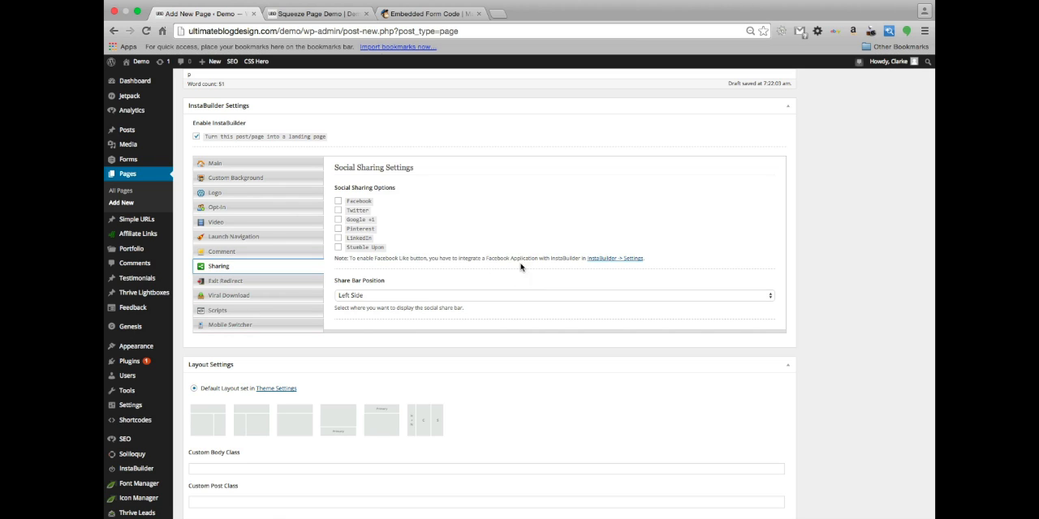
click(339, 212)
click(338, 220)
click(338, 229)
click(339, 239)
scroll(388, 251, down, 1)
click(371, 257)
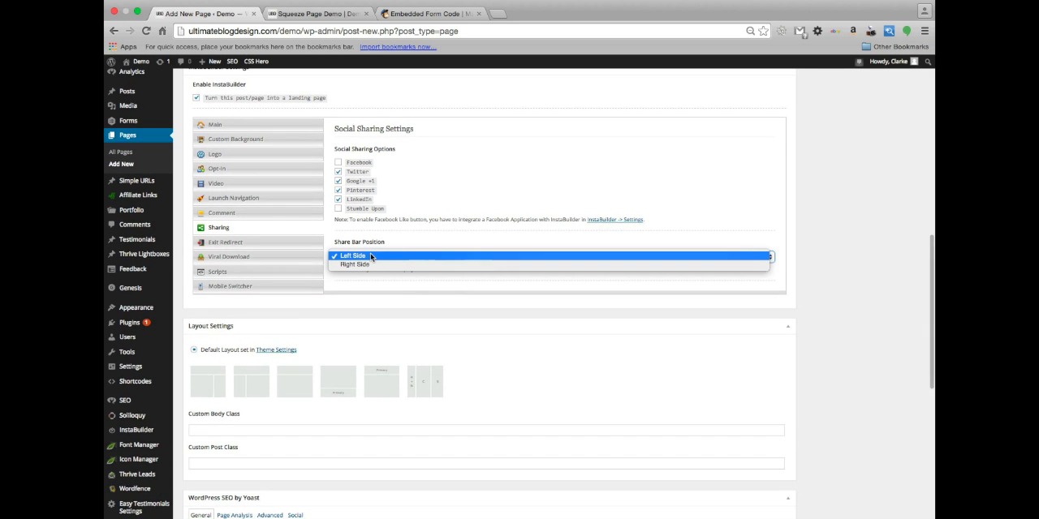
click(444, 146)
Enable the exit redirect that prevents visitors from leaving this page, and open the Viral Download settings
click(266, 249)
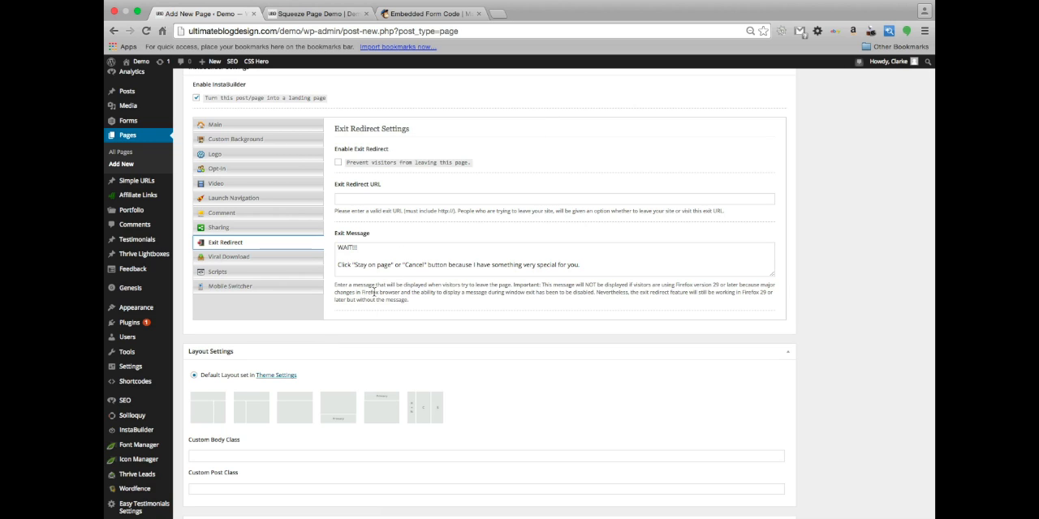
click(338, 163)
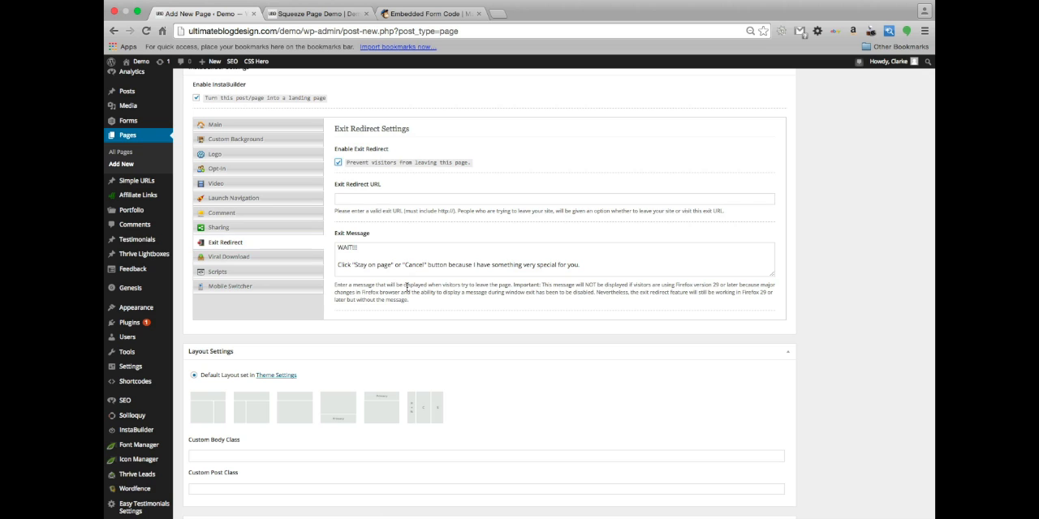
click(252, 260)
scroll(322, 234, down, 1)
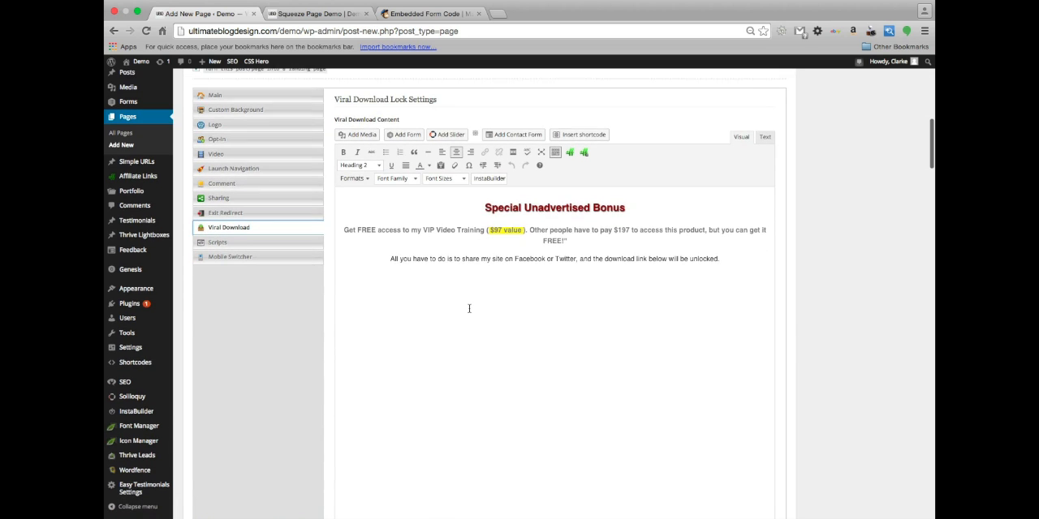
Examine the Viral Download content, sharing options, download URL, and download button color and label settings
scroll(349, 260, up, 2)
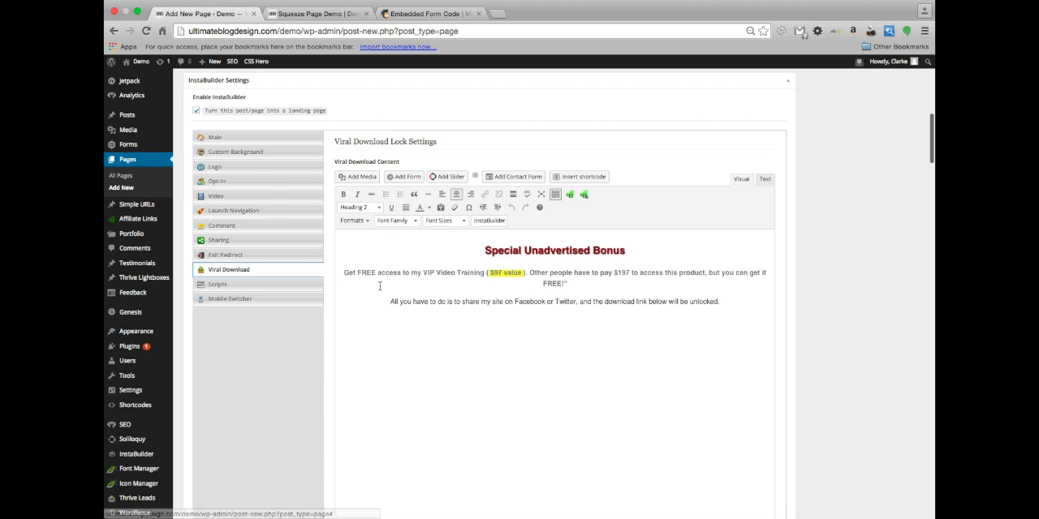
scroll(379, 286, down, 2)
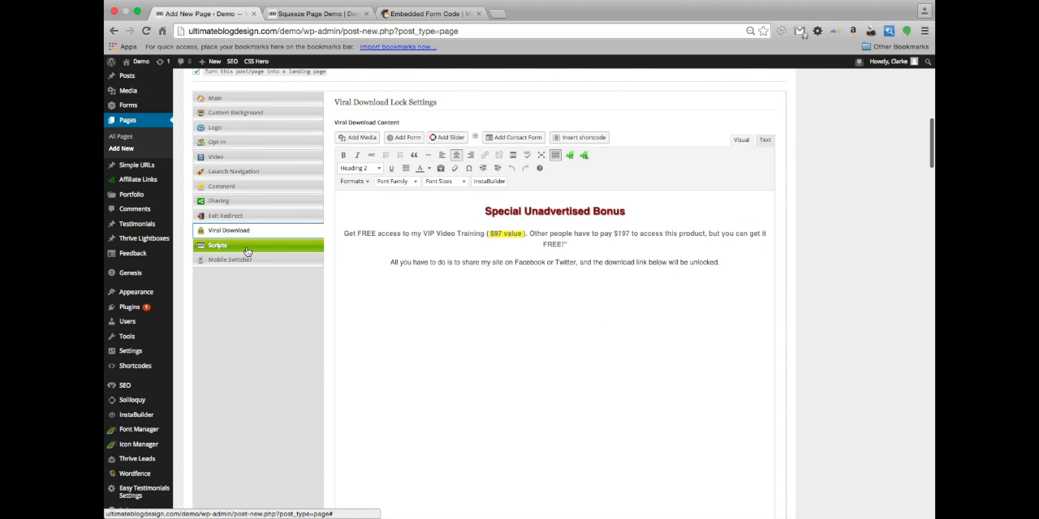
scroll(487, 278, up, 1)
scroll(487, 279, down, 10)
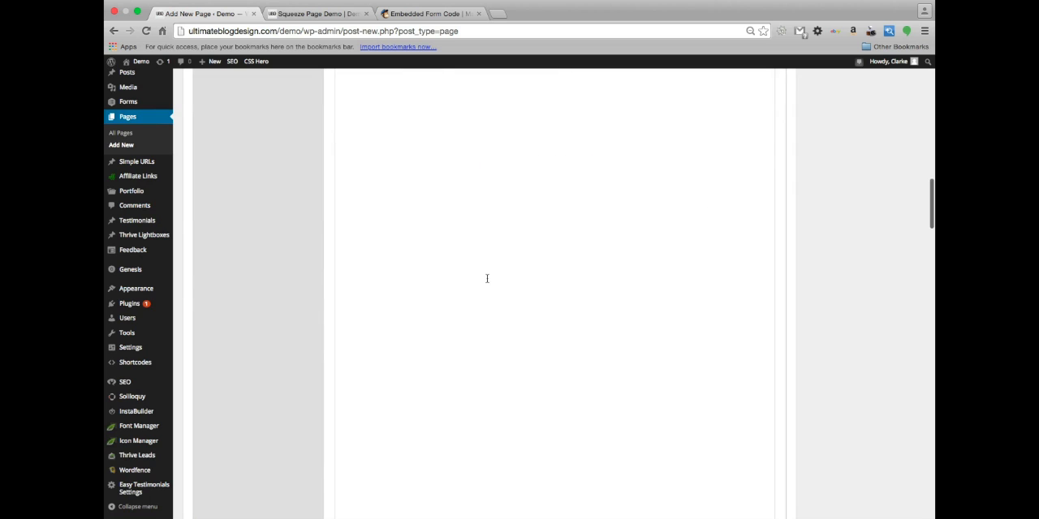
scroll(487, 278, down, 6)
scroll(486, 276, up, 2)
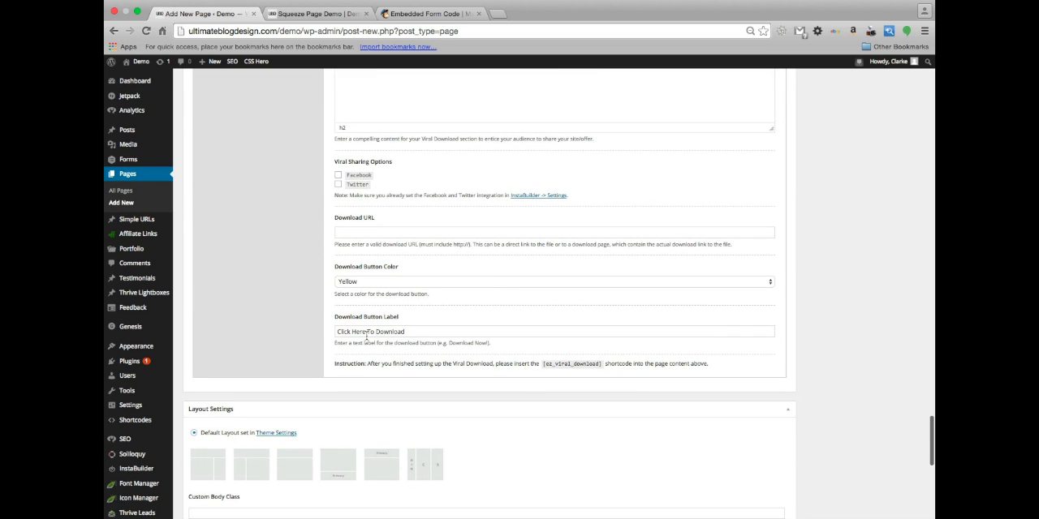
scroll(420, 234, up, 5)
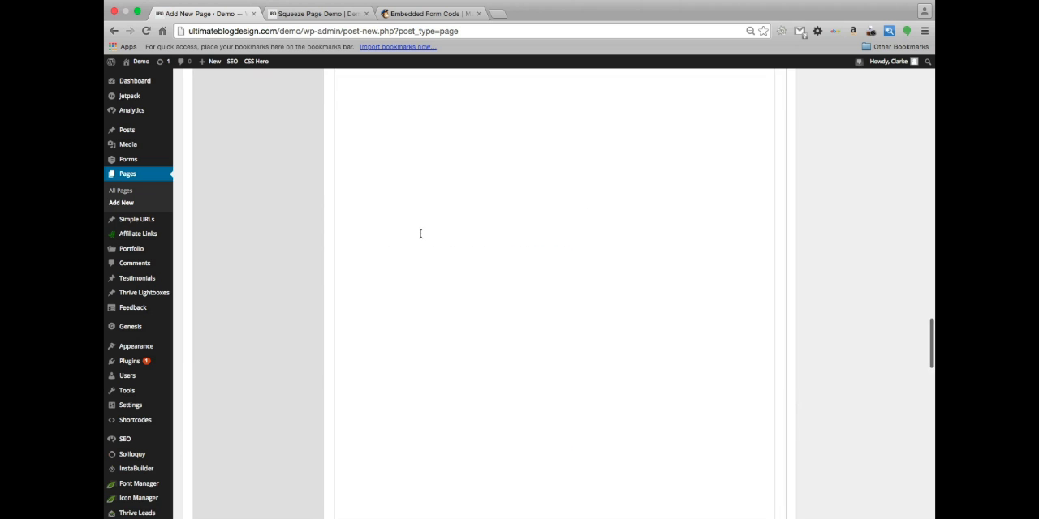
scroll(420, 233, up, 20)
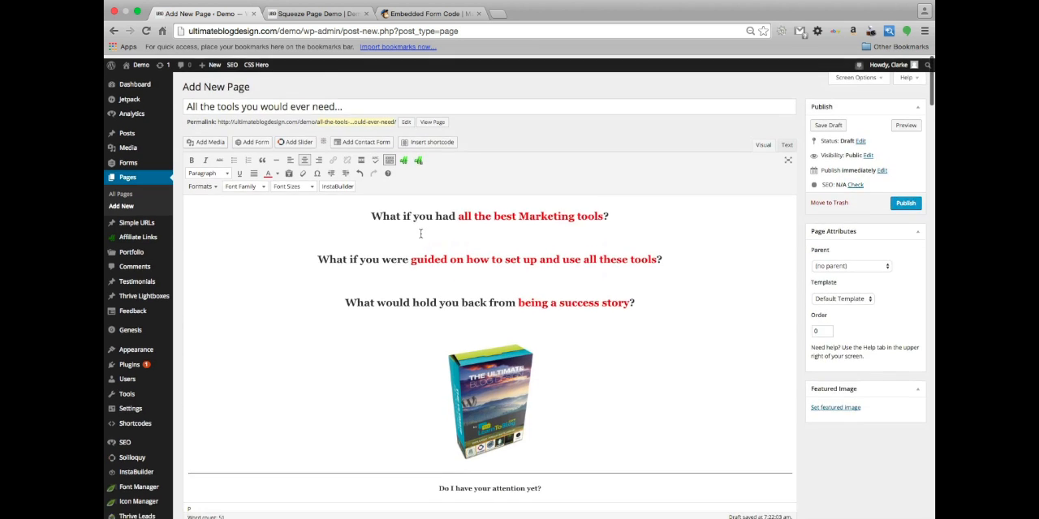
Check the additional header, body and footer scripts settings and the Mobile Switcher settings in InstaBuilder
scroll(420, 235, down, 5)
scroll(420, 234, down, 3)
scroll(420, 234, up, 2)
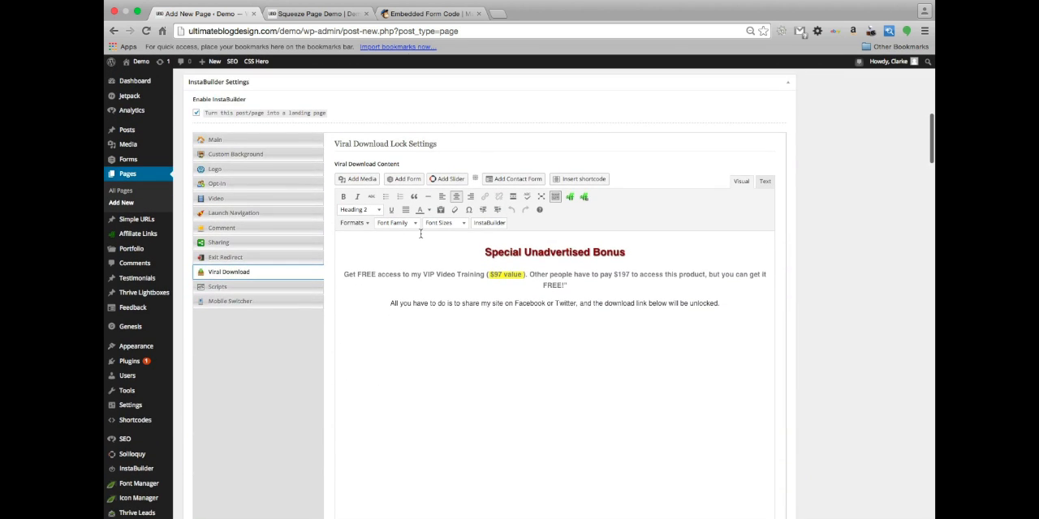
click(219, 286)
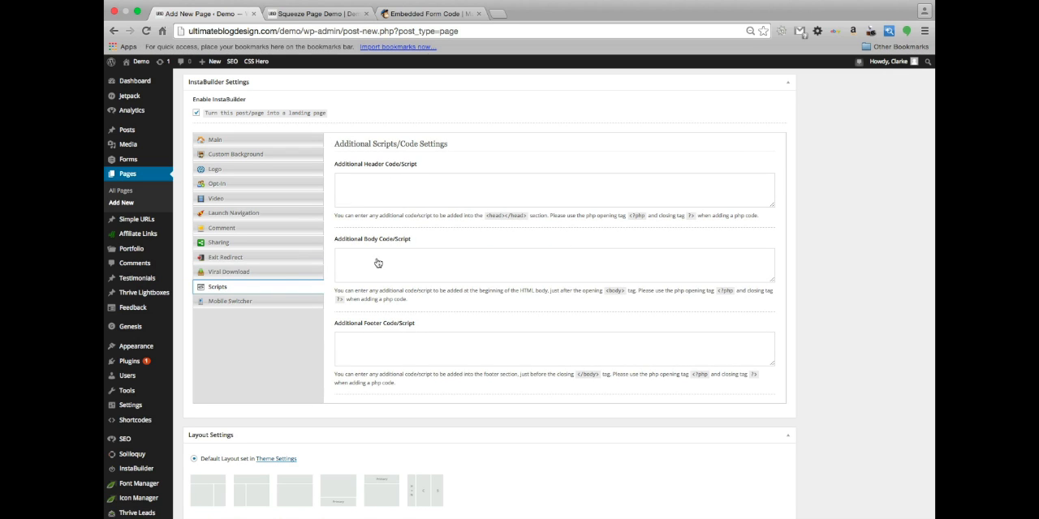
click(235, 301)
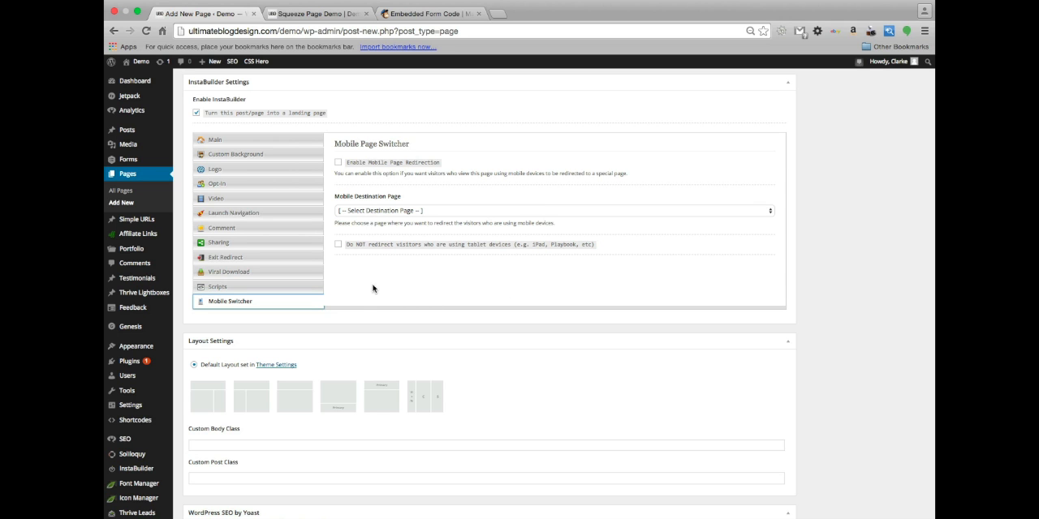
Publish the landing page, accept the proofreading notice, and open the published page
scroll(376, 266, up, 2)
scroll(376, 266, down, 4)
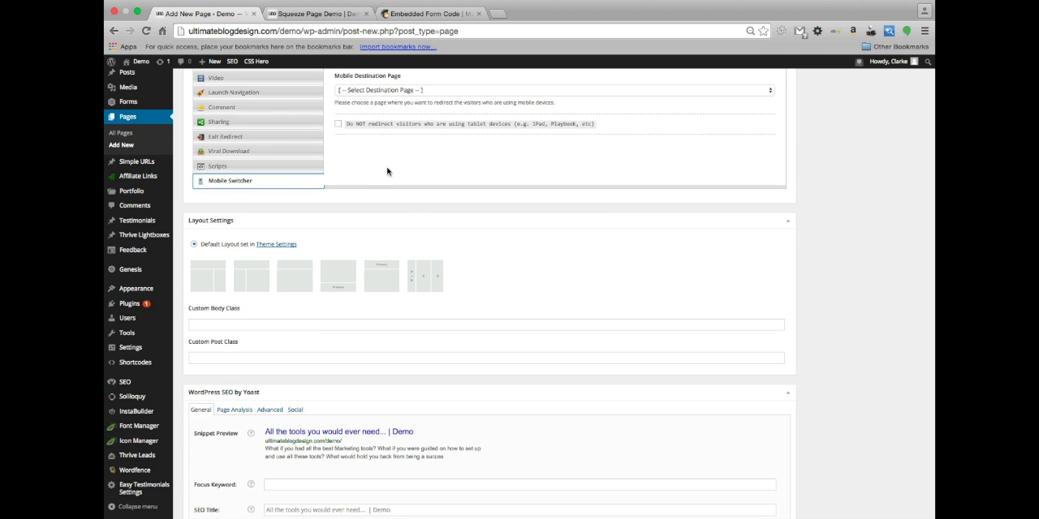
scroll(386, 173, up, 20)
click(906, 200)
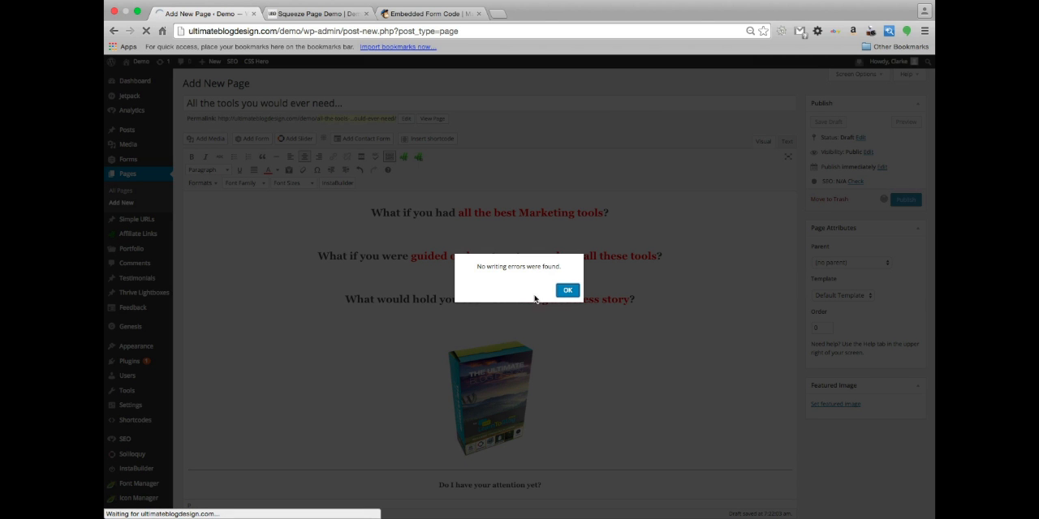
click(571, 292)
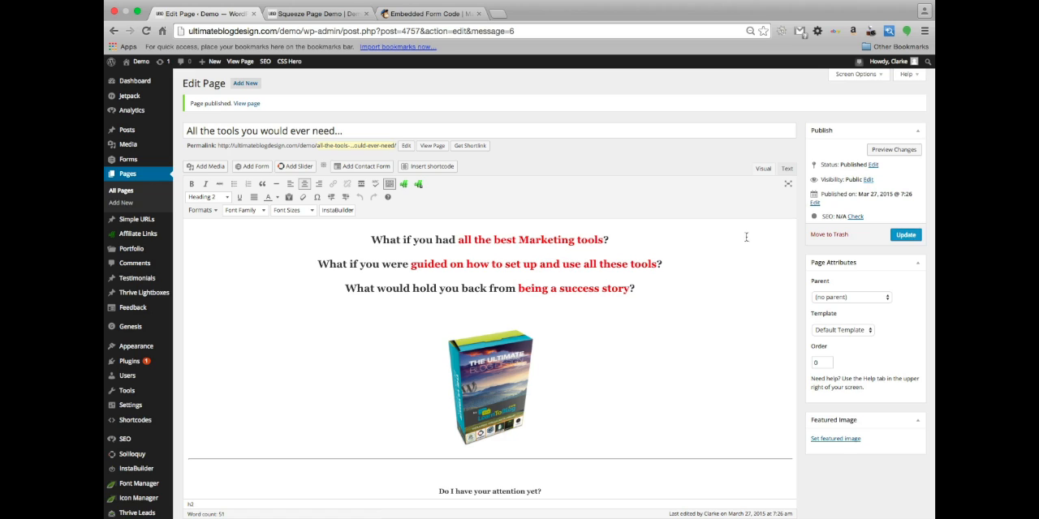
click(430, 147)
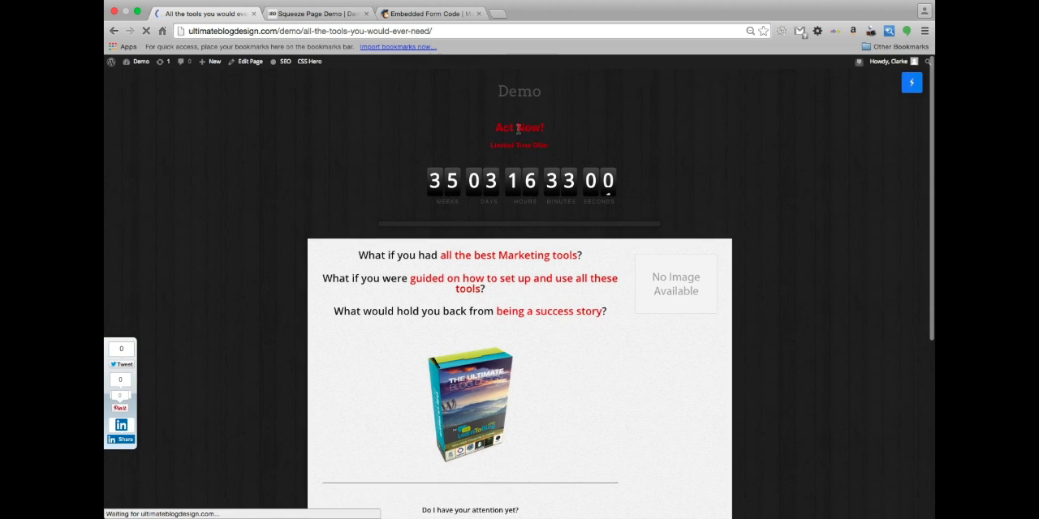
Examine the published page's countdown headline, navigation image, product image, opt-in form and floating share buttons
scroll(806, 325, down, 1)
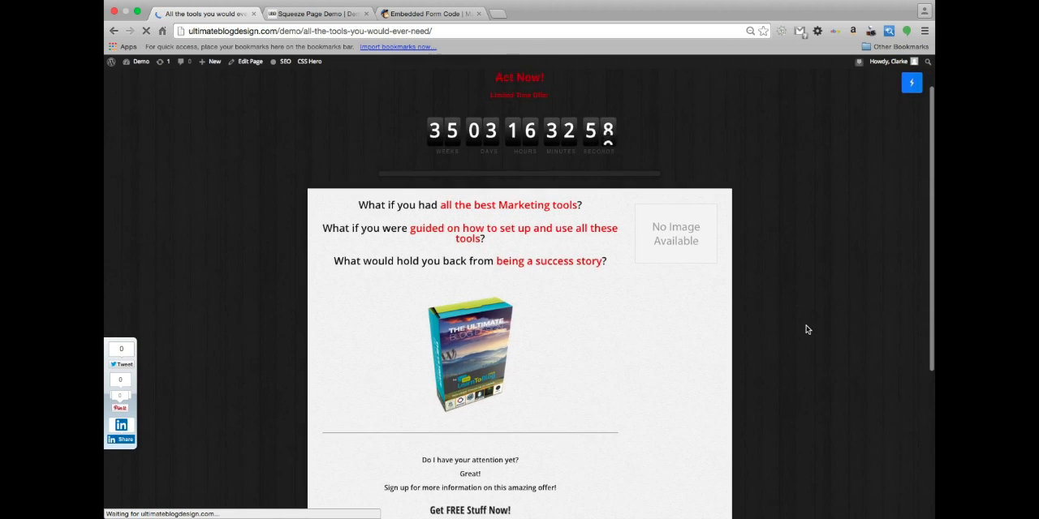
scroll(655, 319, down, 1)
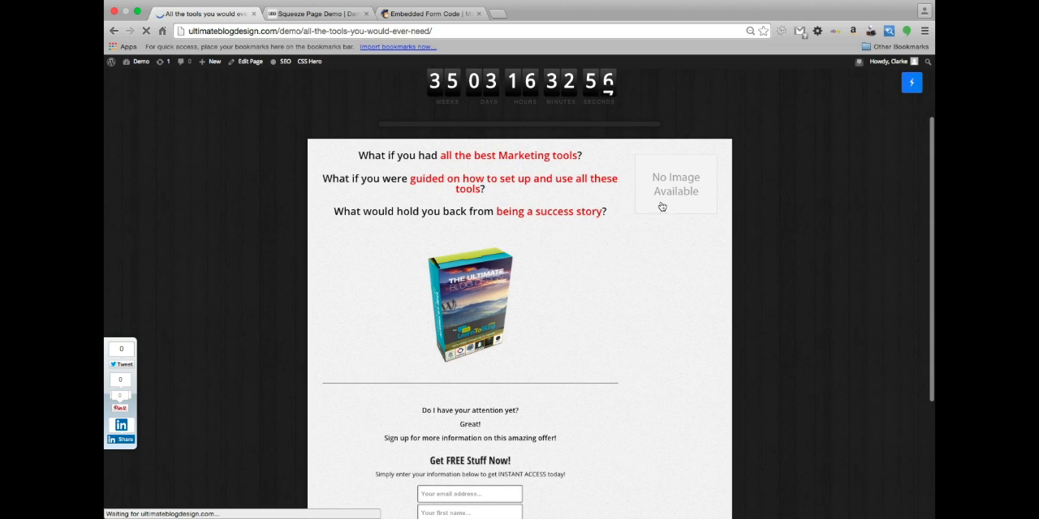
scroll(537, 292, down, 1)
scroll(537, 292, up, 1)
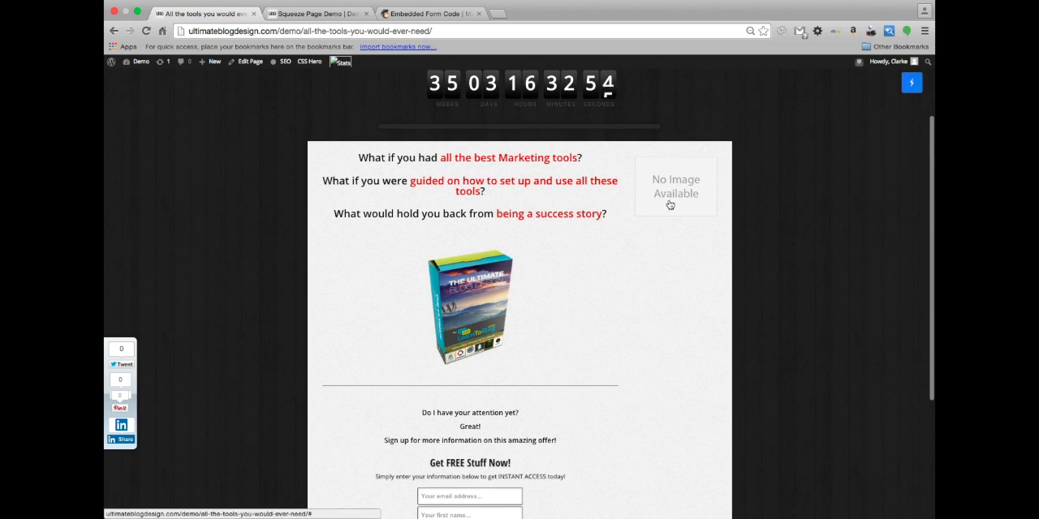
scroll(645, 213, up, 1)
scroll(559, 263, down, 4)
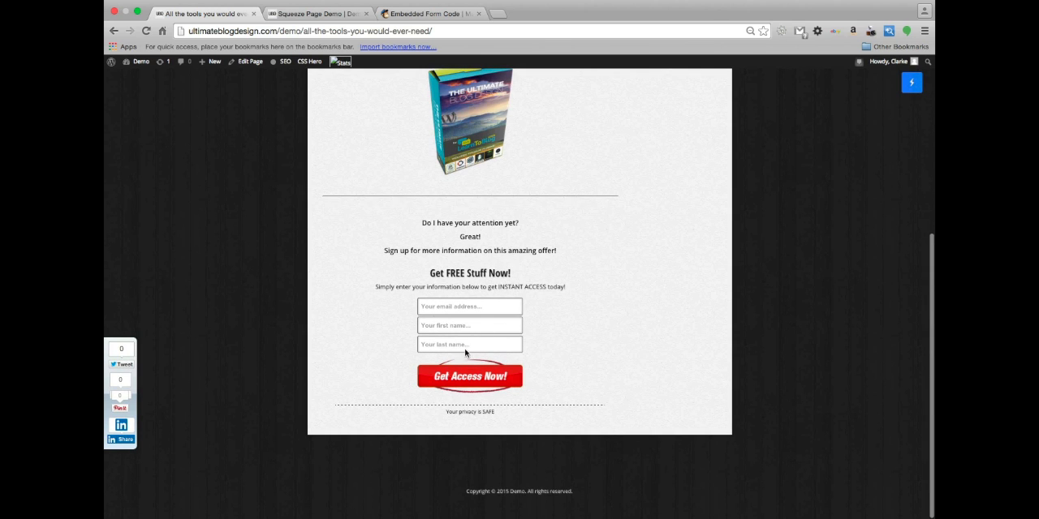
scroll(468, 232, up, 5)
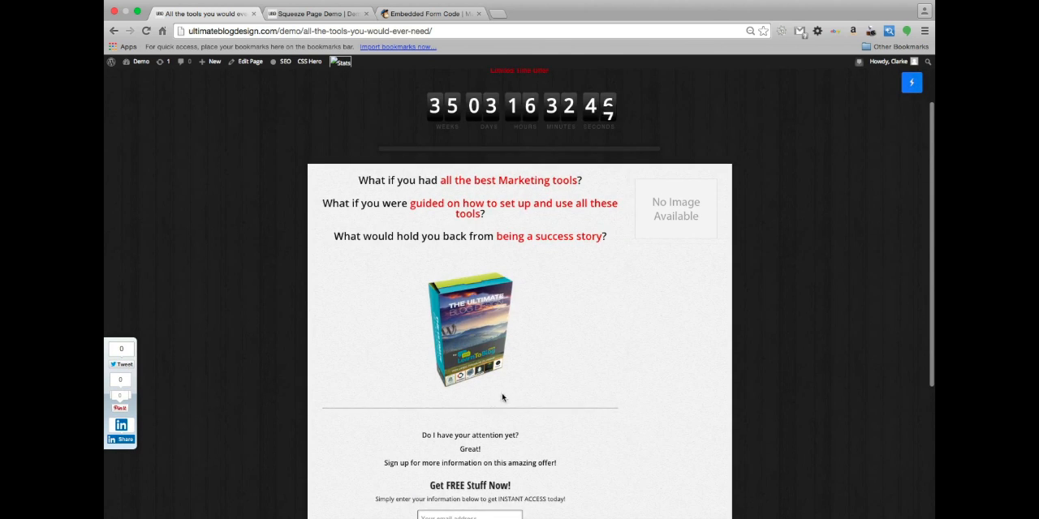
scroll(493, 292, down, 7)
scroll(492, 288, up, 8)
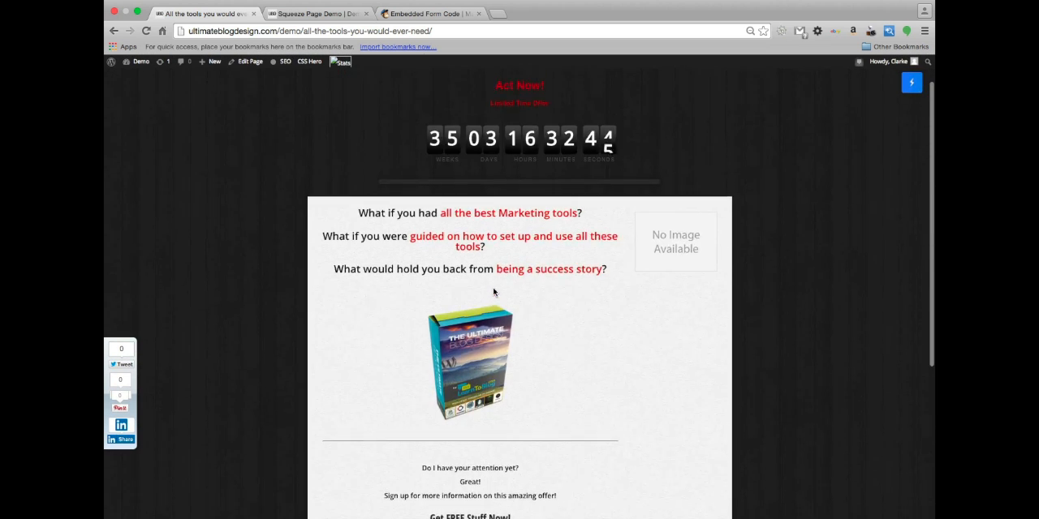
scroll(493, 286, down, 4)
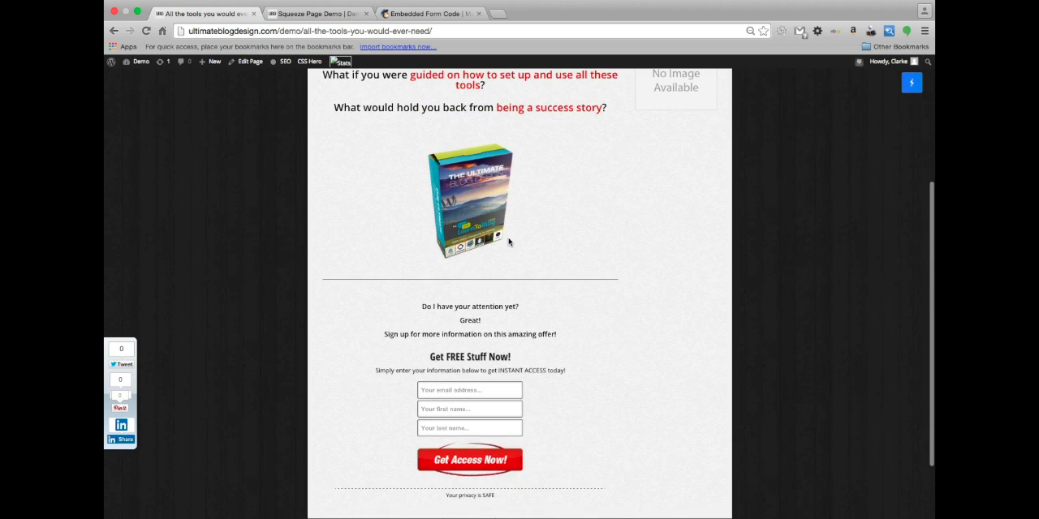
scroll(507, 234, down, 2)
scroll(529, 351, up, 5)
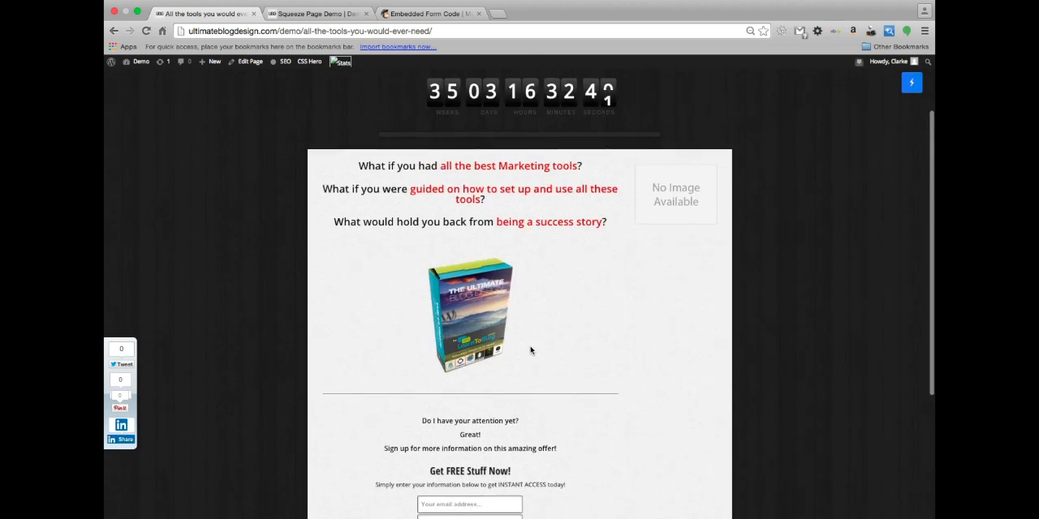
scroll(531, 350, down, 3)
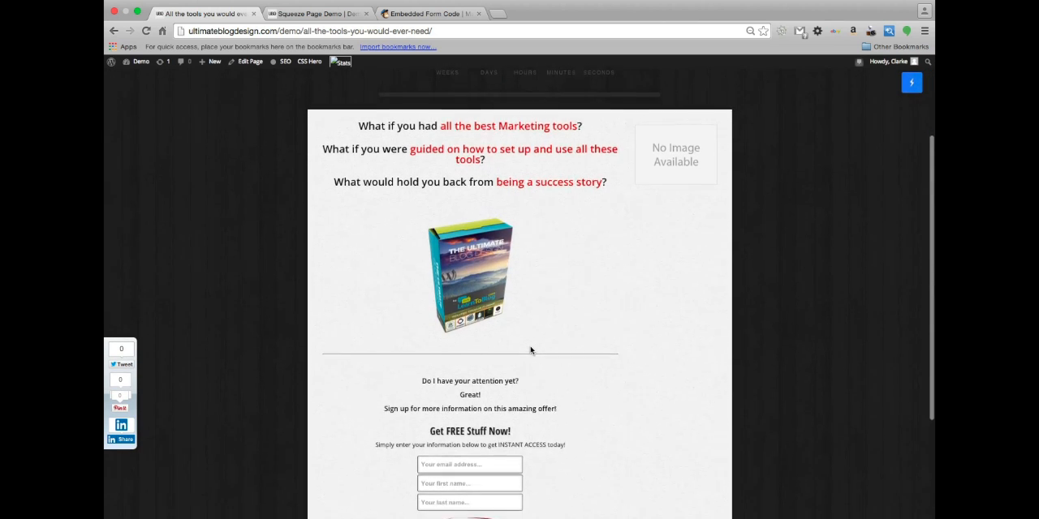
scroll(531, 351, down, 4)
scroll(531, 350, up, 5)
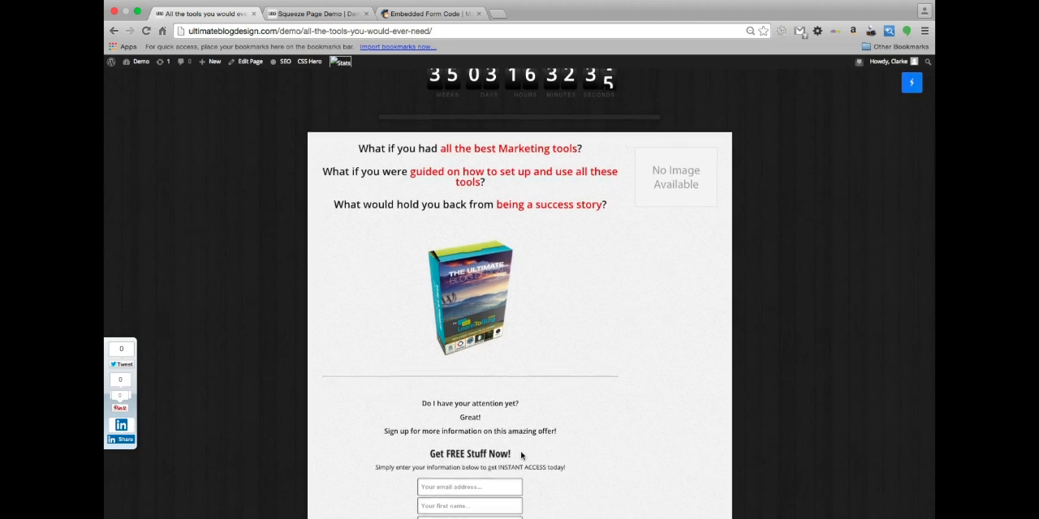
scroll(520, 450, down, 3)
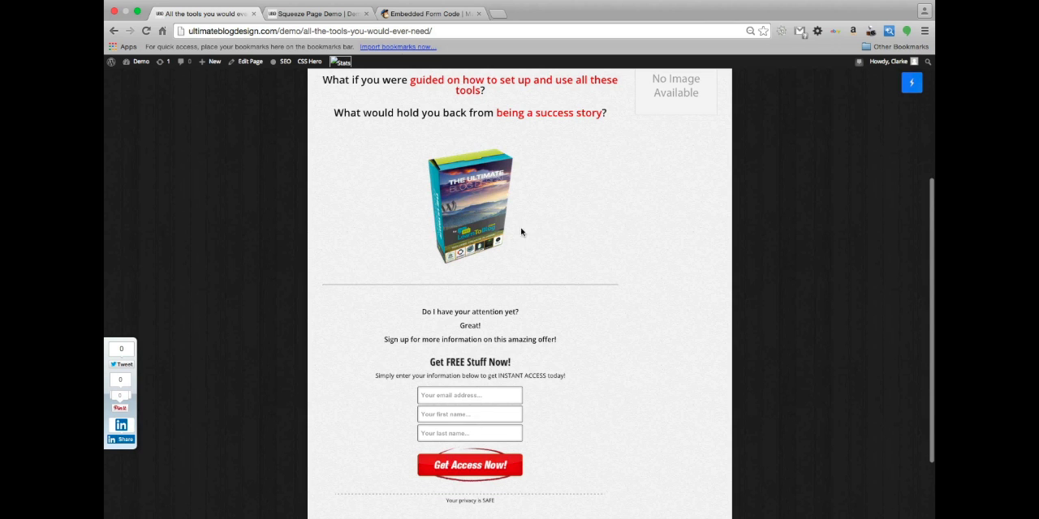
scroll(550, 225, up, 5)
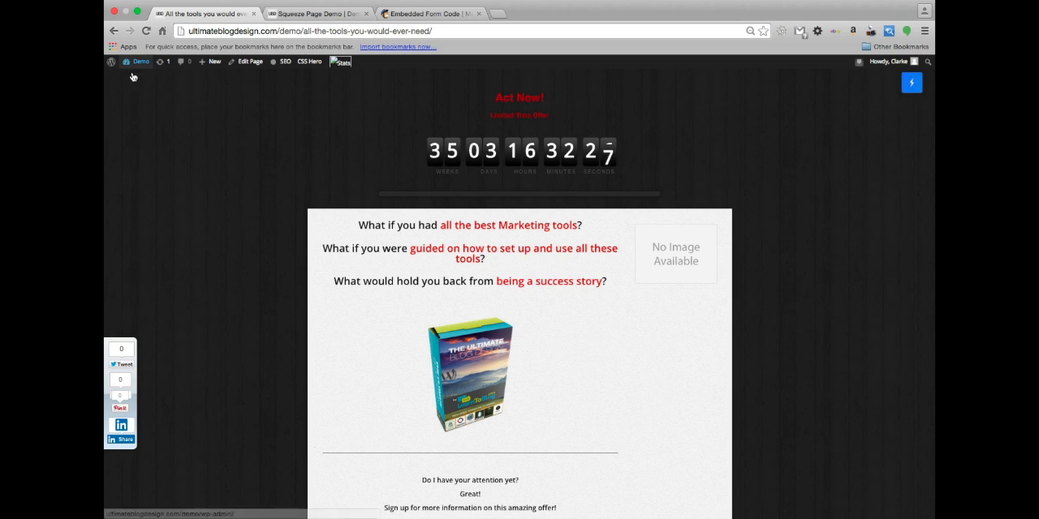
scroll(130, 94, down, 1)
Leave the published page for its editor and insert InstaBuilder's Two Columns layout between the headlines and the product image
scroll(131, 89, left, 5)
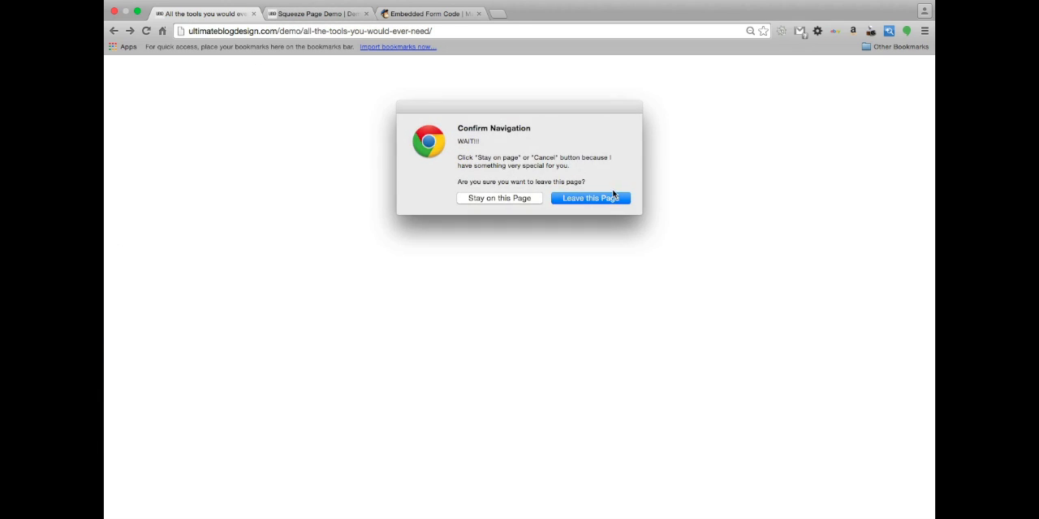
click(600, 200)
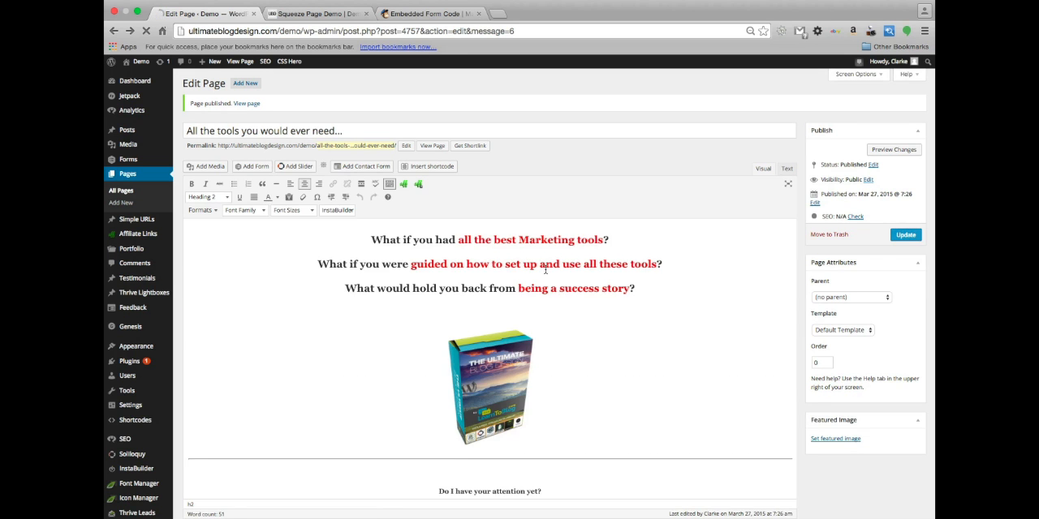
scroll(544, 273, down, 5)
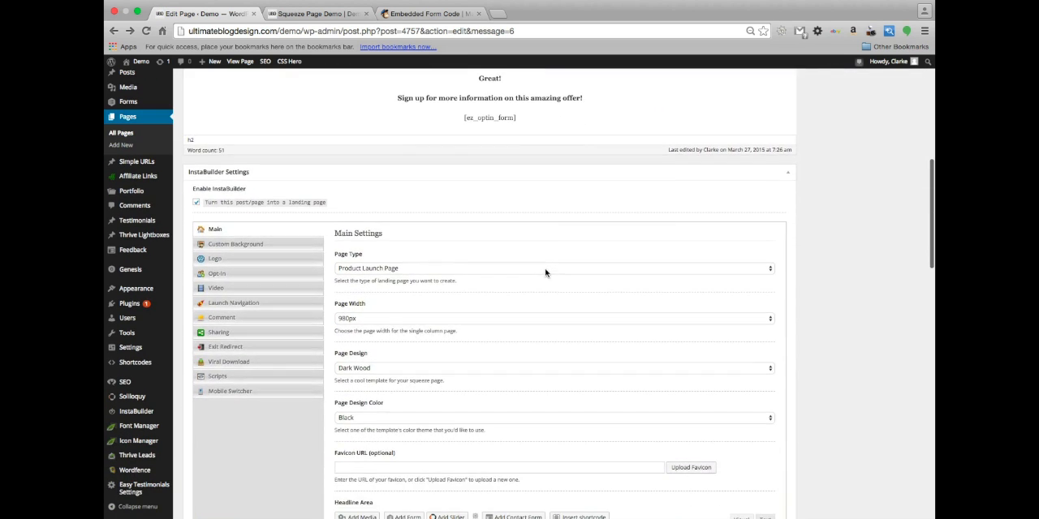
scroll(544, 273, up, 6)
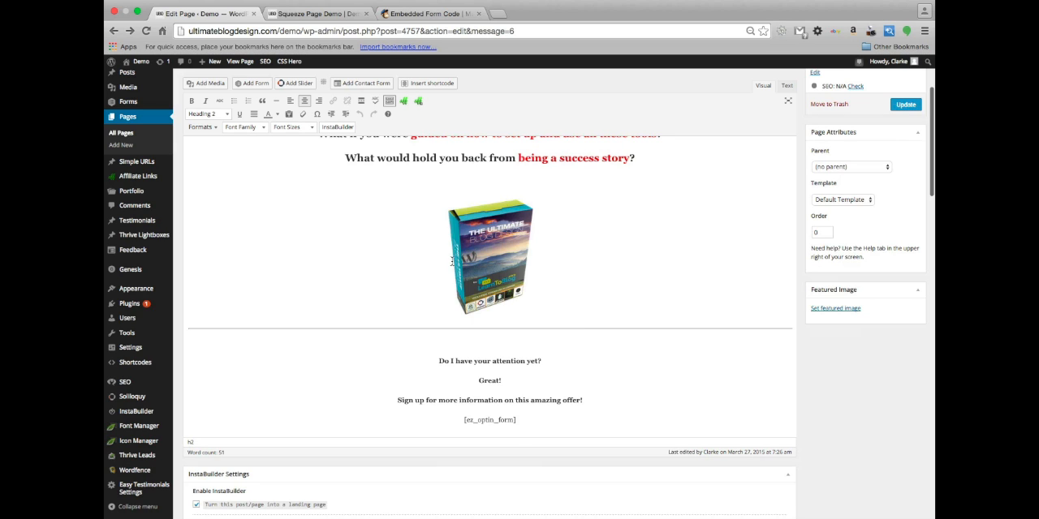
click(448, 179)
click(339, 129)
scroll(352, 208, down, 1)
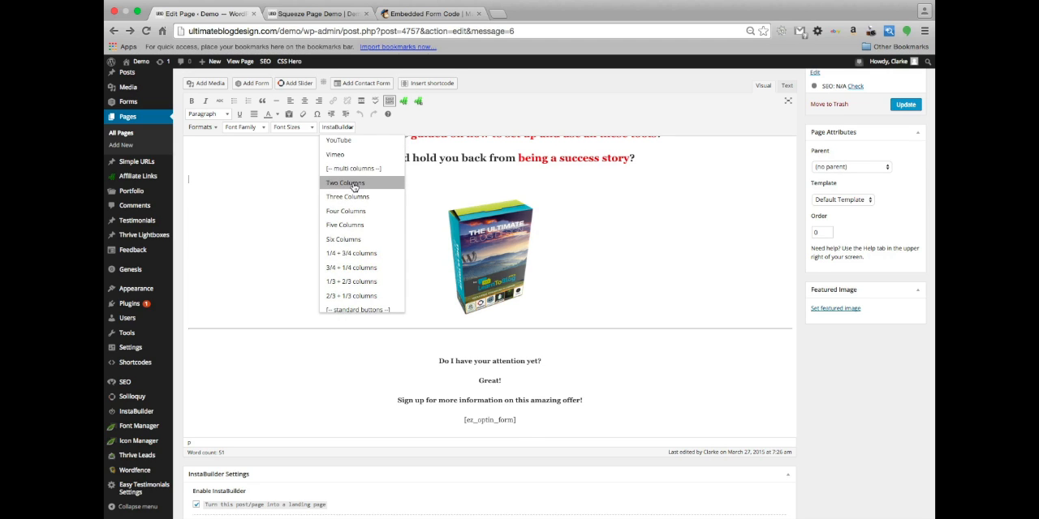
click(353, 180)
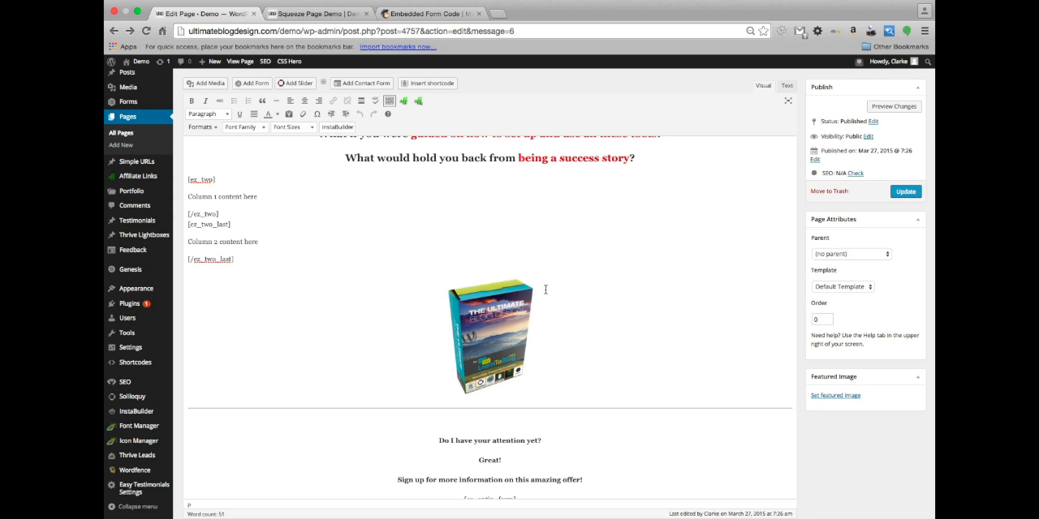
Move the product box image into the first column, replacing its "Column 1 content here" placeholder
click(515, 331)
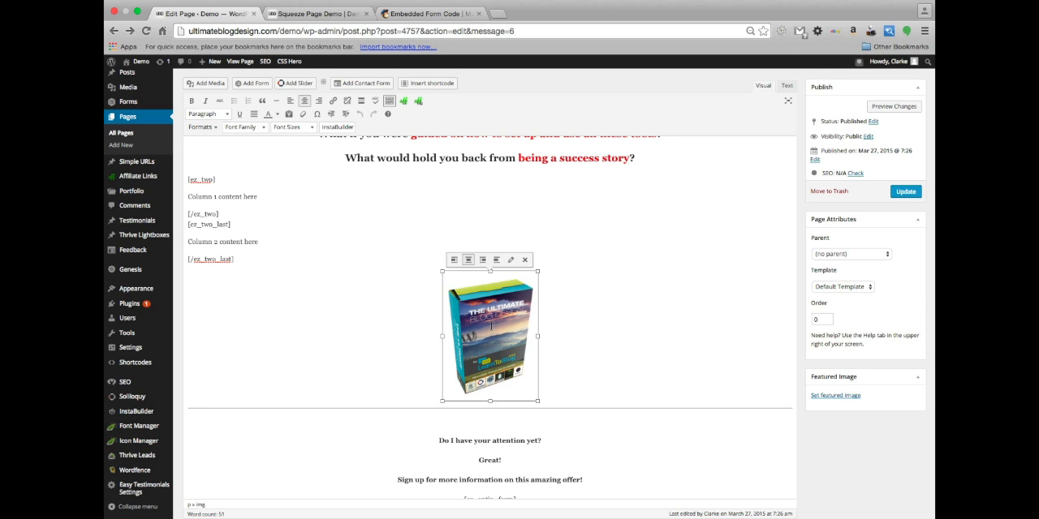
key(Delete)
drag(261, 195, 176, 197)
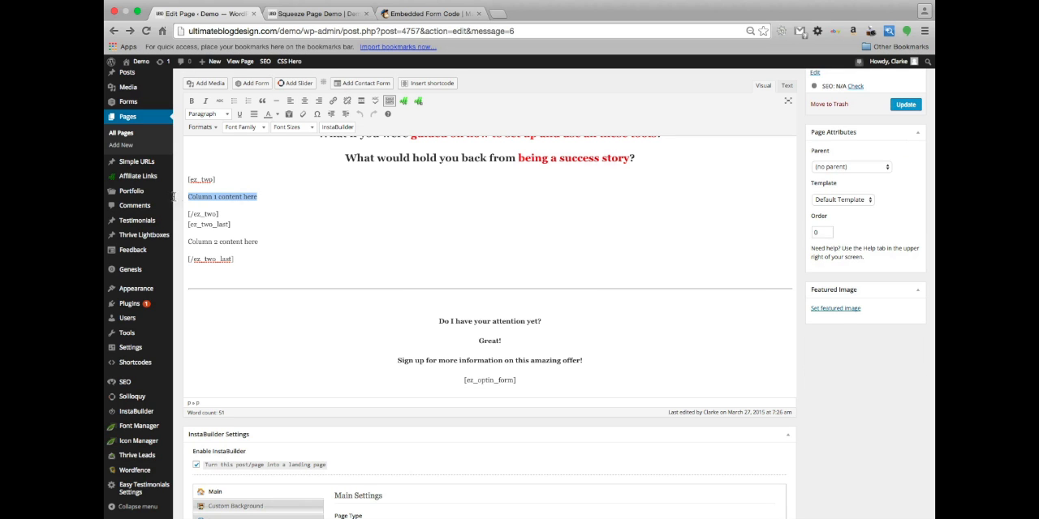
key(ctrl+v)
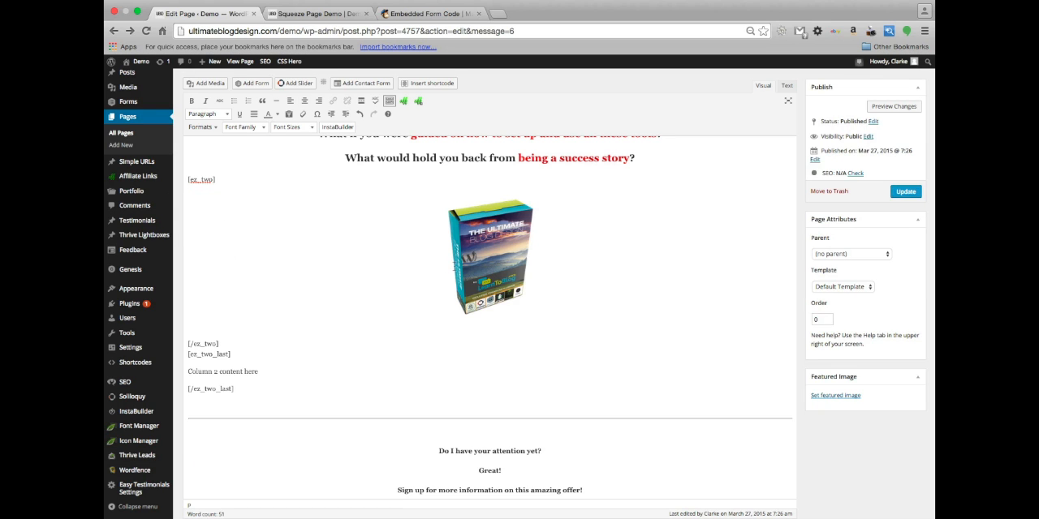
Move the sign-up text and [ez_optin_form] shortcode into the second column, replacing its placeholder, and delete the horizontal line below the columns
scroll(416, 292, down, 4)
scroll(416, 293, down, 1)
drag(526, 321, 423, 252)
key(super+c)
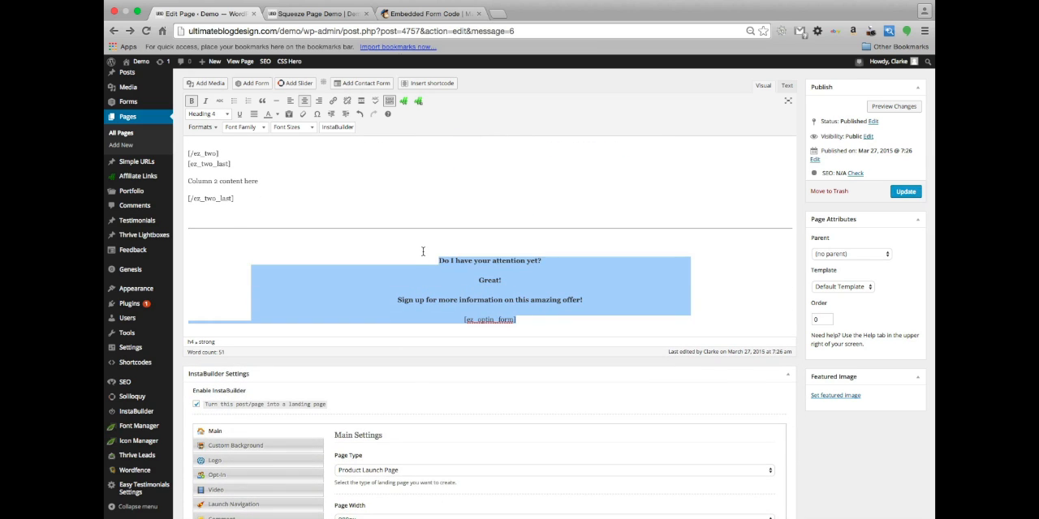
key(BackSpace)
scroll(313, 174, up, 1)
drag(266, 230, 181, 227)
click(181, 227)
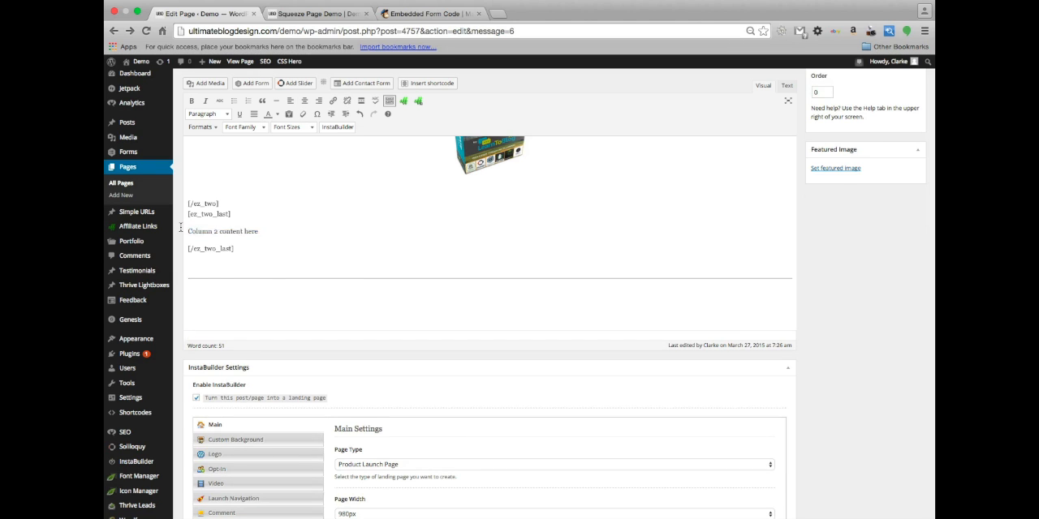
key(super+v)
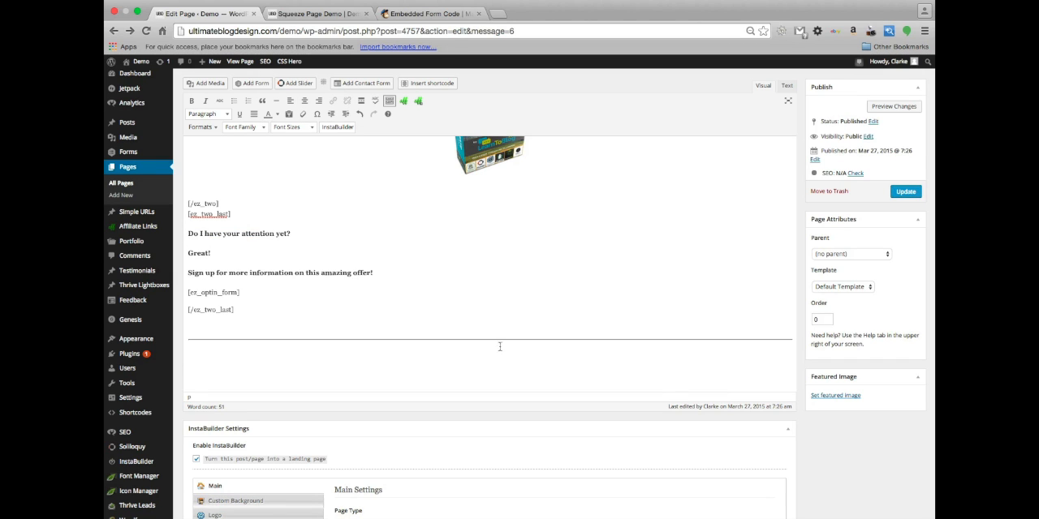
click(499, 342)
key(BackSpace)
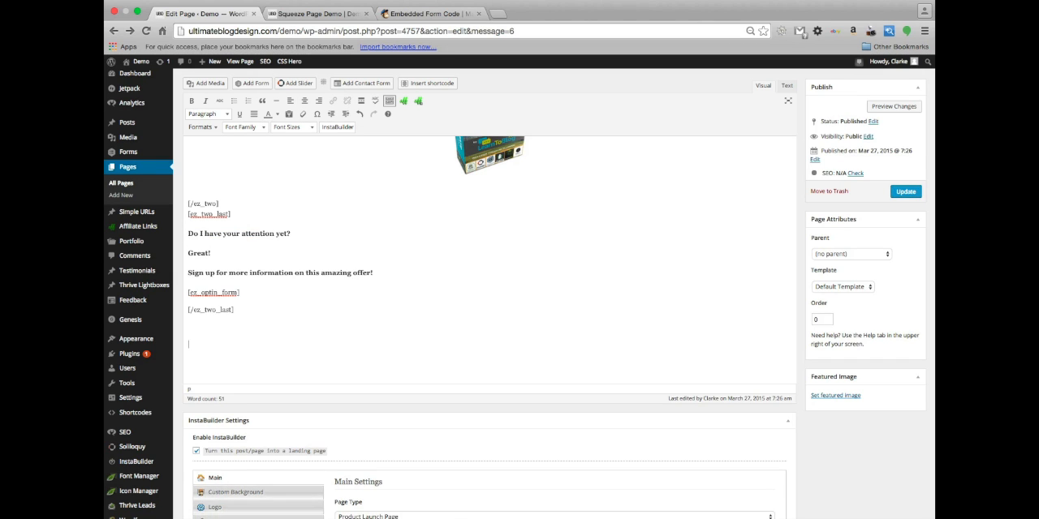
Update the page, accept the proofreading notice, and view the live page in a new browser tab
scroll(615, 260, up, 5)
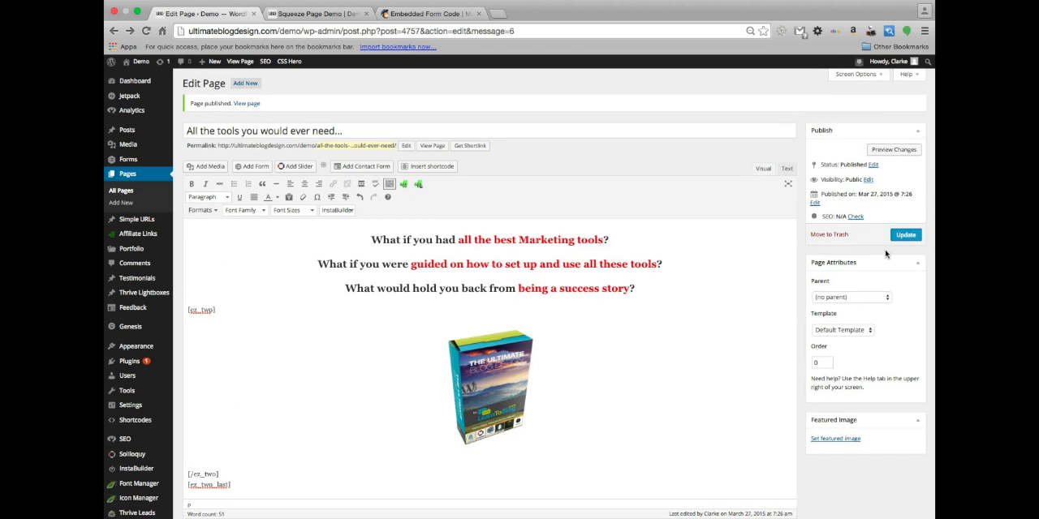
click(905, 235)
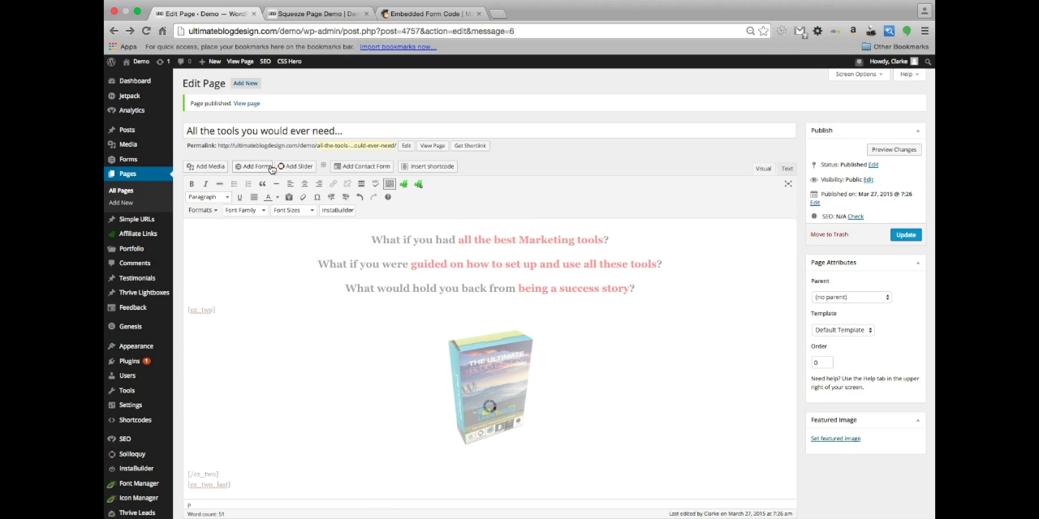
click(434, 150)
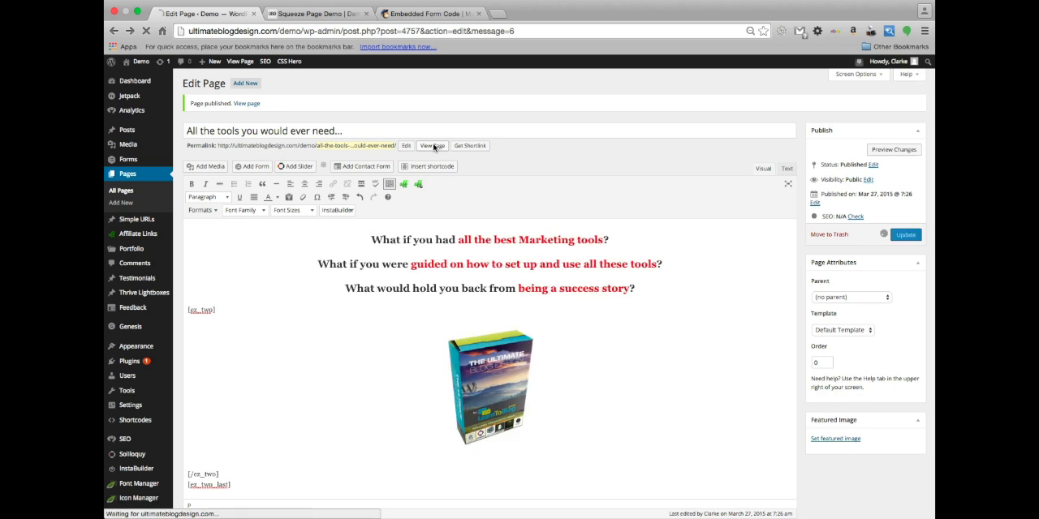
click(568, 291)
click(432, 150)
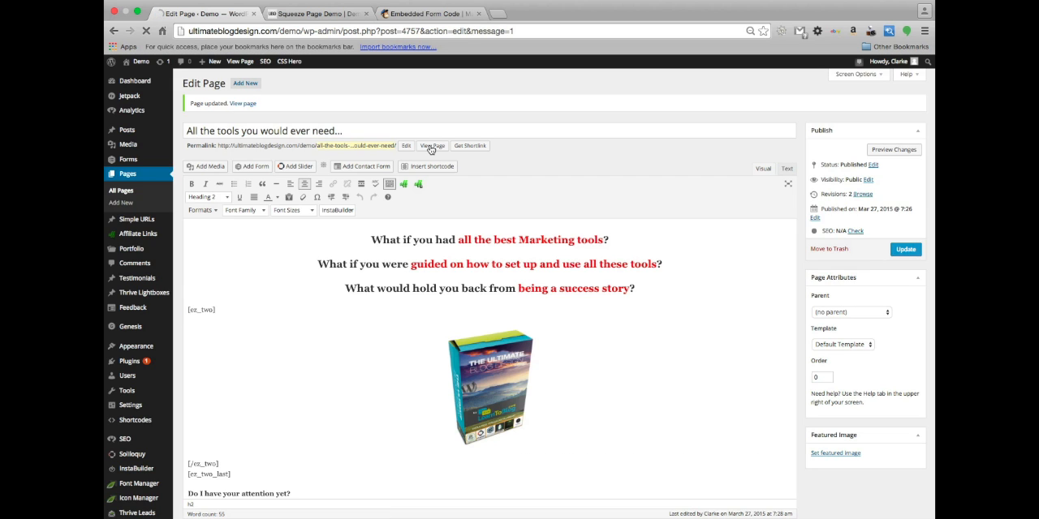
super+click(430, 146)
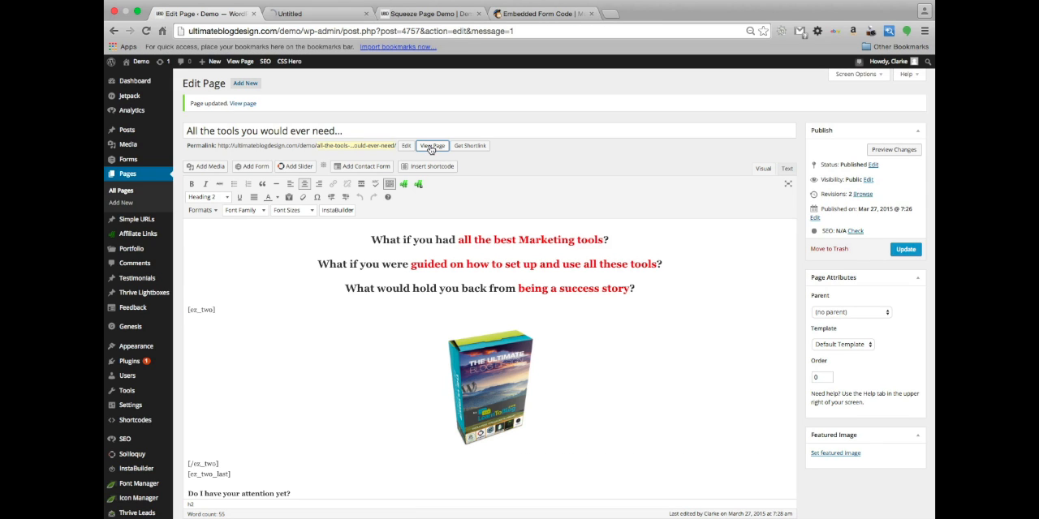
click(308, 12)
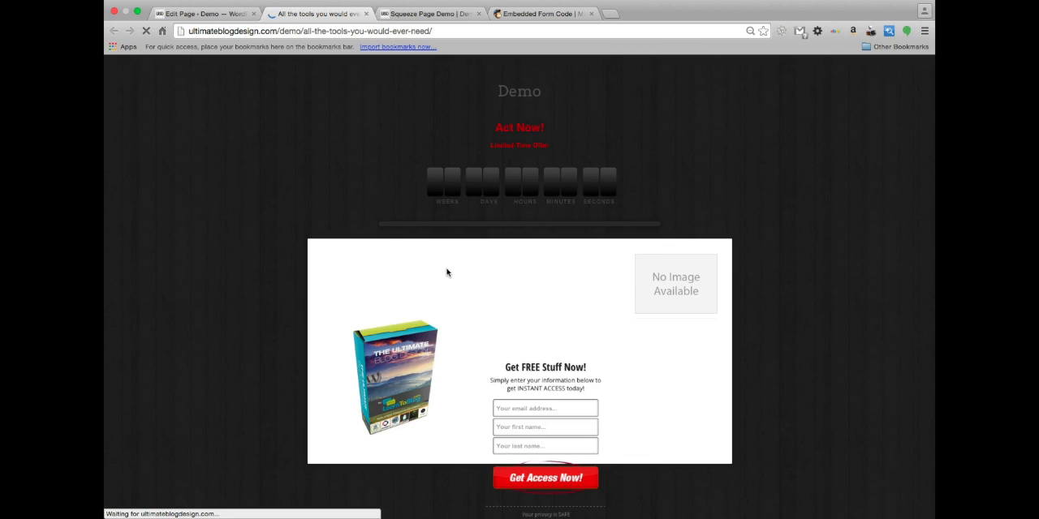
Review the two-column layout on the live page, then return to the page editor's second-column content
scroll(642, 349, down, 2)
scroll(642, 349, down, 1)
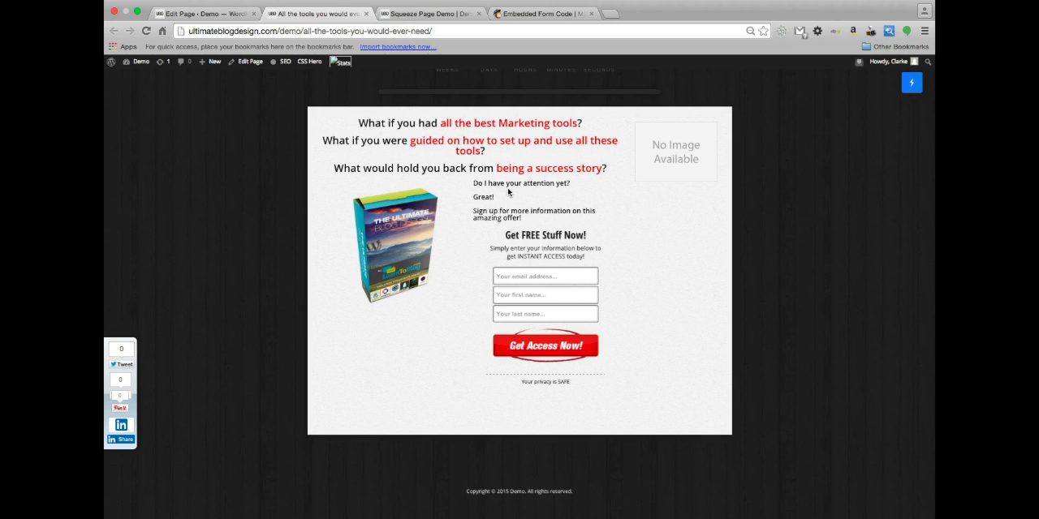
click(193, 14)
scroll(499, 244, down, 5)
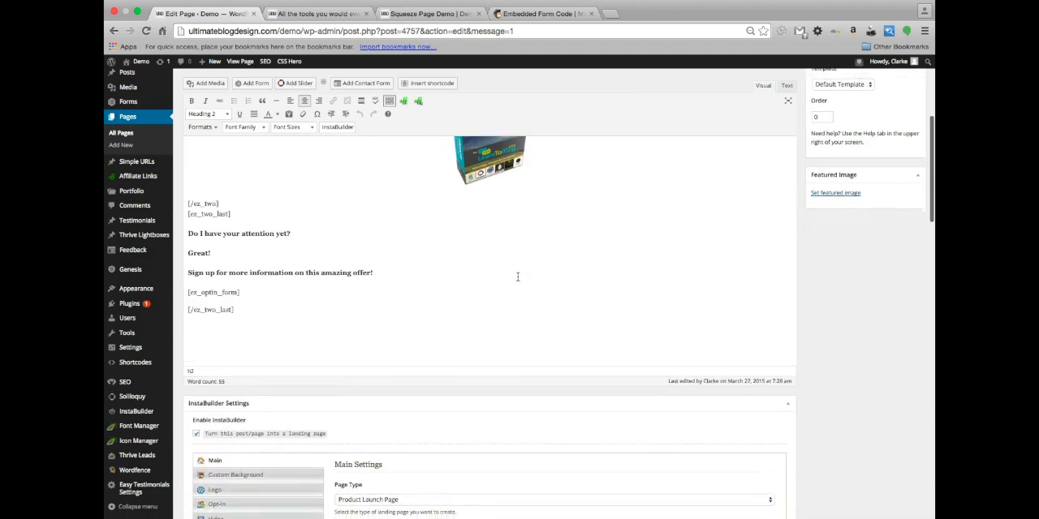
scroll(517, 276, down, 10)
scroll(517, 278, up, 10)
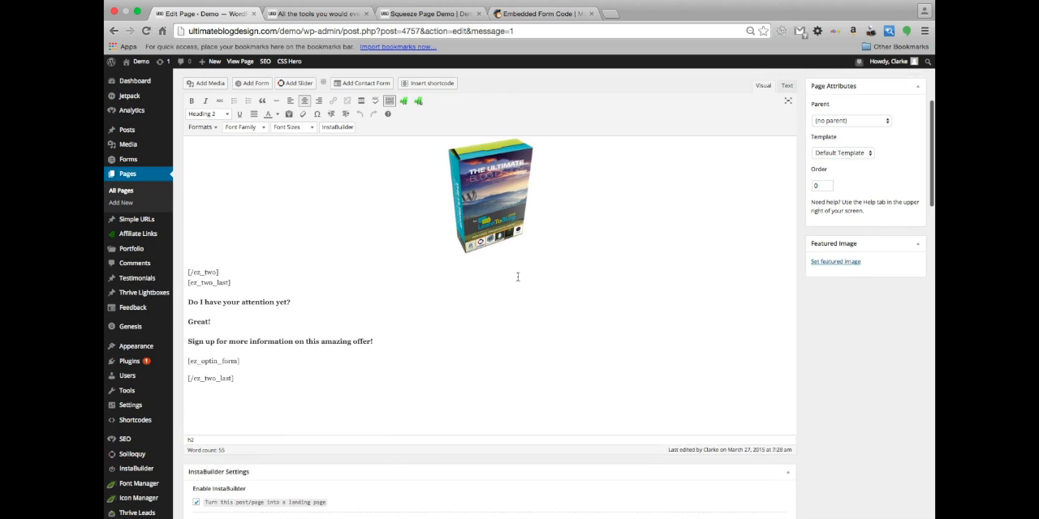
scroll(517, 276, up, 1)
drag(383, 355, 184, 305)
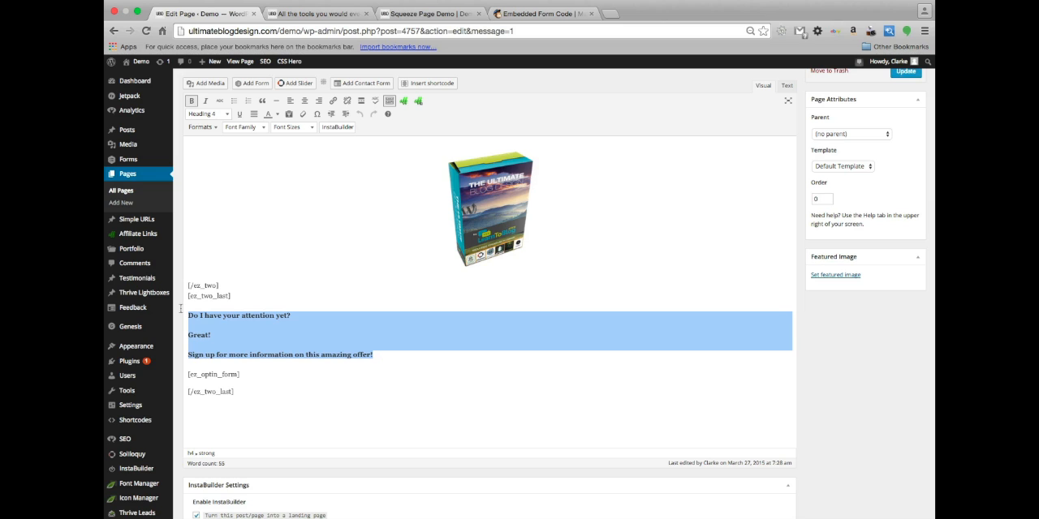
key(BackSpace)
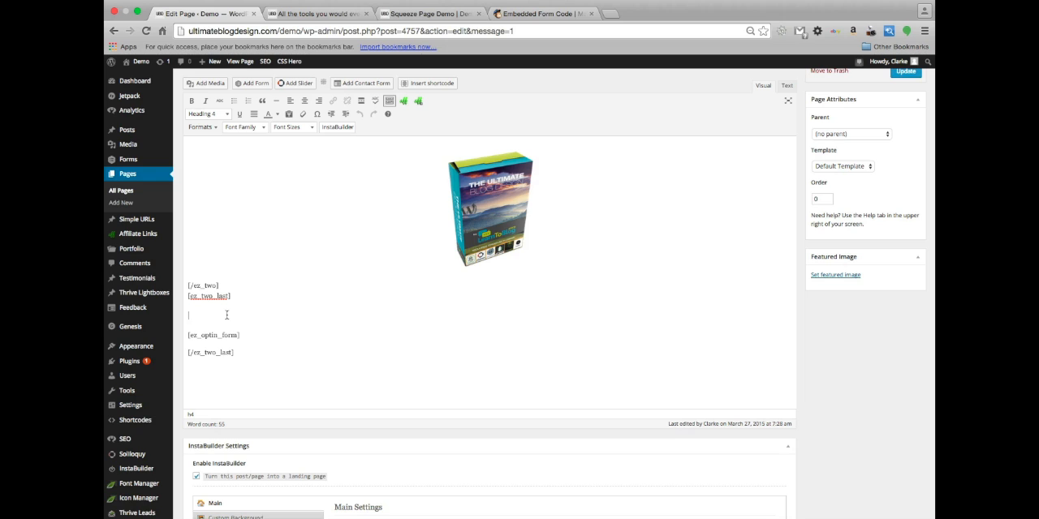
key(super+z)
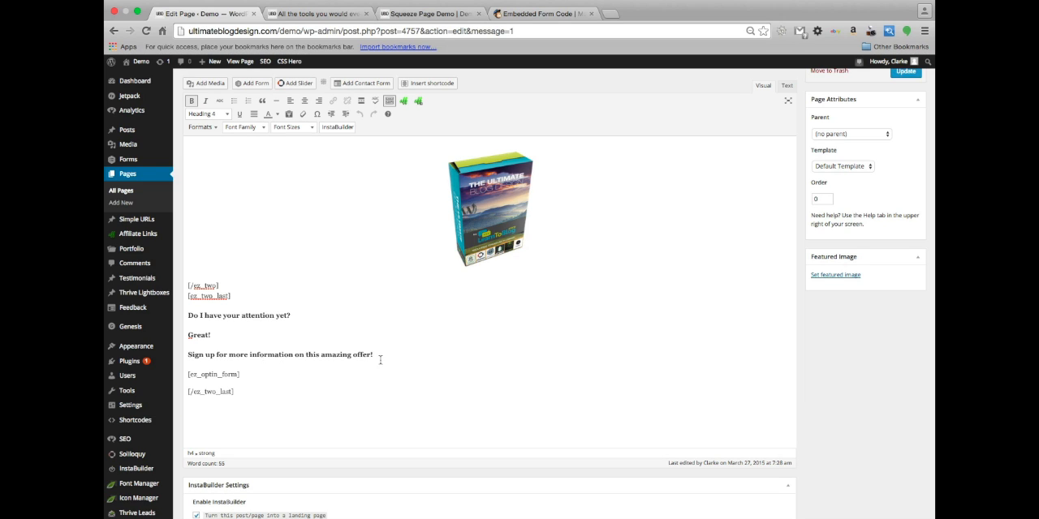
Cut the three sign-up lines above [ez_optin_form], remove the leftover empty line, and format the shortcode as Paragraph
drag(376, 355, 182, 309)
key(super+c)
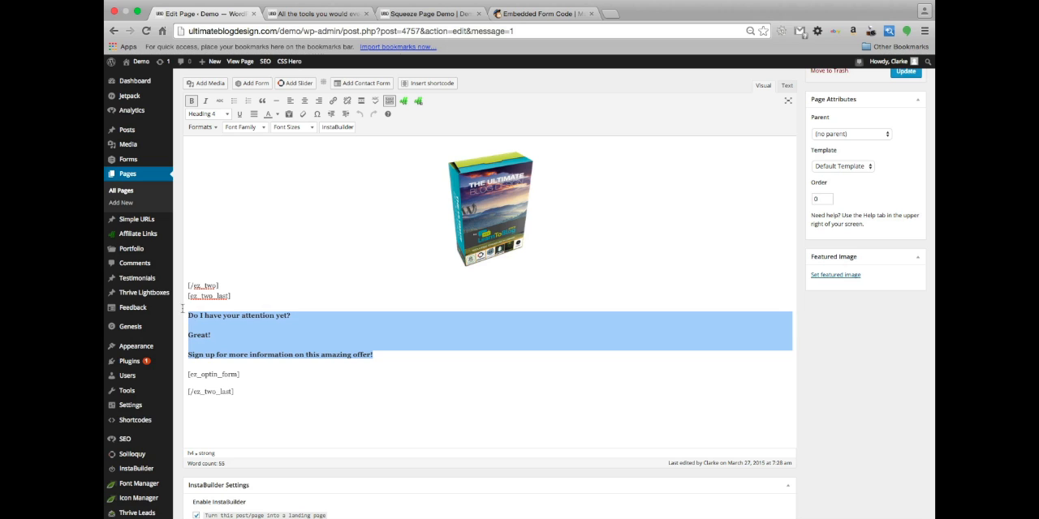
key(BackSpace)
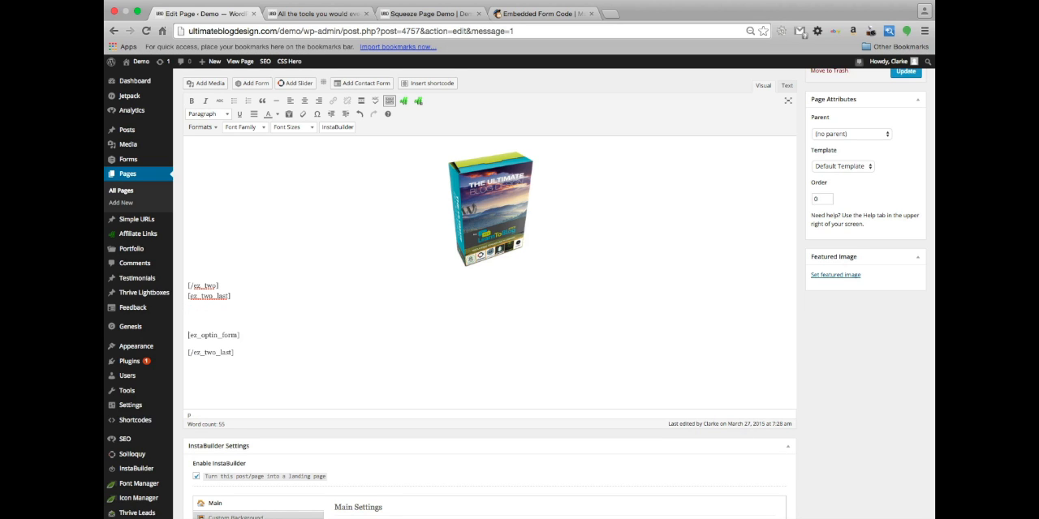
key(Delete)
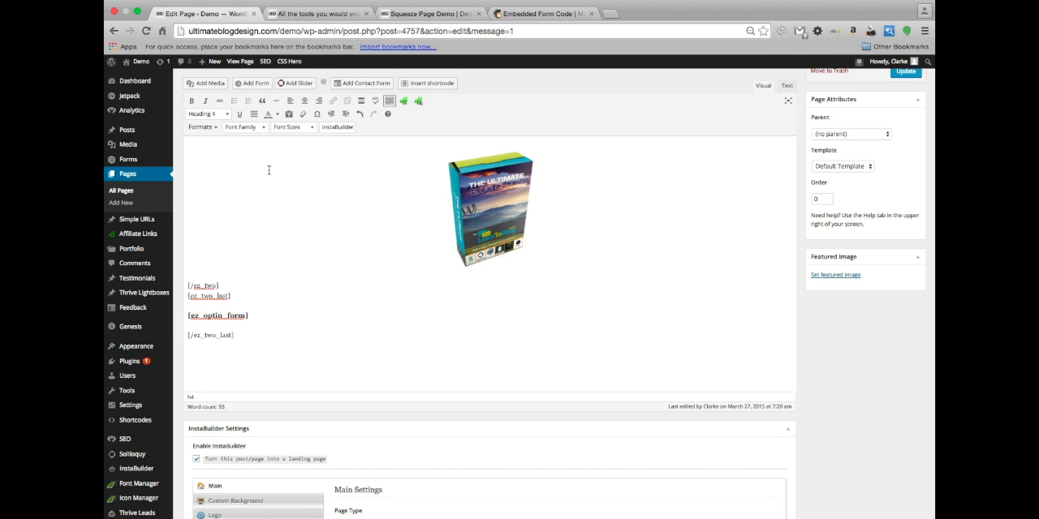
click(221, 115)
click(227, 135)
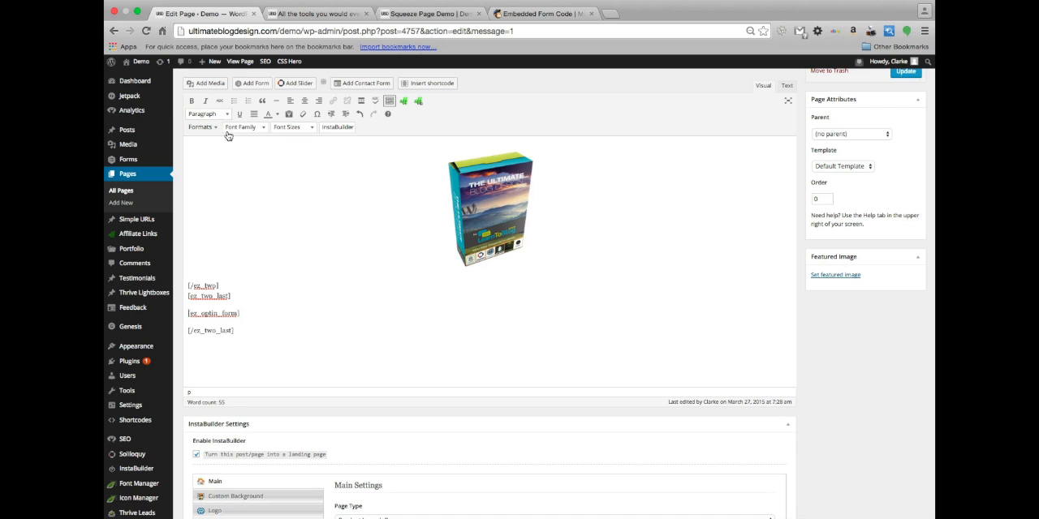
Replace the Opt-In Form Title in the InstaBuilder opt-in settings with the cut sign-up text
scroll(446, 397, down, 5)
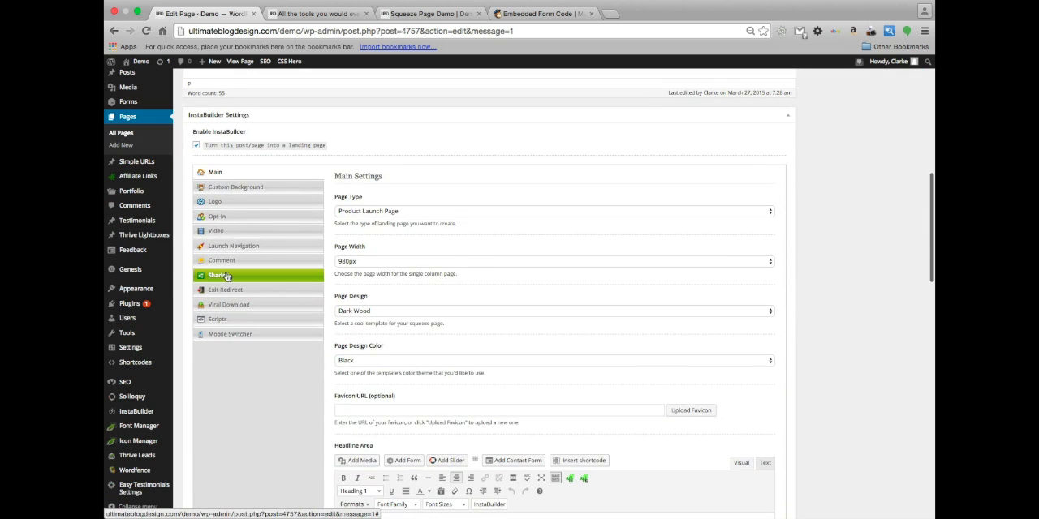
click(228, 218)
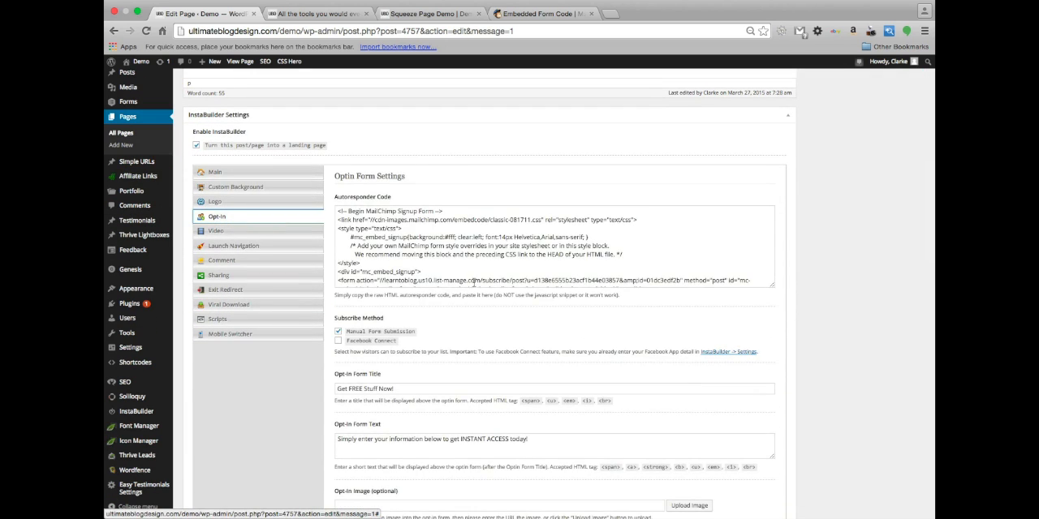
scroll(469, 280, down, 3)
scroll(467, 359, down, 3)
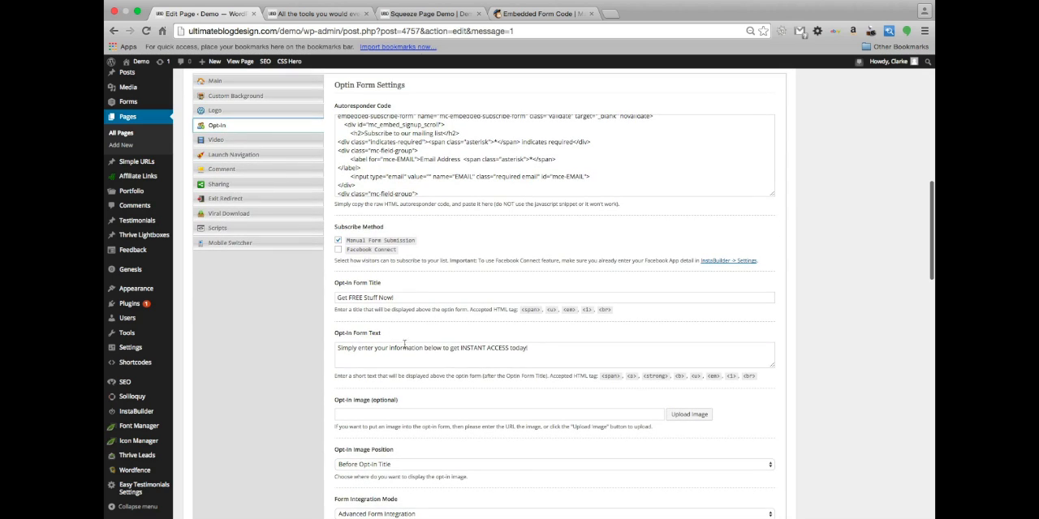
triple_click(396, 298)
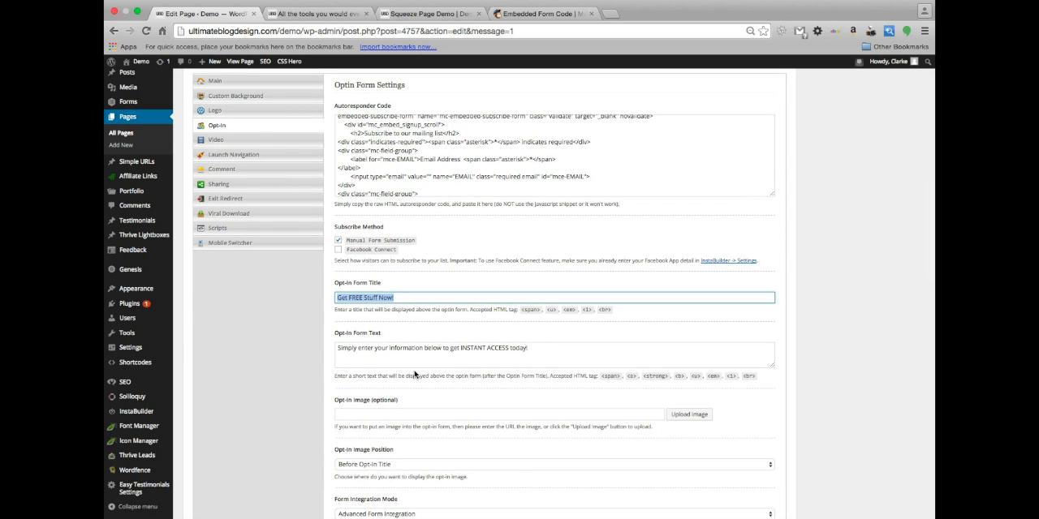
key(super+v)
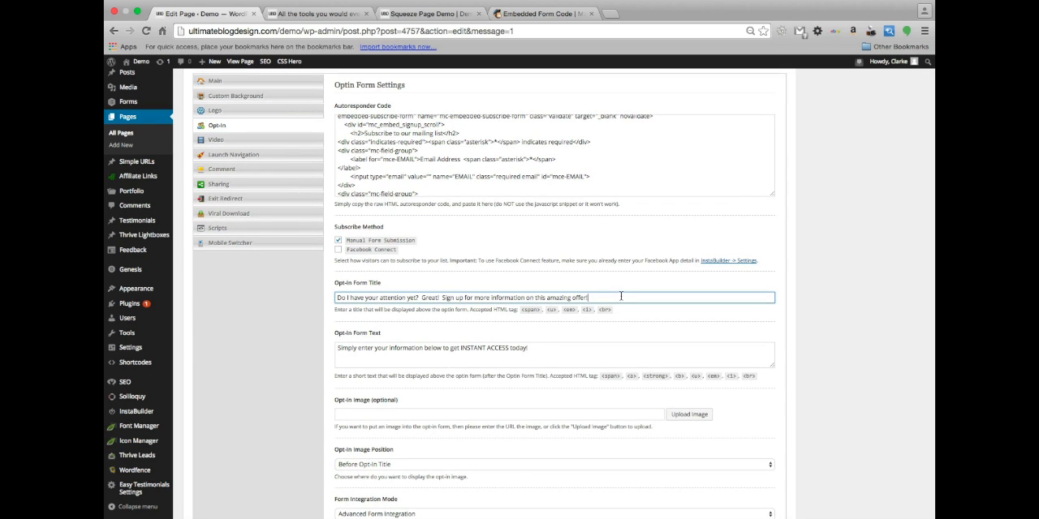
Move "Great! Sign up for more information on this amazing offer!" from the Opt-In Form Title into Opt-In Form Text, replacing its existing text
drag(613, 295, 420, 298)
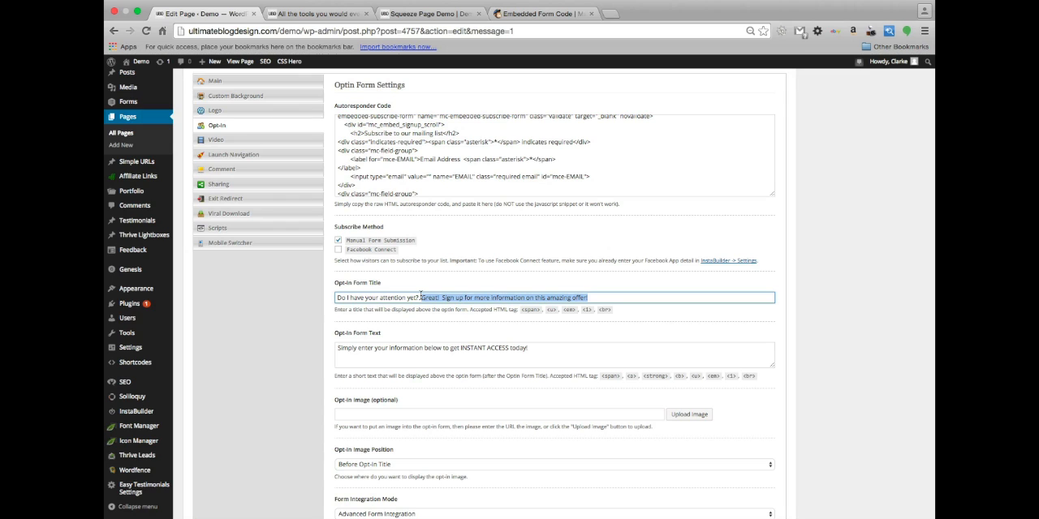
key(super+x)
triple_click(401, 349)
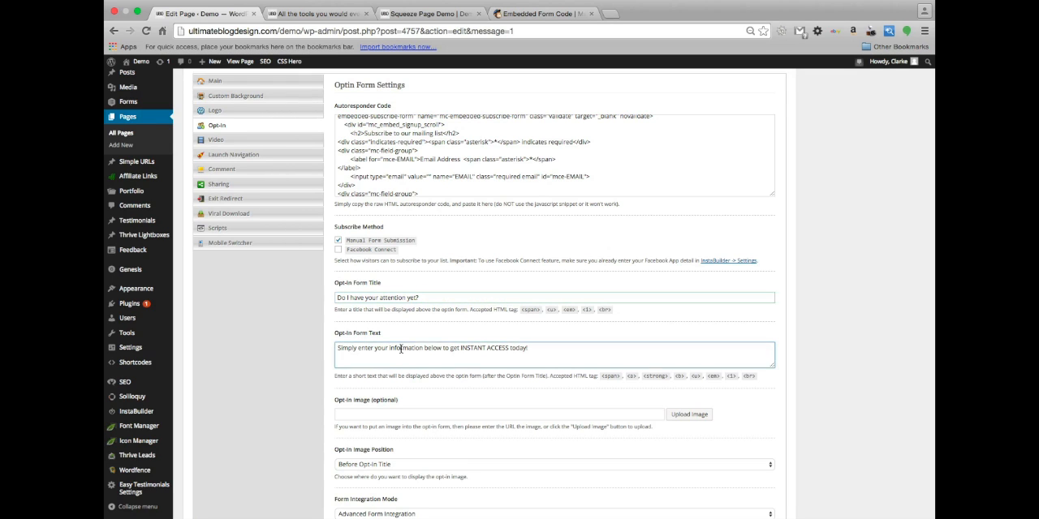
key(super+v)
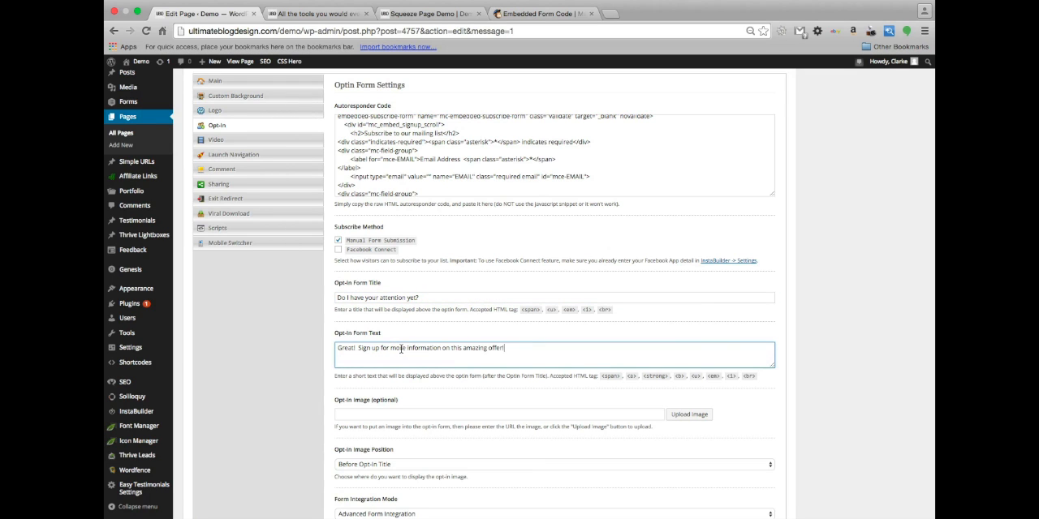
Look over the remaining opt-in form settings and update the page
scroll(387, 361, down, 2)
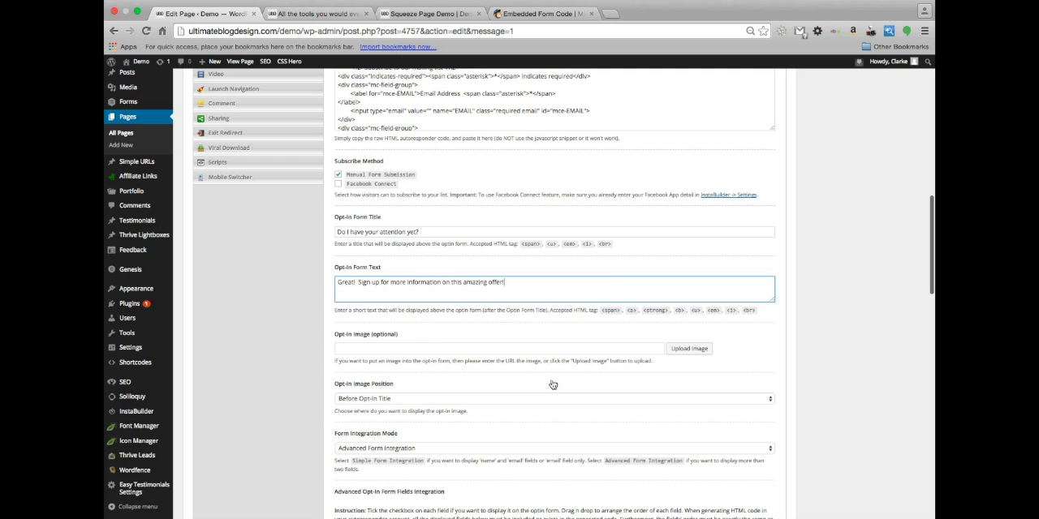
scroll(539, 382, down, 2)
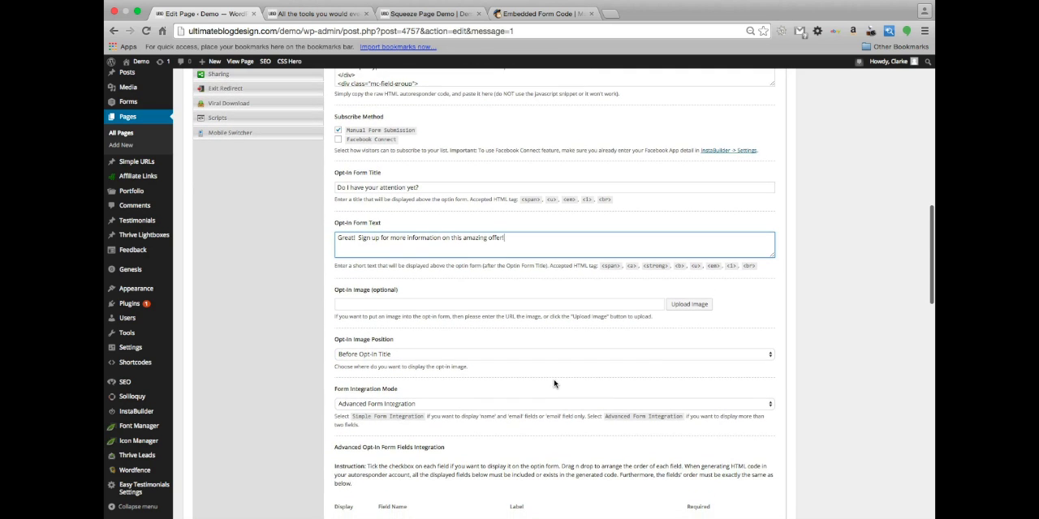
scroll(554, 384, down, 4)
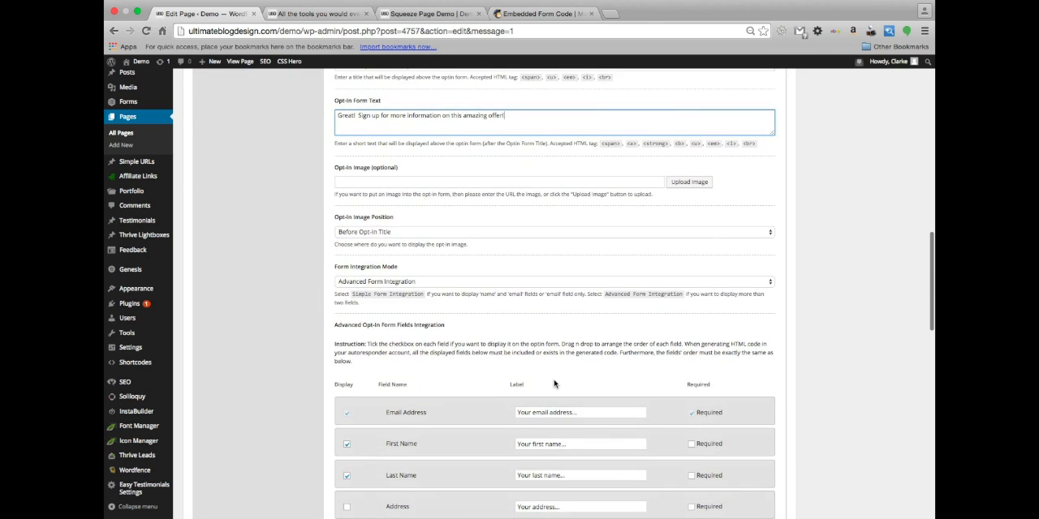
scroll(554, 384, down, 11)
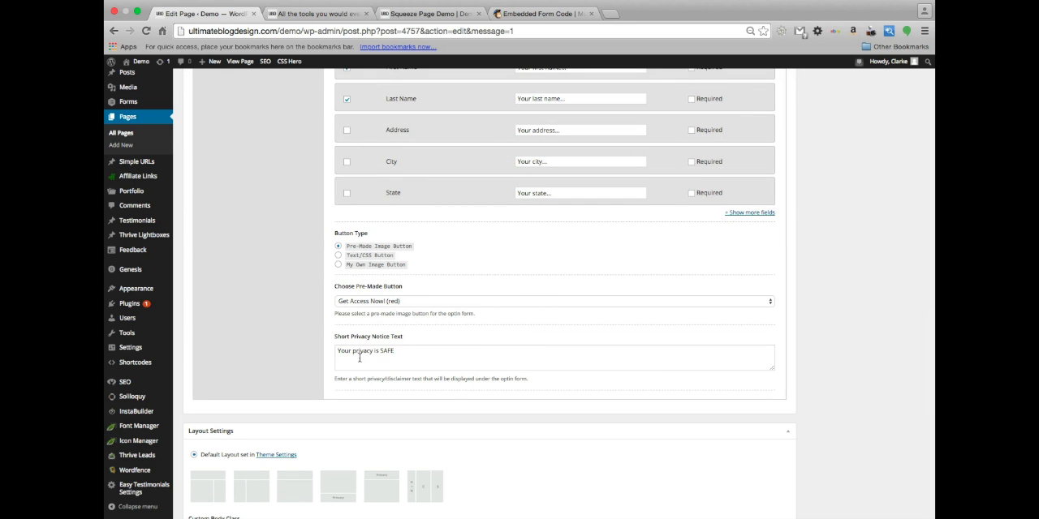
scroll(407, 361, up, 20)
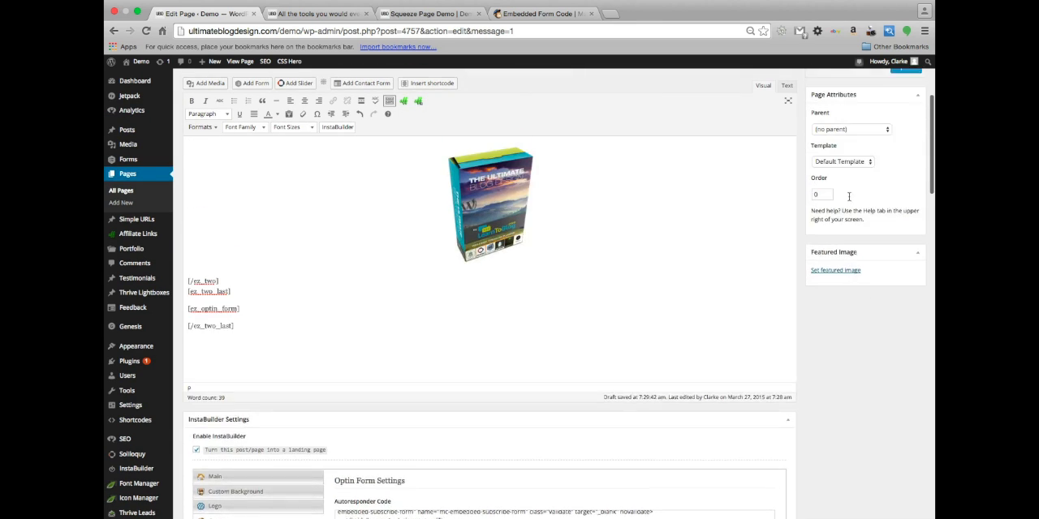
click(905, 249)
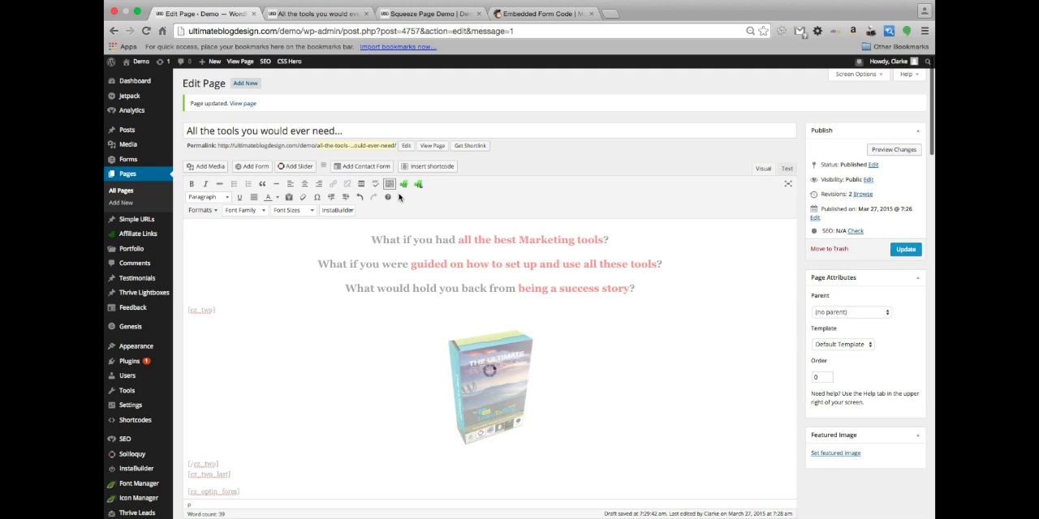
Reload the live page, accepting the reload confirmation, and review the revised opt-in form
click(308, 13)
key(super+r)
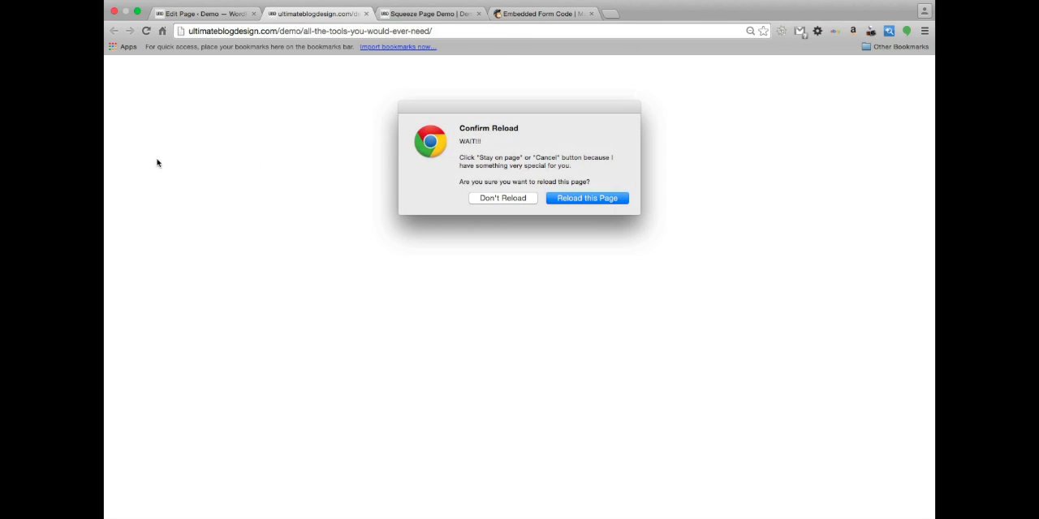
click(587, 199)
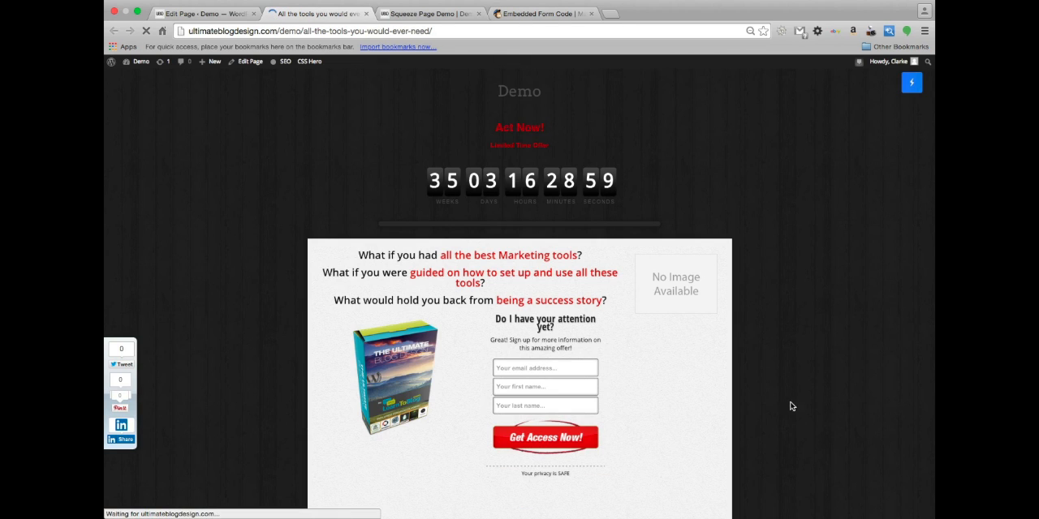
scroll(735, 387, down, 3)
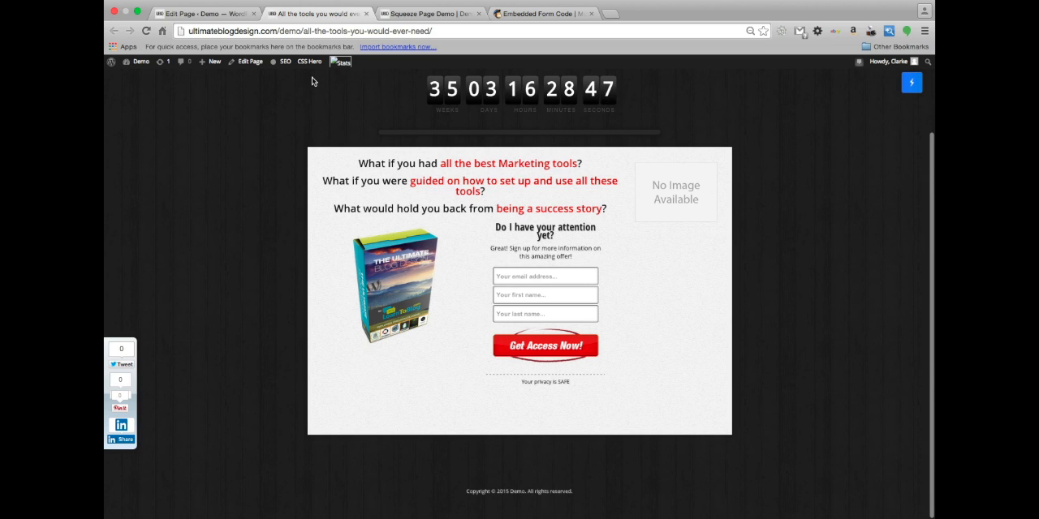
Add a blank line between the third headline and [ez_two] in the page editor, then update the page and accept the proofreading notice
click(200, 9)
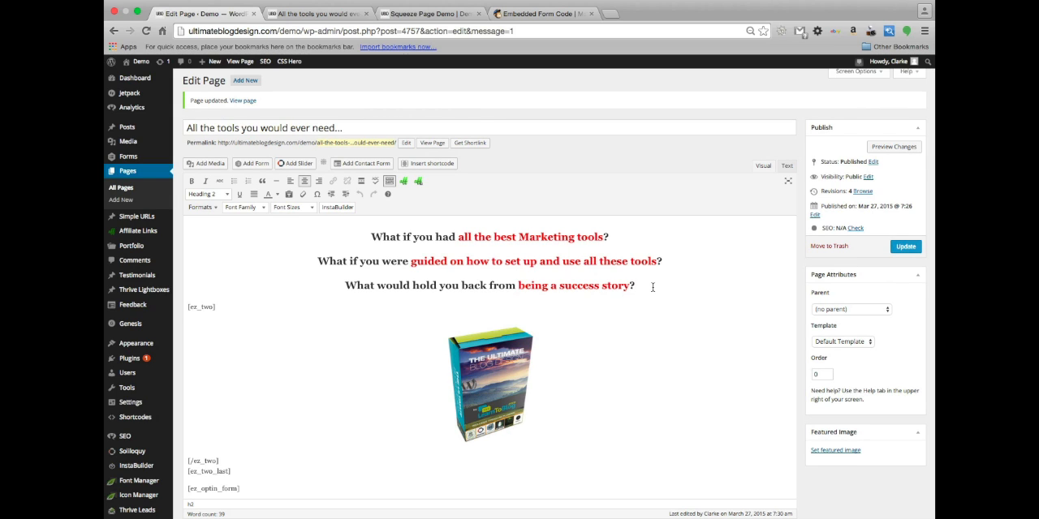
key(Return)
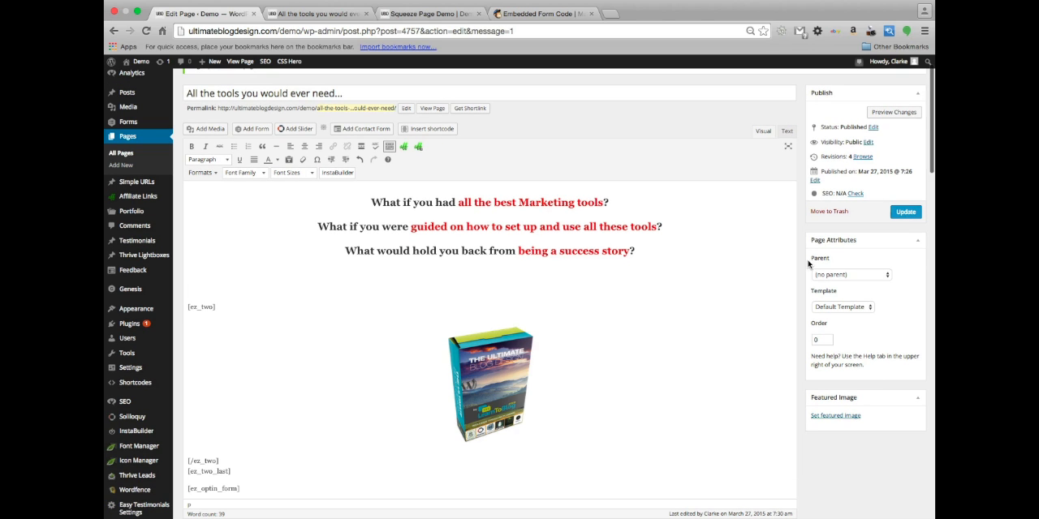
click(905, 212)
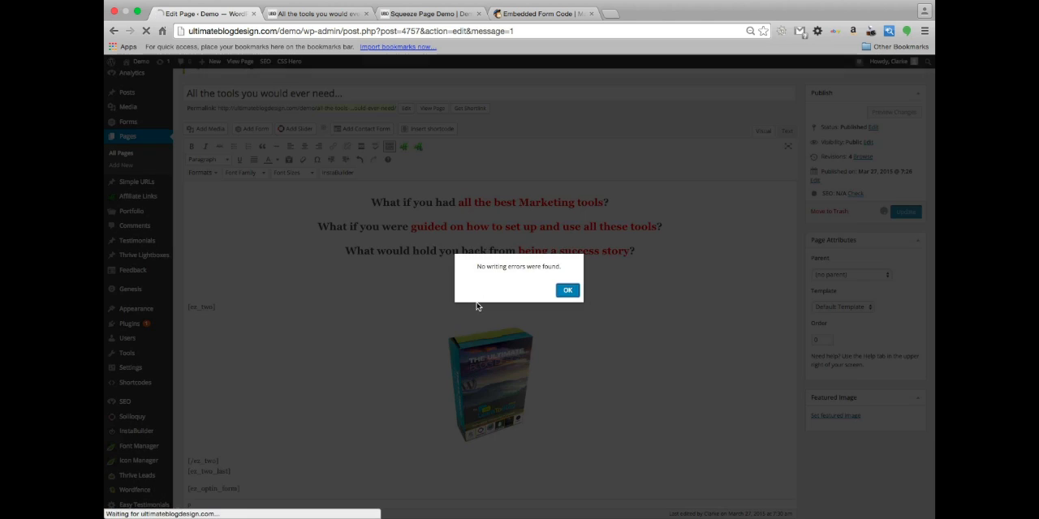
click(567, 291)
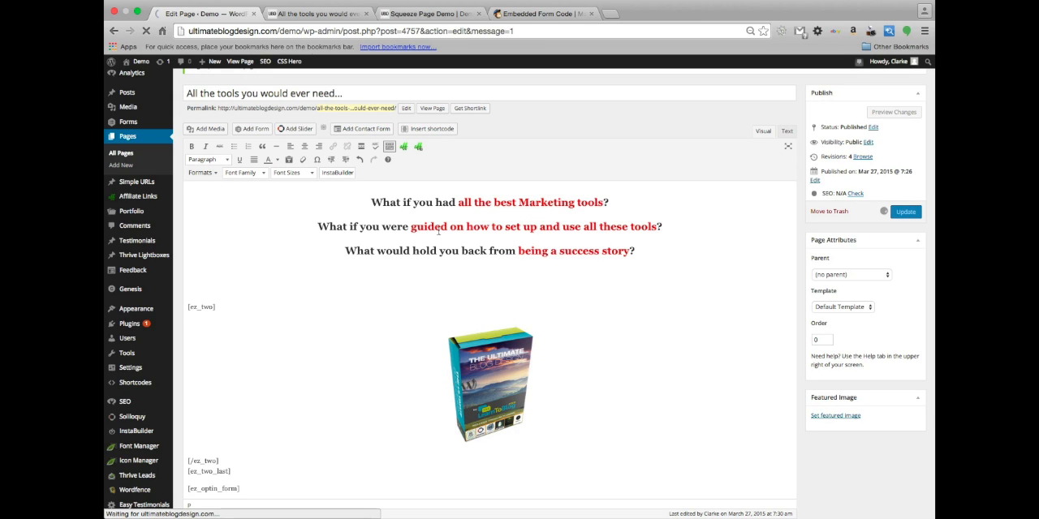
Move "guided on how to set up and use all these tools" from the second headline into the first, joined after "tools" with "and were"
click(520, 219)
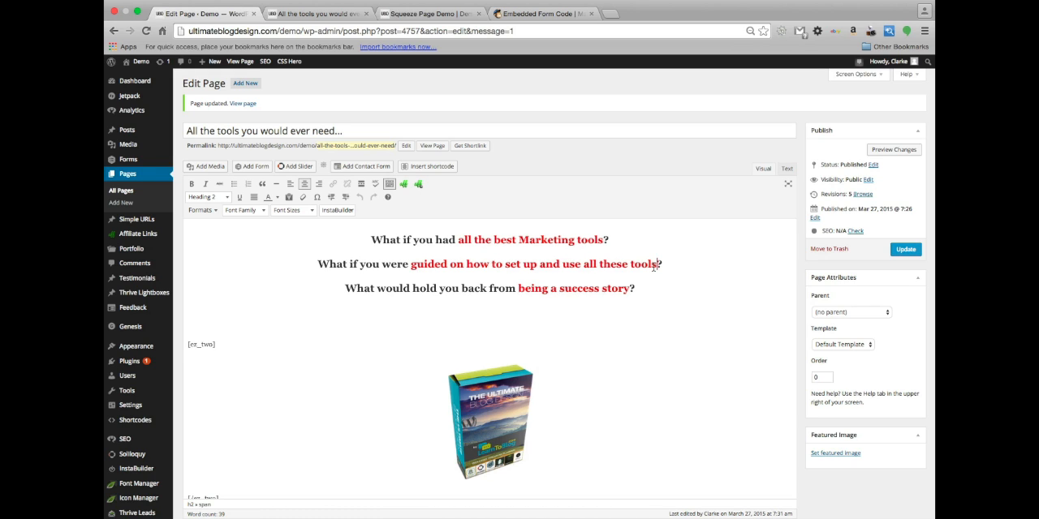
drag(656, 265, 410, 266)
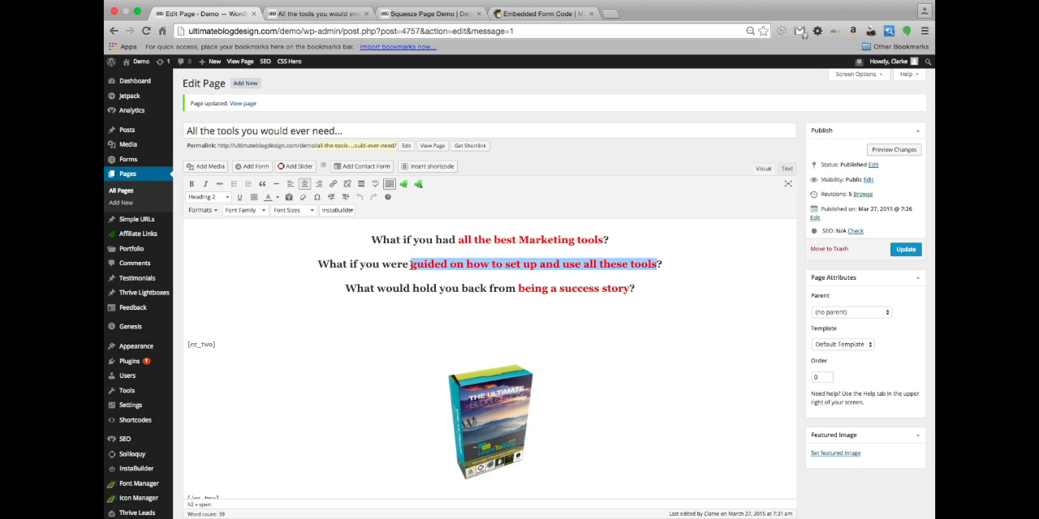
key(BackSpace)
click(605, 240)
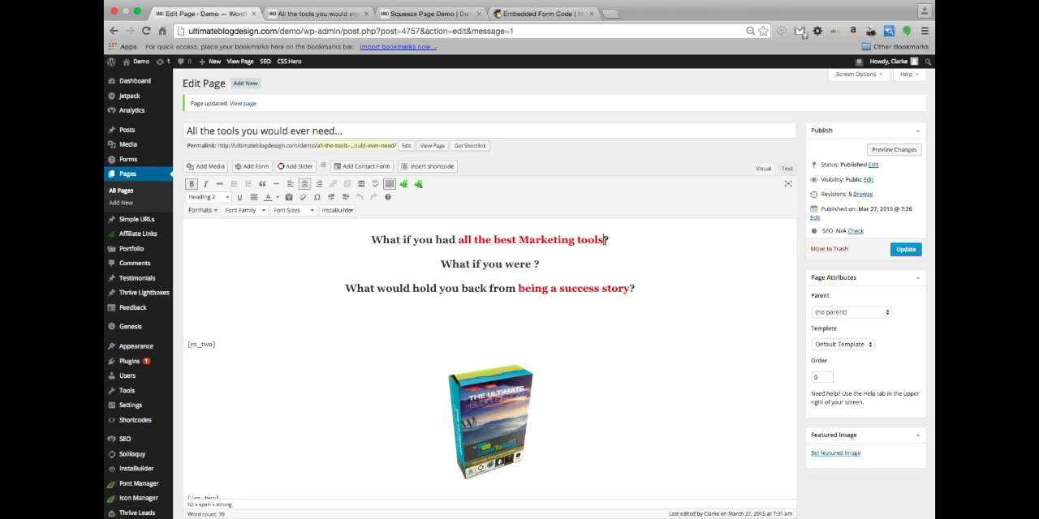
text(and )
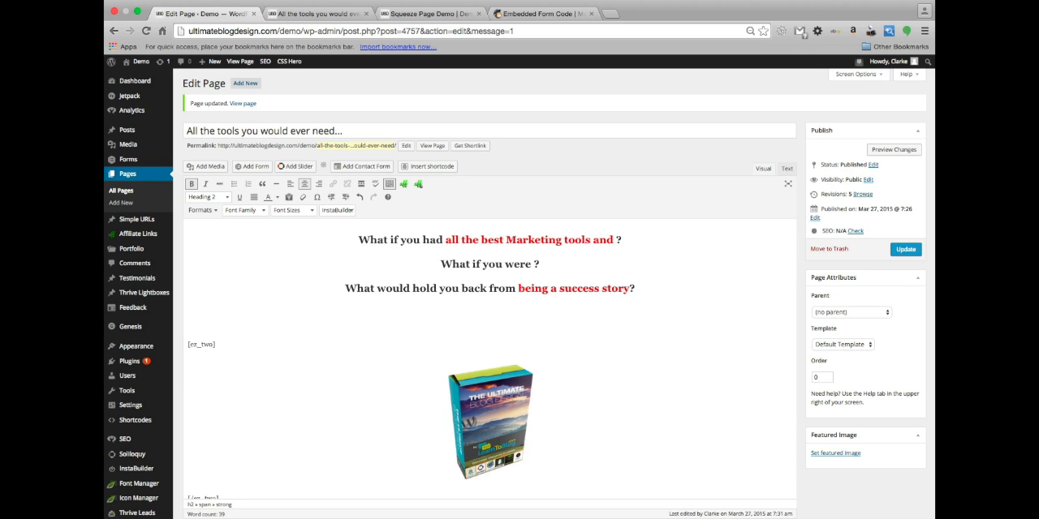
text(were)
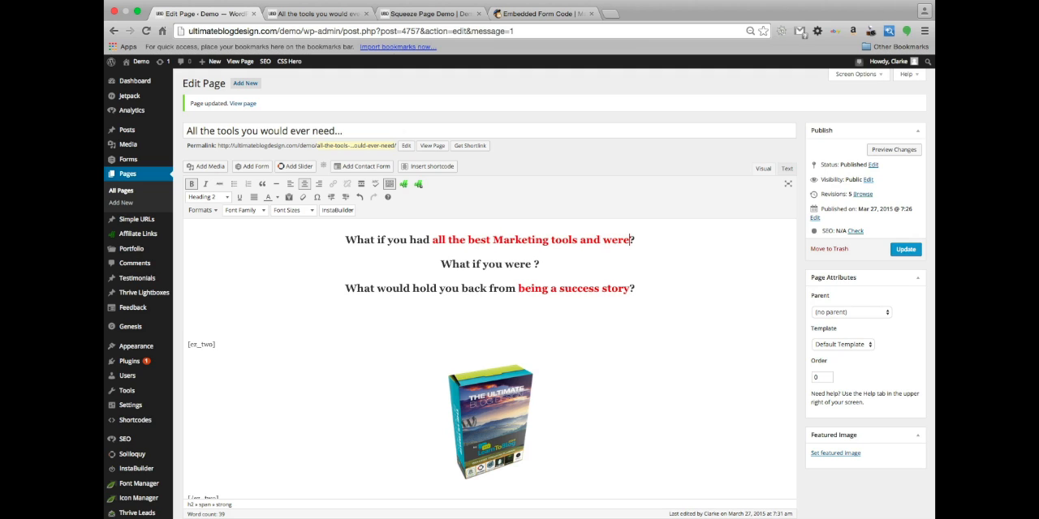
text( guided on how to set up and use all these tools)
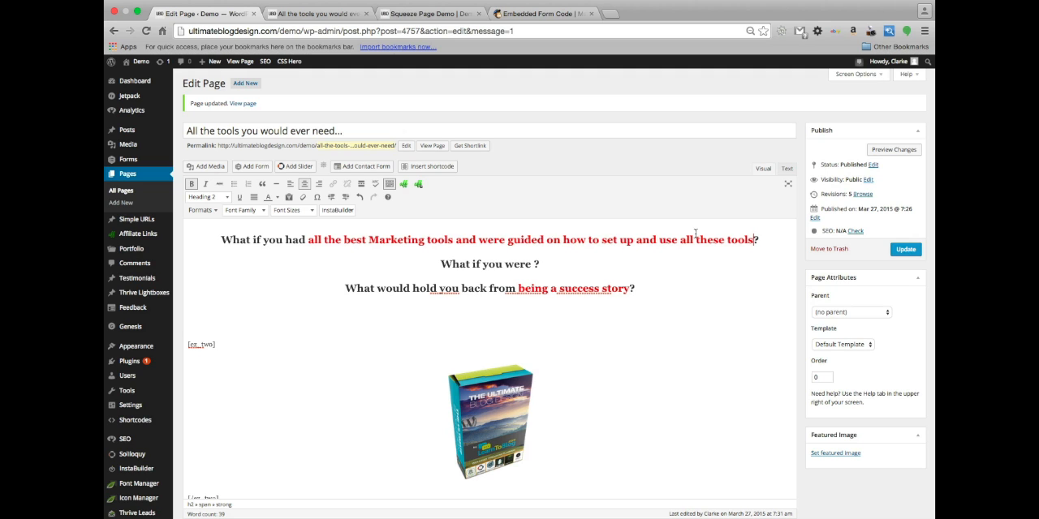
Delete "and use all these tools" from the end of the first headline and capitalise "Best"
drag(753, 241, 631, 242)
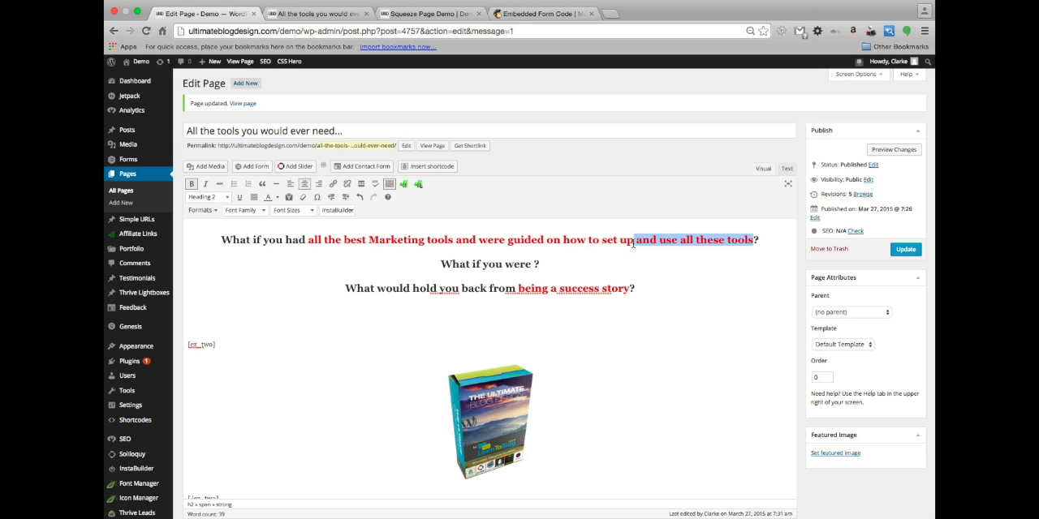
key(BackSpace)
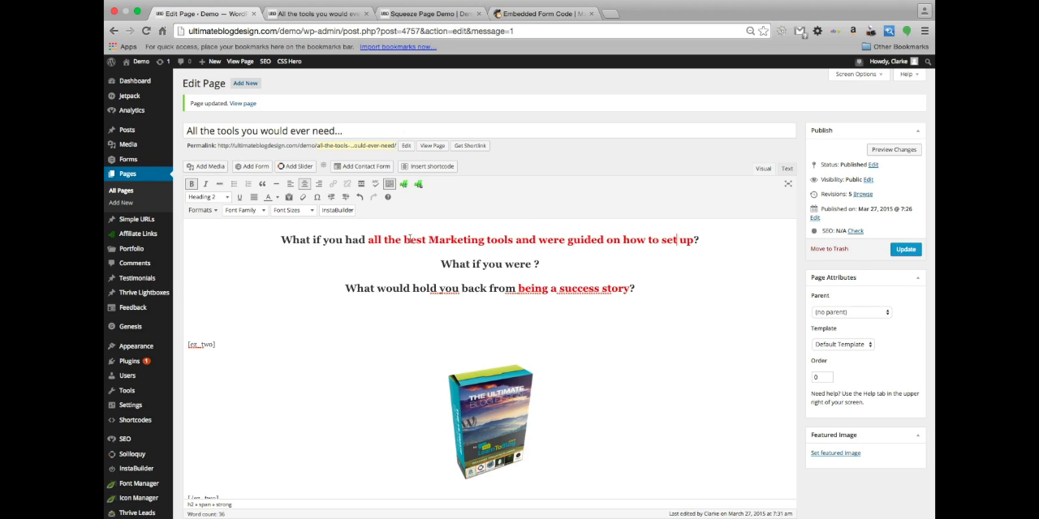
click(409, 240)
key(BackSpace)
text(B)
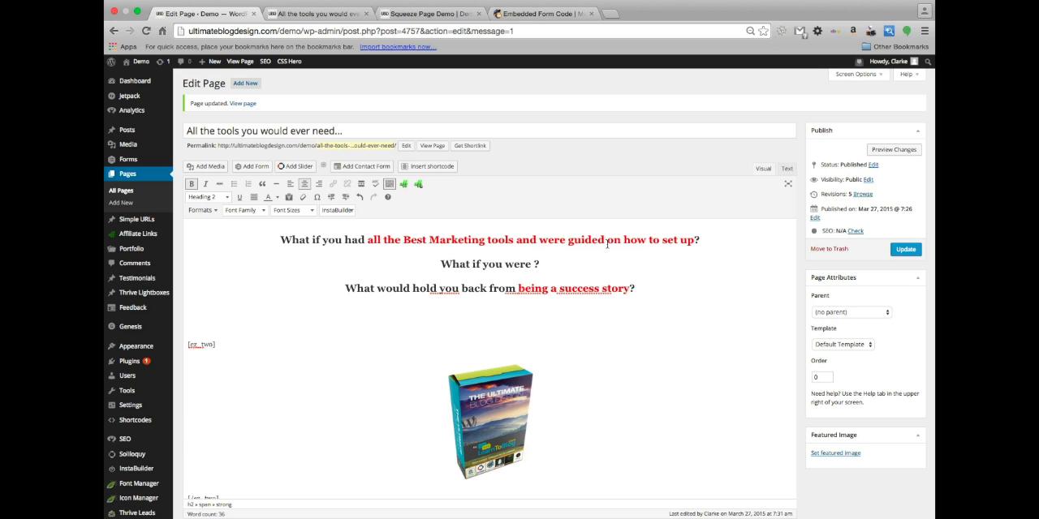
Reword the first headline's text after "Best Marketing tools" to ", were guided to set them up and use them?"
double_click(531, 240)
key(BackSpace)
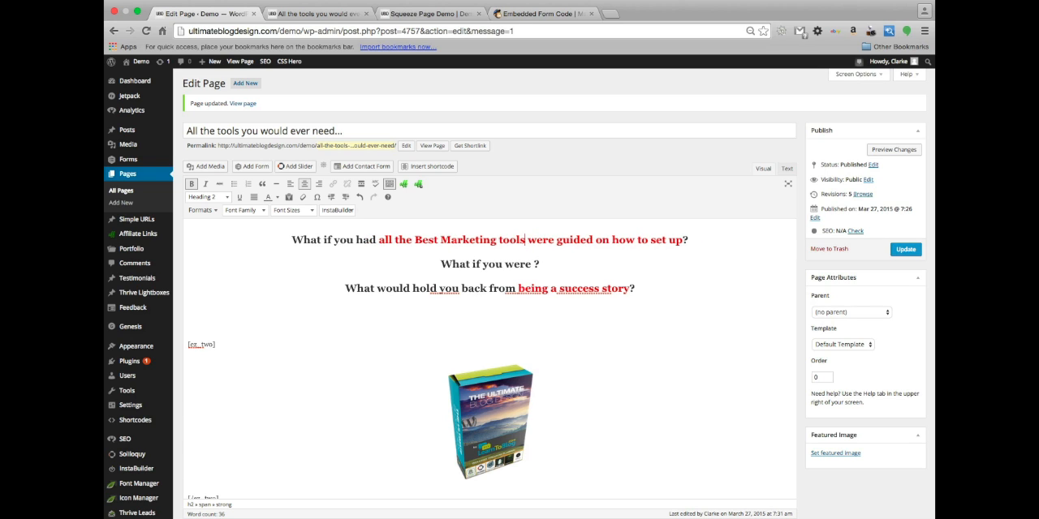
text(,)
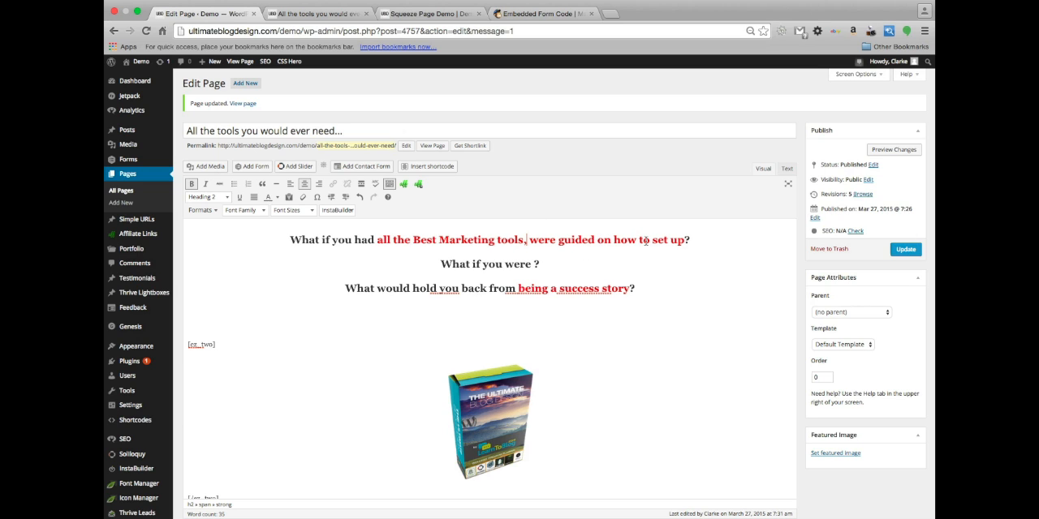
drag(636, 240, 597, 239)
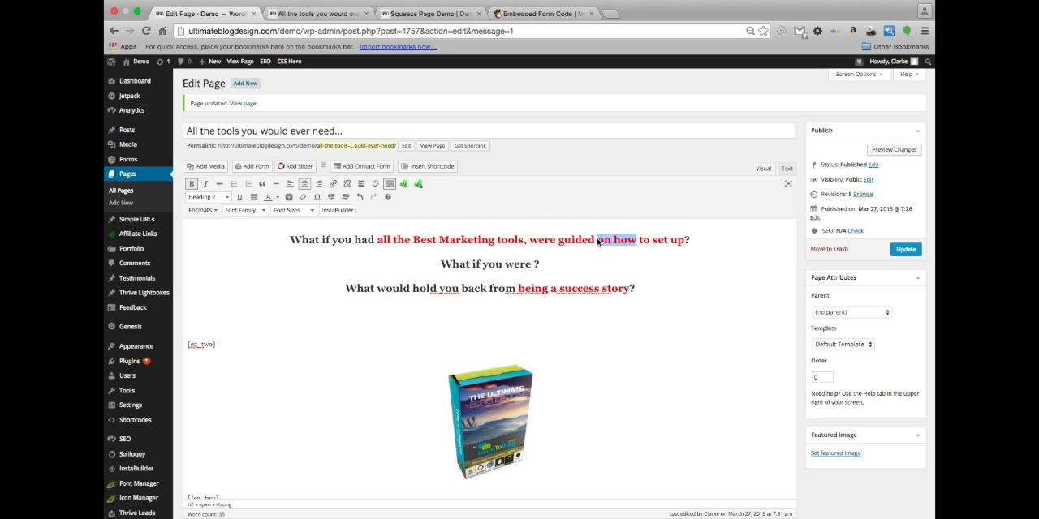
key(BackSpace)
key(BackSpace)
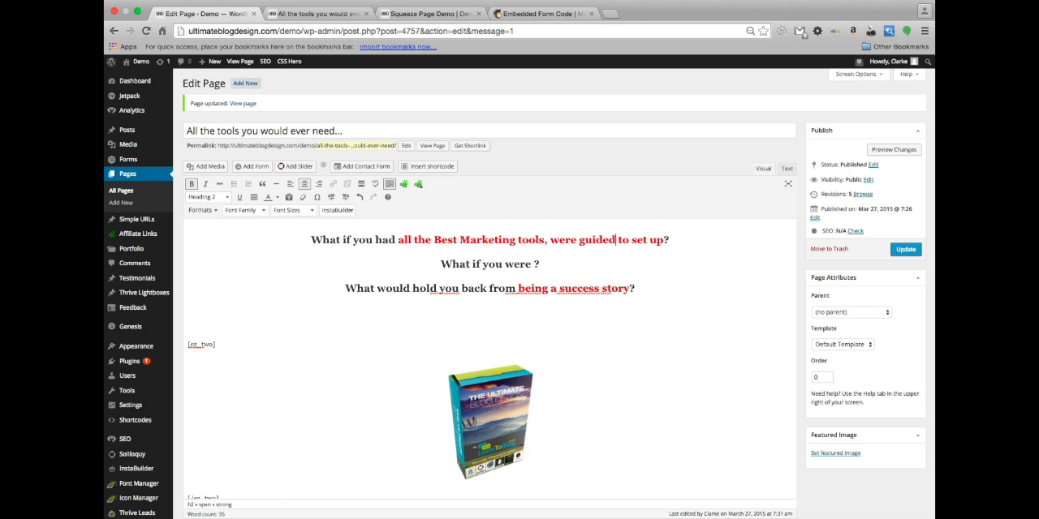
mouse_move(516, 497)
text(them)
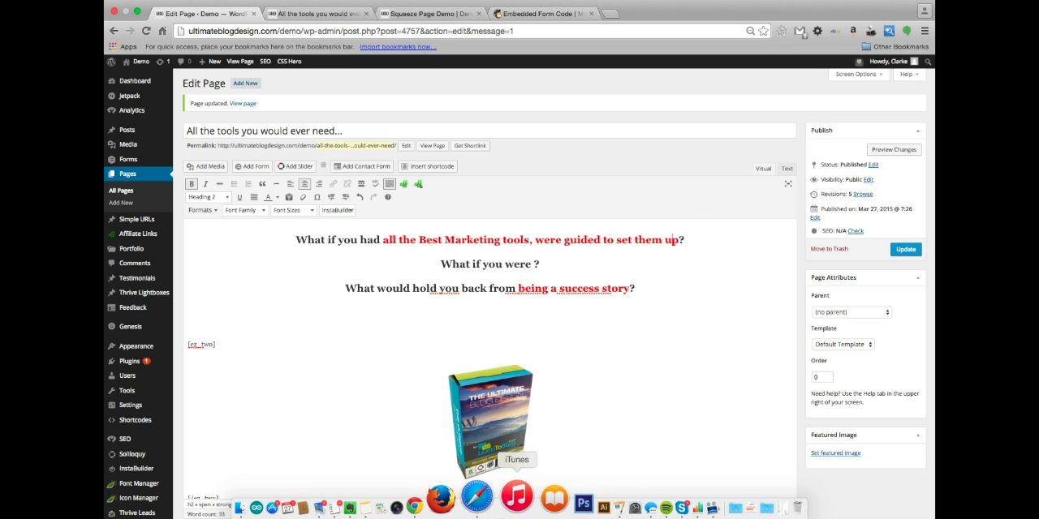
text(  and )
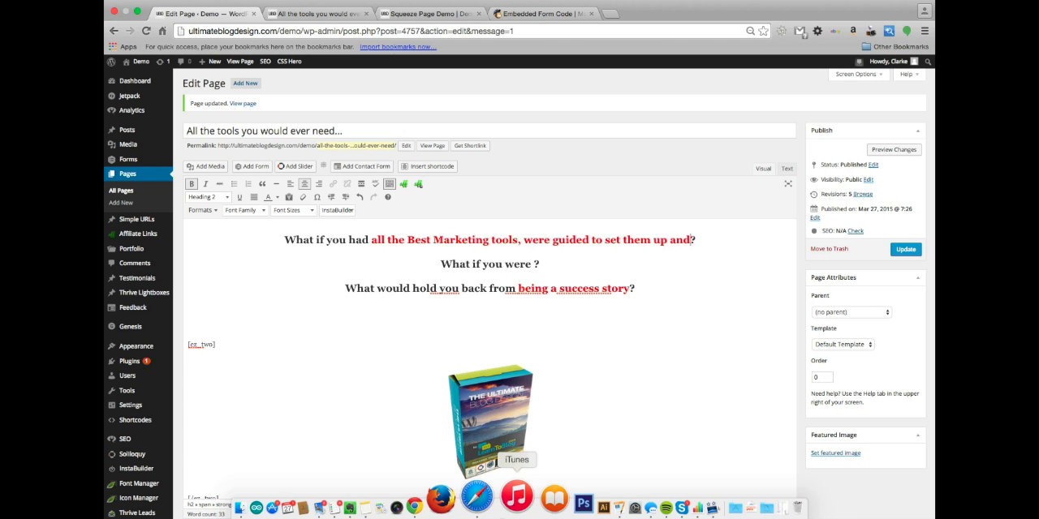
text(usethem)
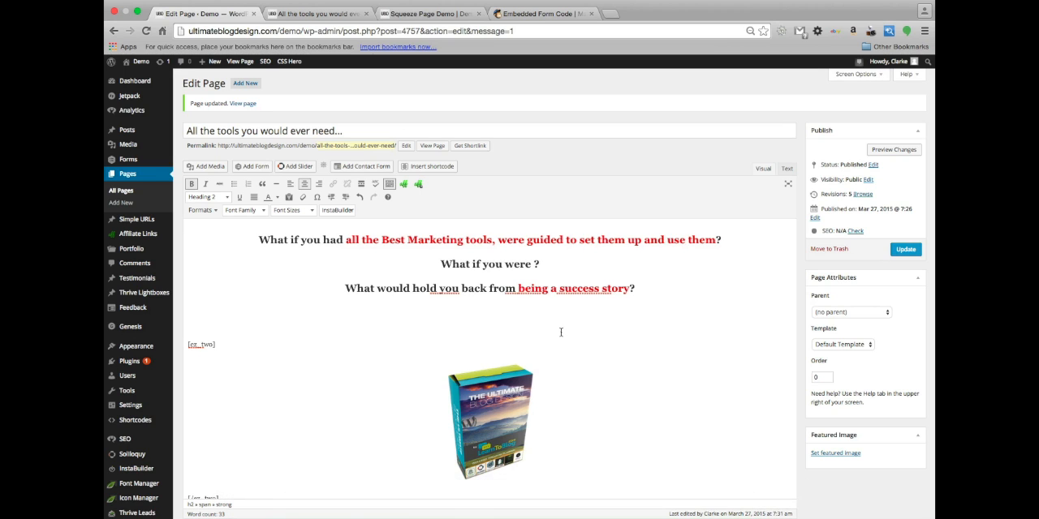
Recolour "all the Best Marketing tools, were guided to set them up and use them" in the first headline black
click(385, 241)
drag(347, 241, 717, 241)
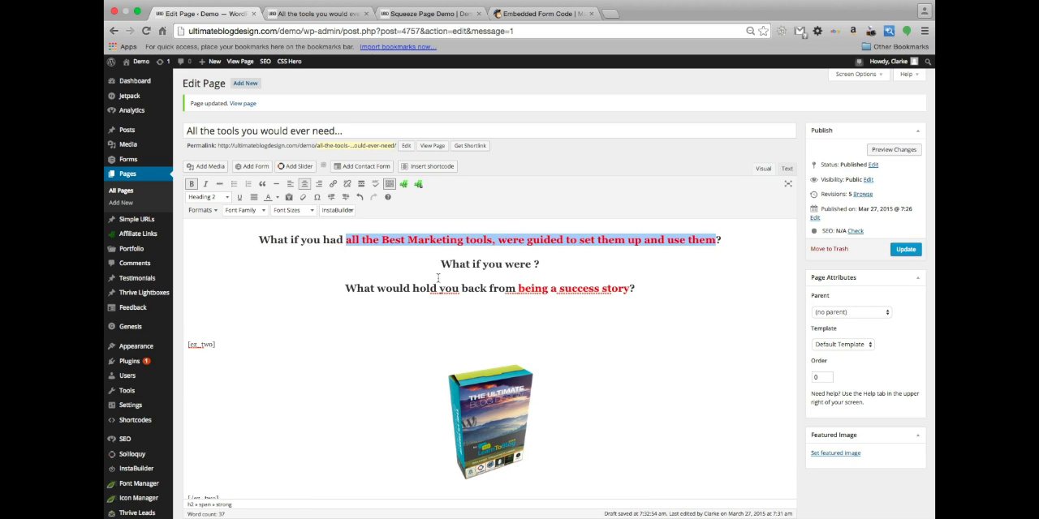
click(276, 197)
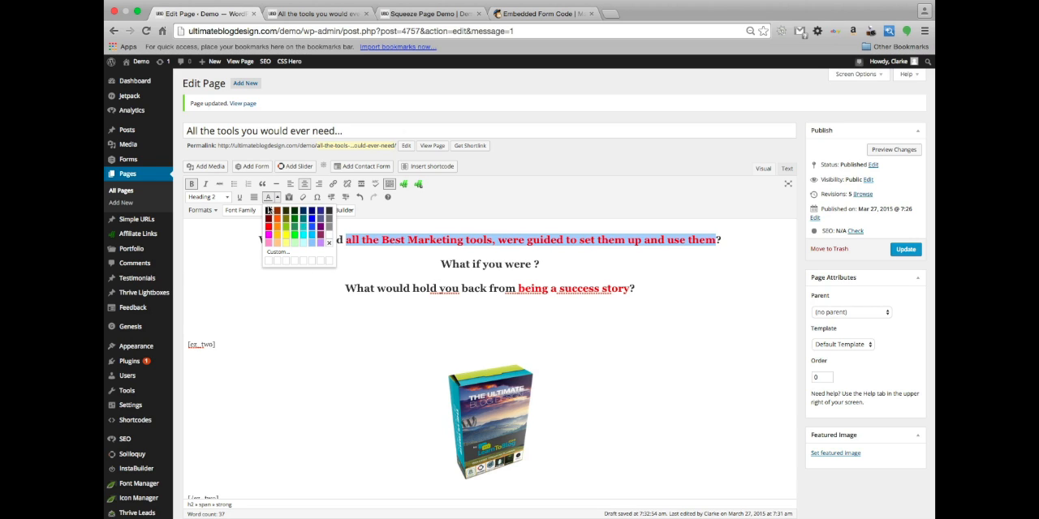
click(268, 210)
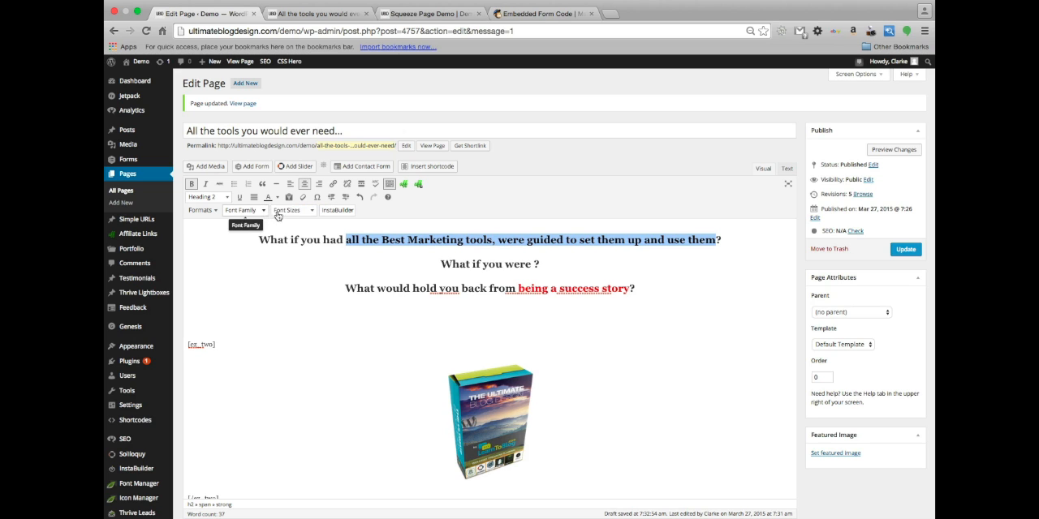
click(418, 263)
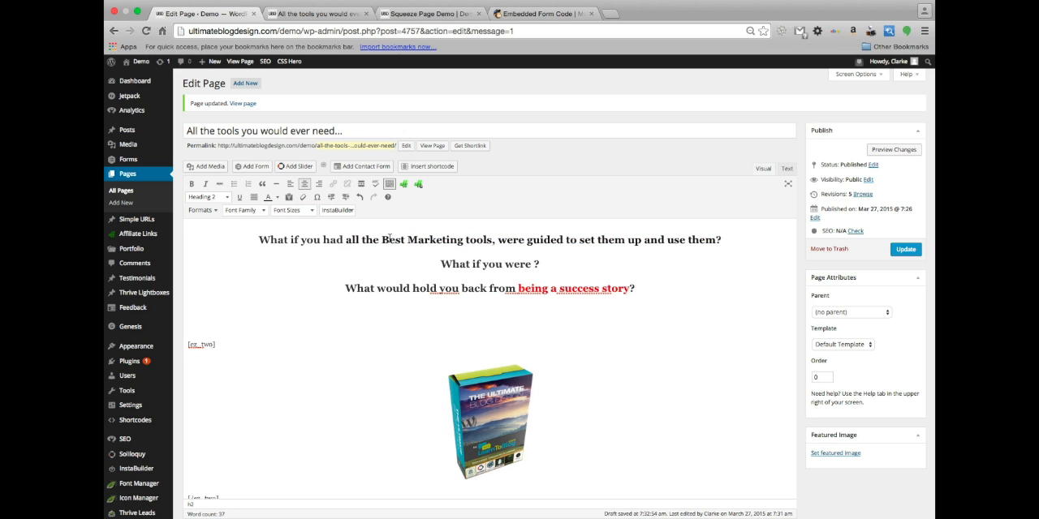
Colour only the words "Best Marketing tools" in the first headline dark red
drag(381, 239, 492, 240)
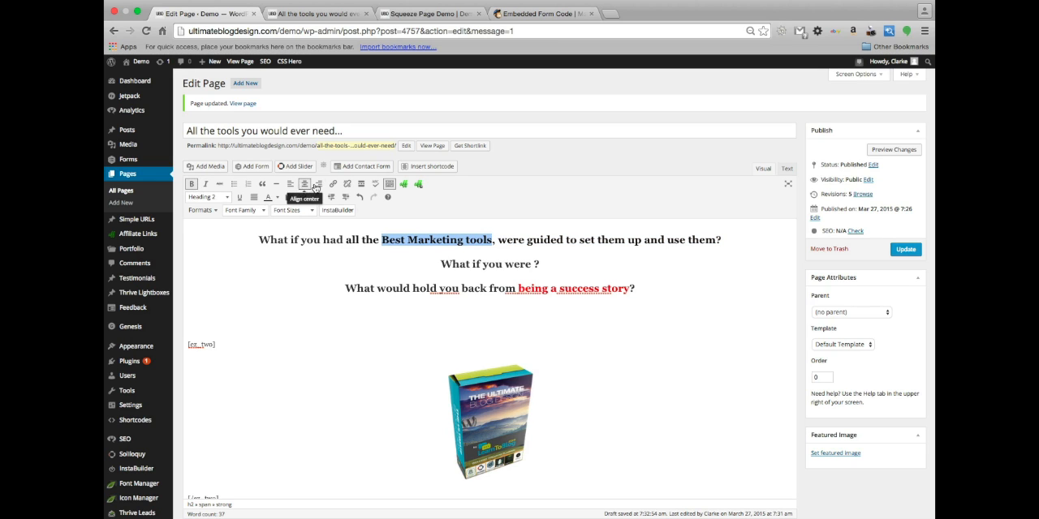
click(277, 198)
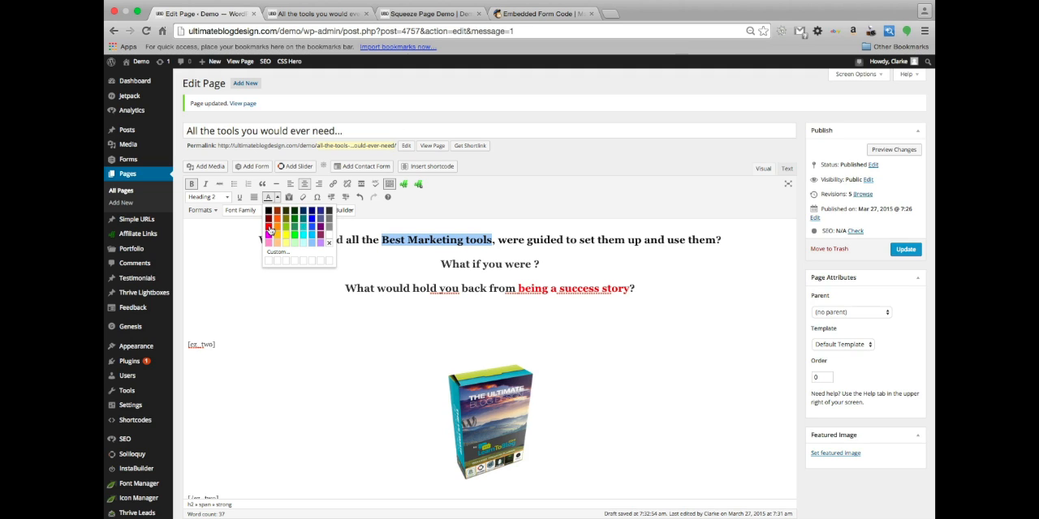
click(268, 221)
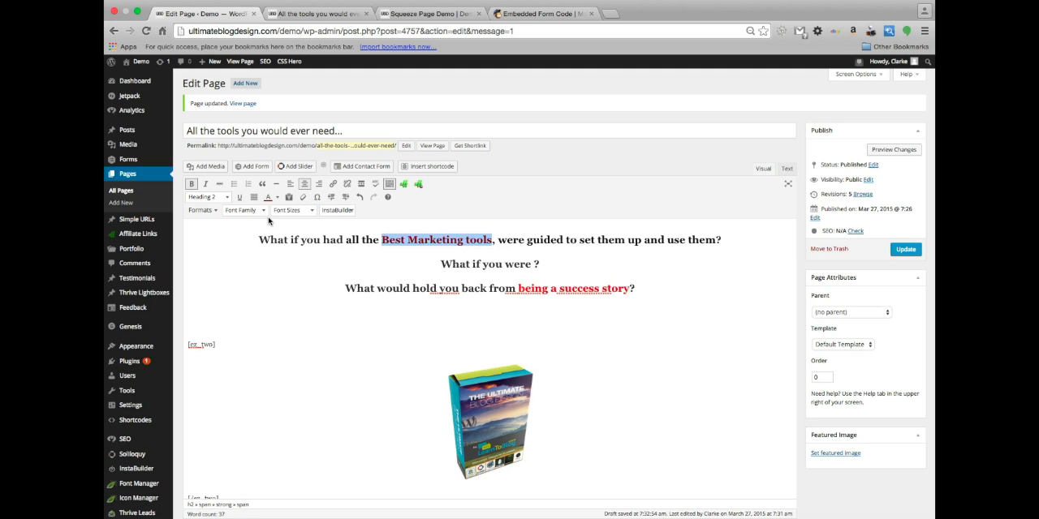
Set the font of all the headline lines above the product image to Arial Black
click(260, 210)
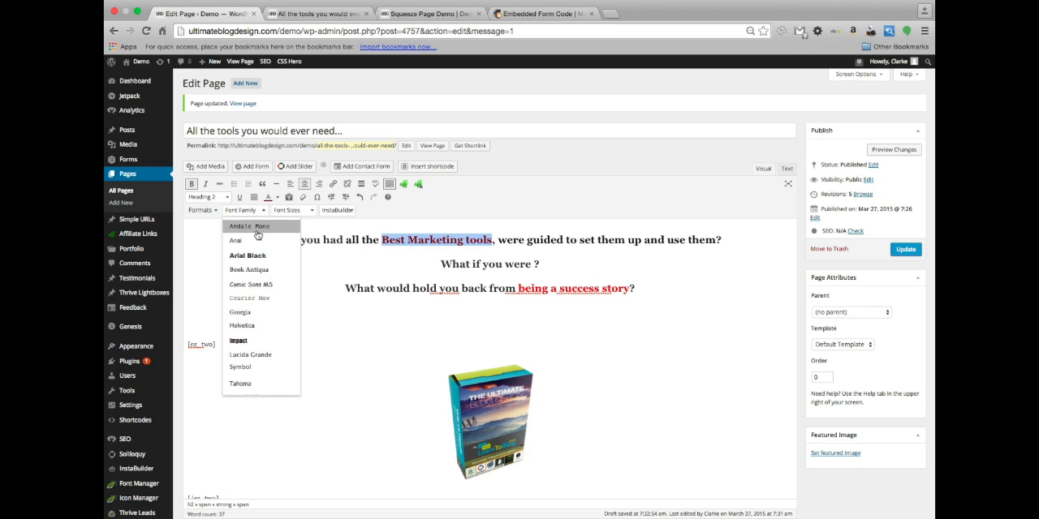
click(349, 236)
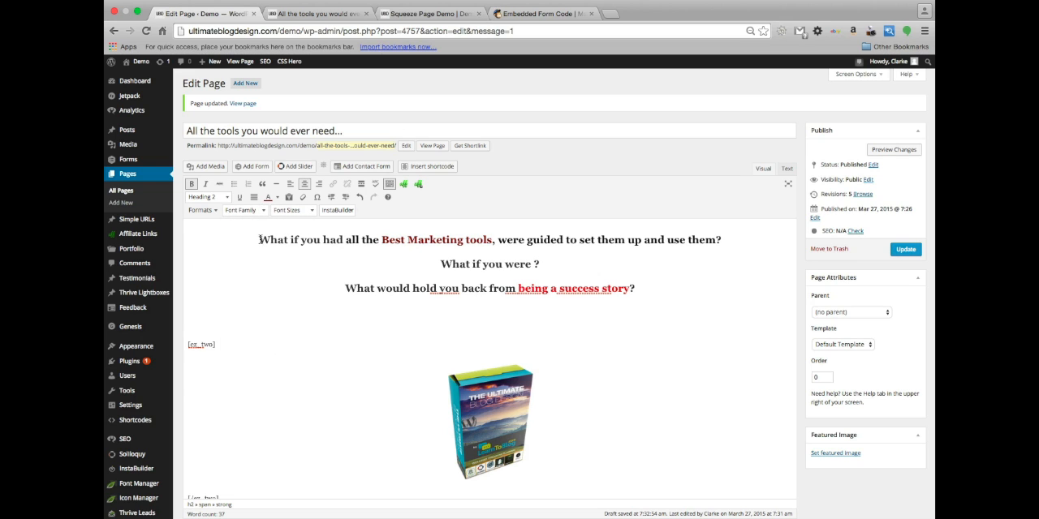
drag(258, 240, 660, 304)
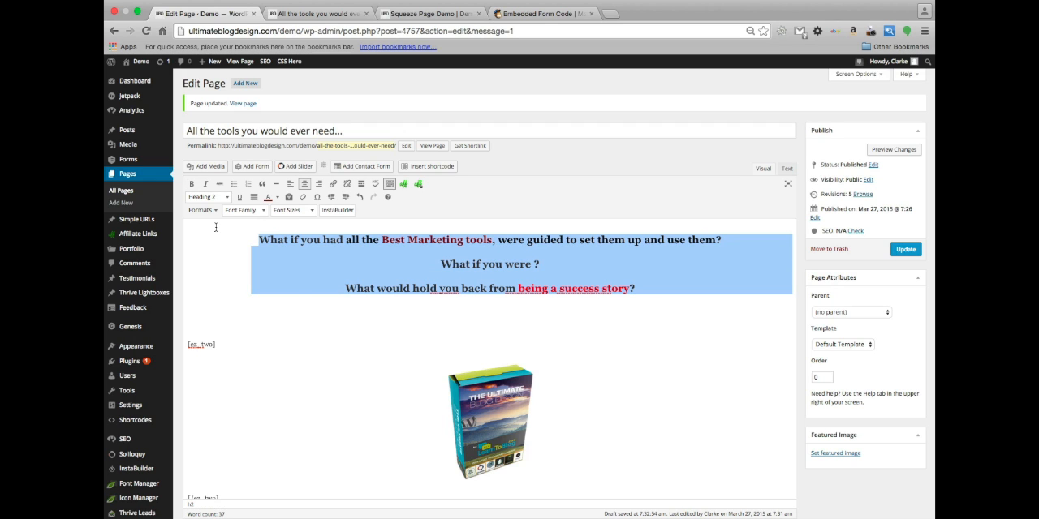
click(260, 210)
click(261, 256)
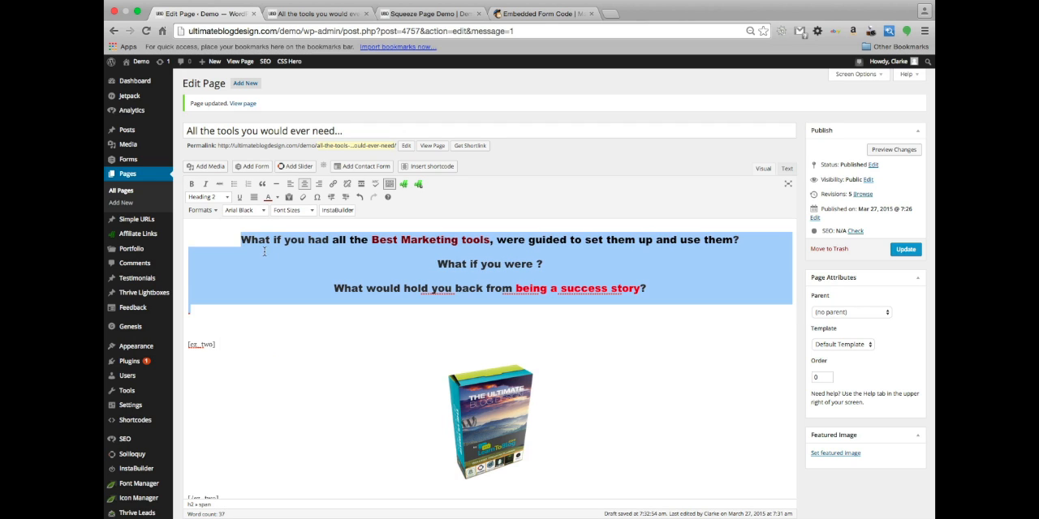
click(651, 302)
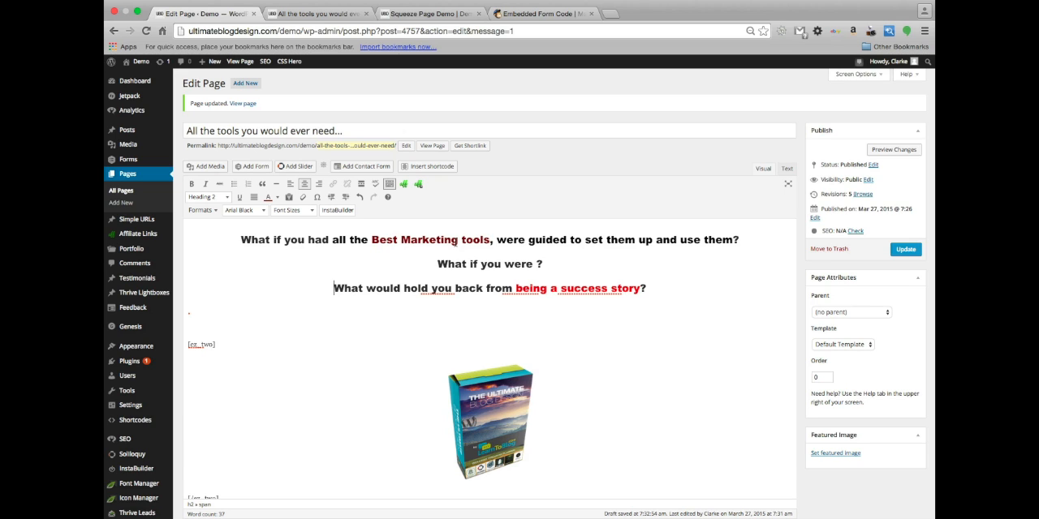
Delete the leftover "What if you were ?" headline together with its empty line
click(370, 240)
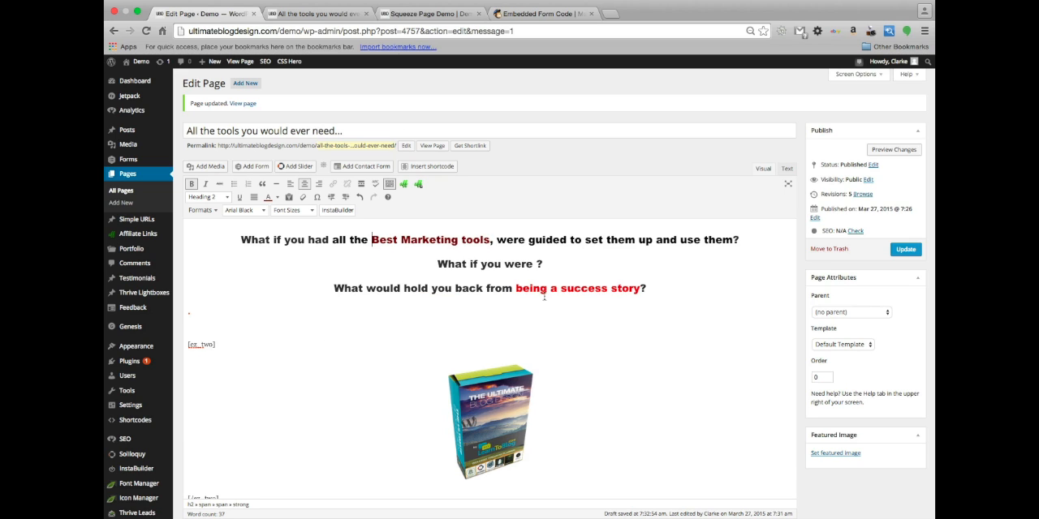
drag(545, 265, 436, 264)
key(BackSpace)
key(BackSpace)
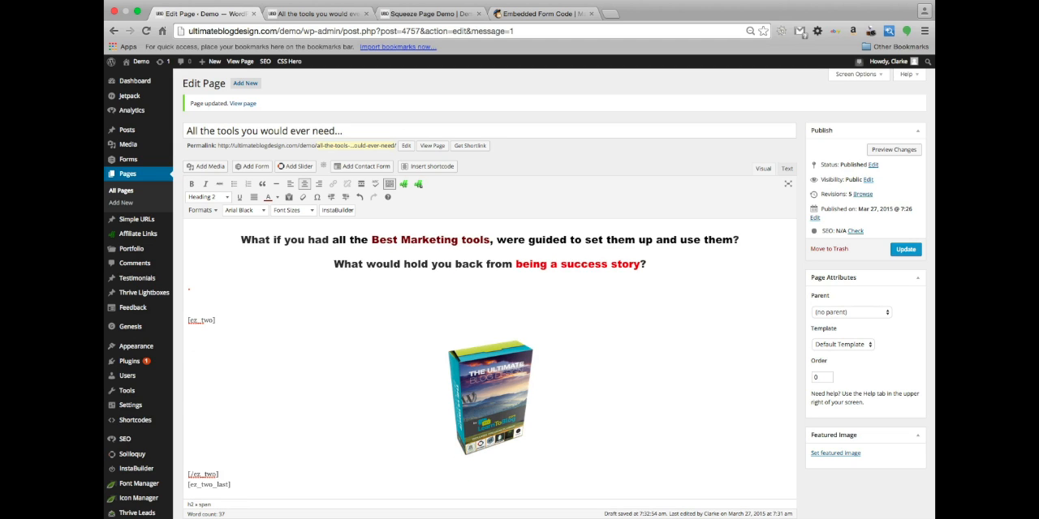
Format the "What would hold you back from being a success story?" line as Heading 4 in italics
triple_click(503, 262)
click(229, 199)
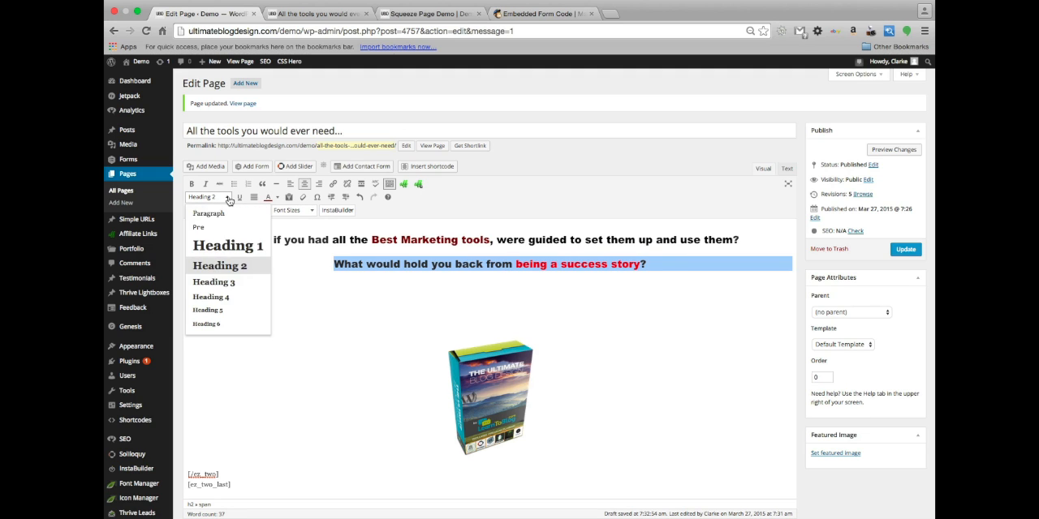
click(238, 296)
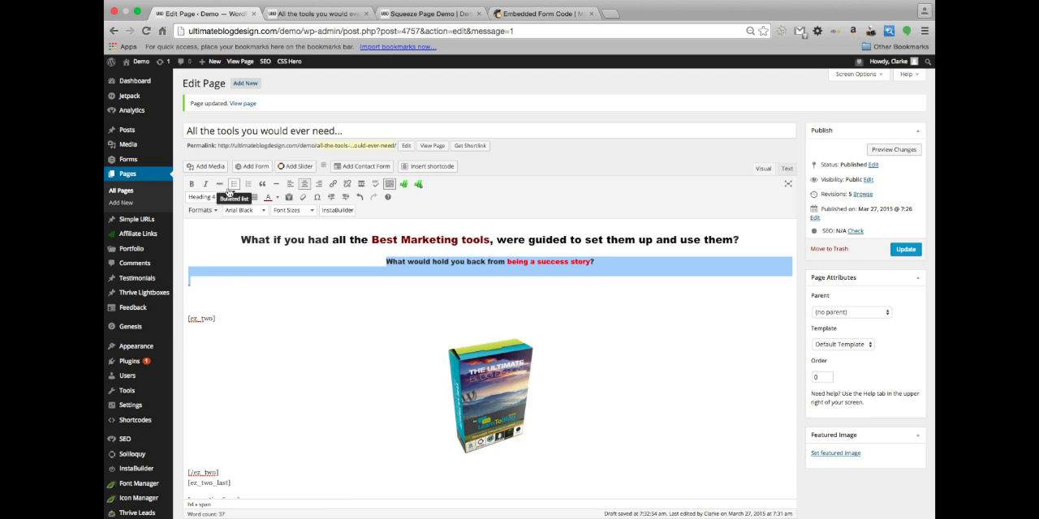
click(205, 185)
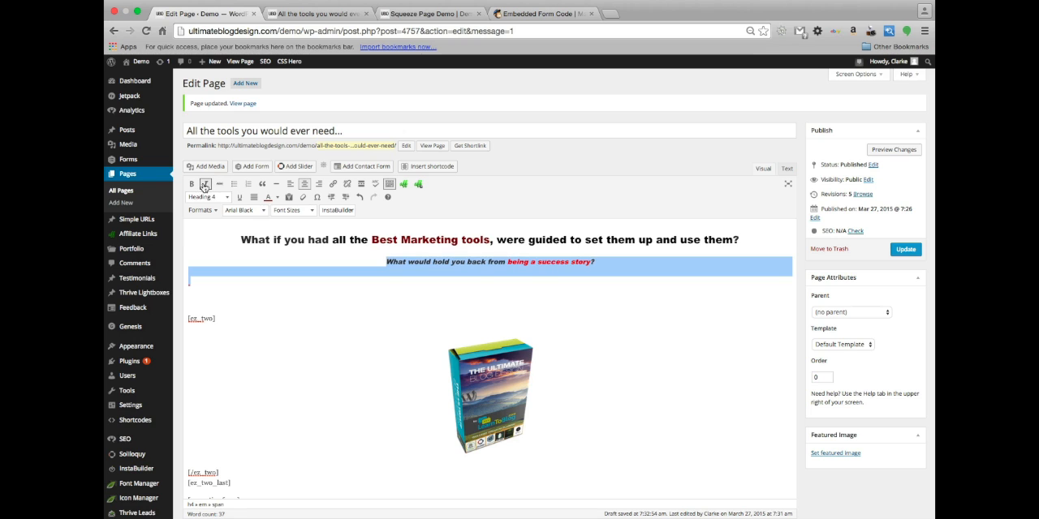
Change the "What if you had all the Best Marketing tools" headline to Heading 1
click(290, 242)
click(208, 198)
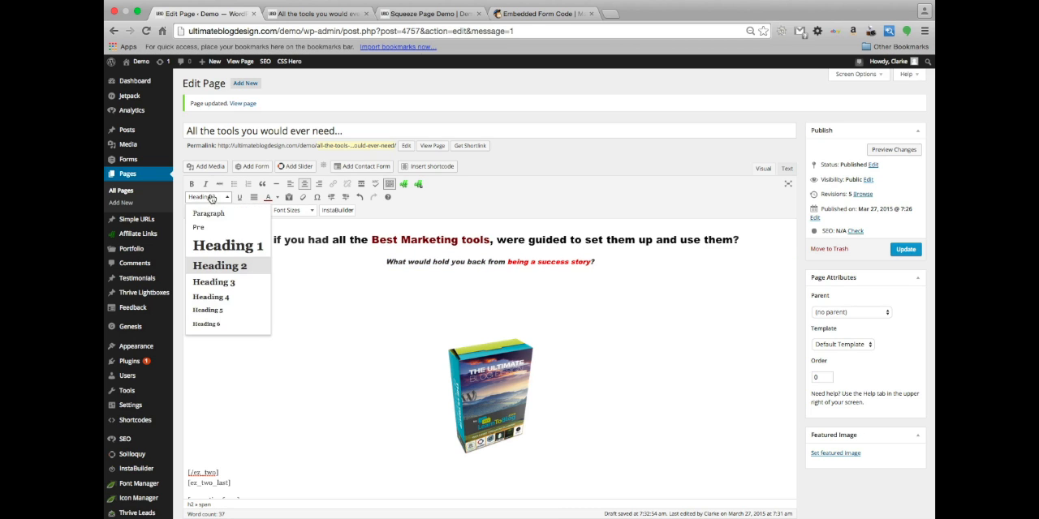
click(214, 246)
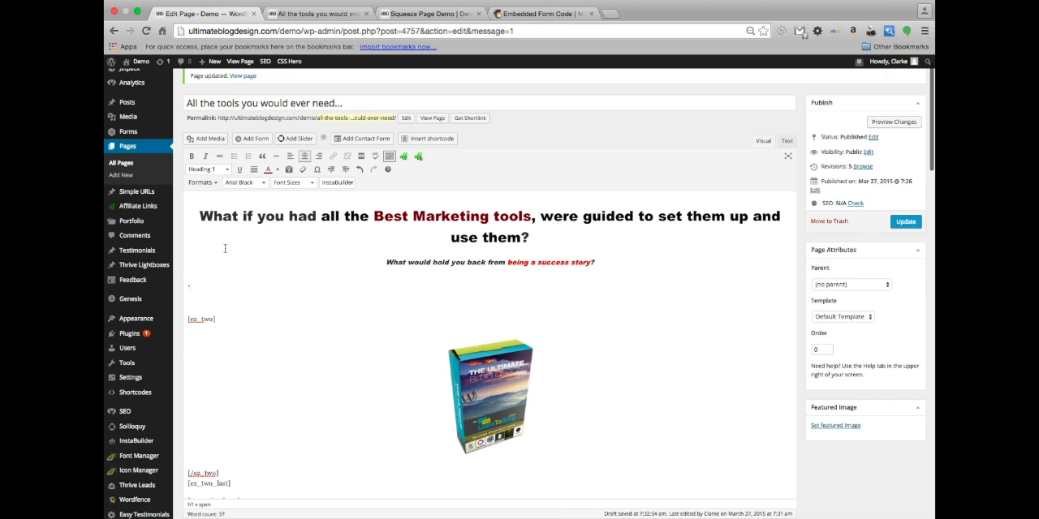
Break the main headline before "were guided to set them up and use them?" and update the page
click(539, 216)
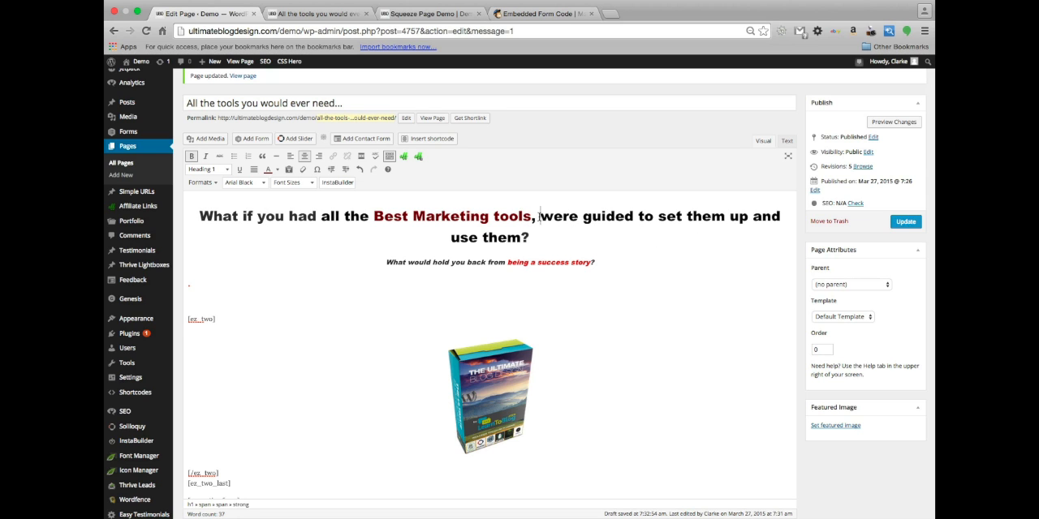
key(Return)
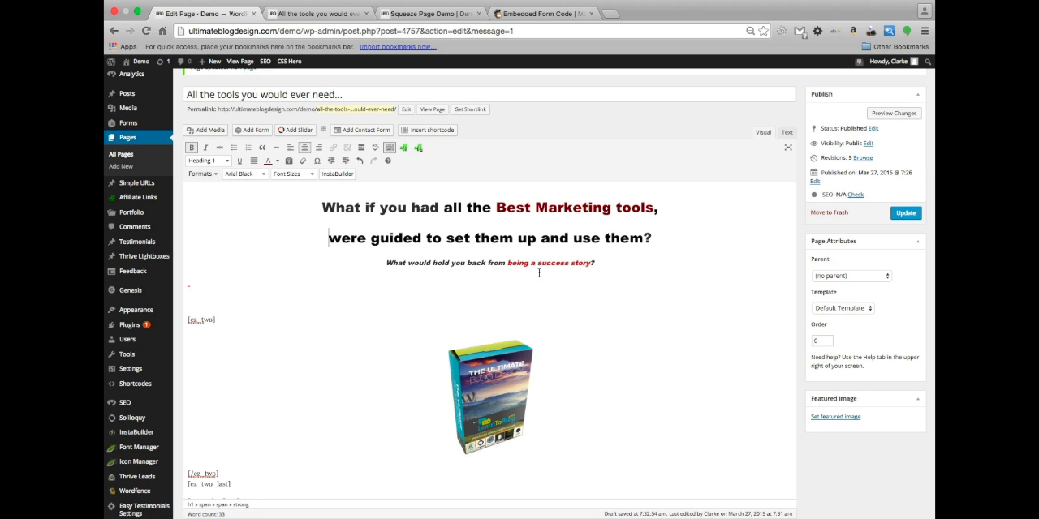
scroll(485, 305, down, 1)
scroll(485, 305, up, 1)
scroll(667, 344, up, 1)
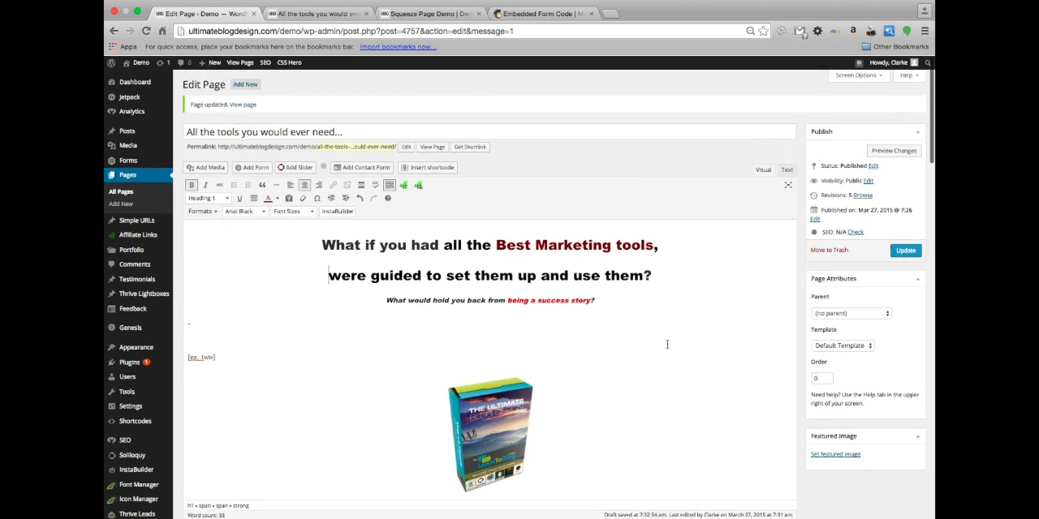
click(909, 250)
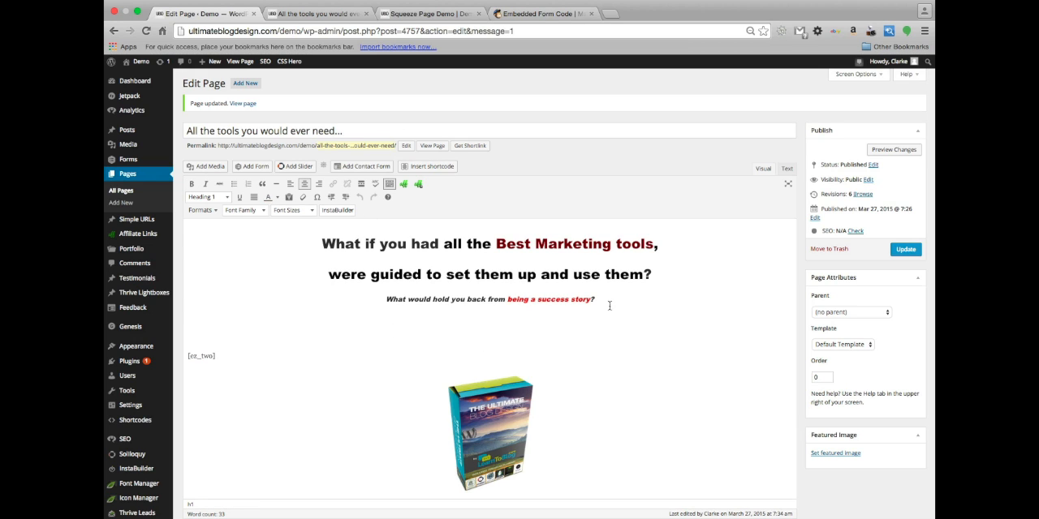
Reload the live landing page and check how the headline lines wrap
click(308, 14)
key(super+r)
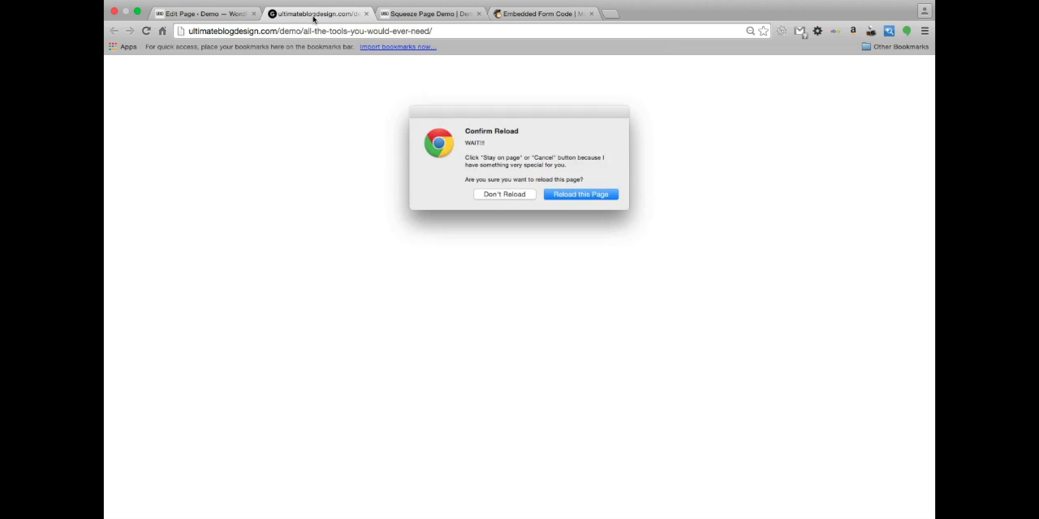
click(587, 200)
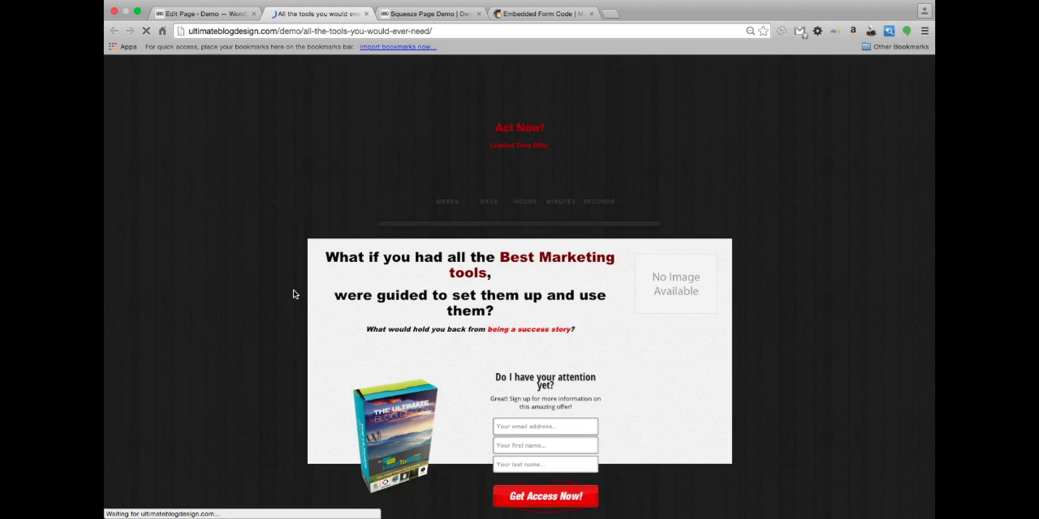
scroll(295, 349, down, 4)
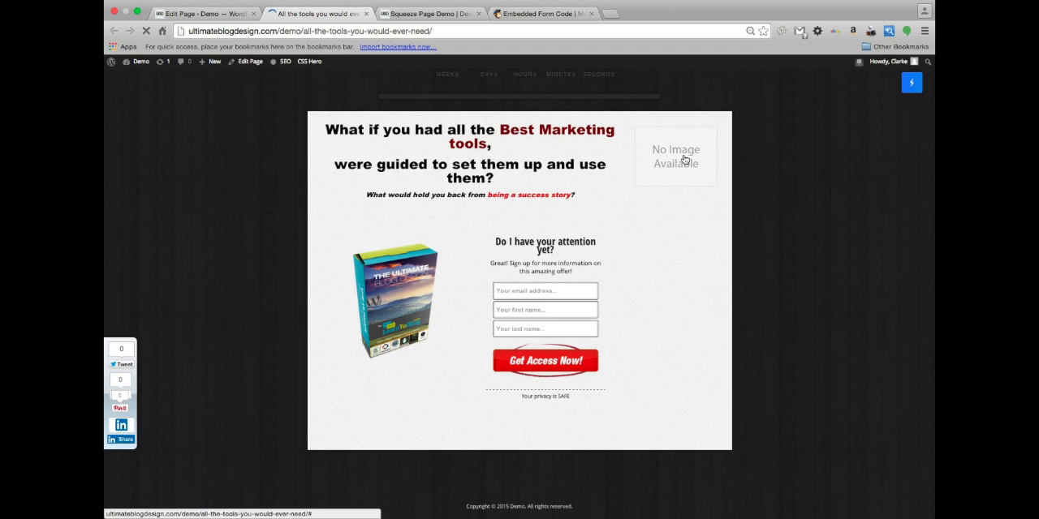
scroll(426, 206, down, 1)
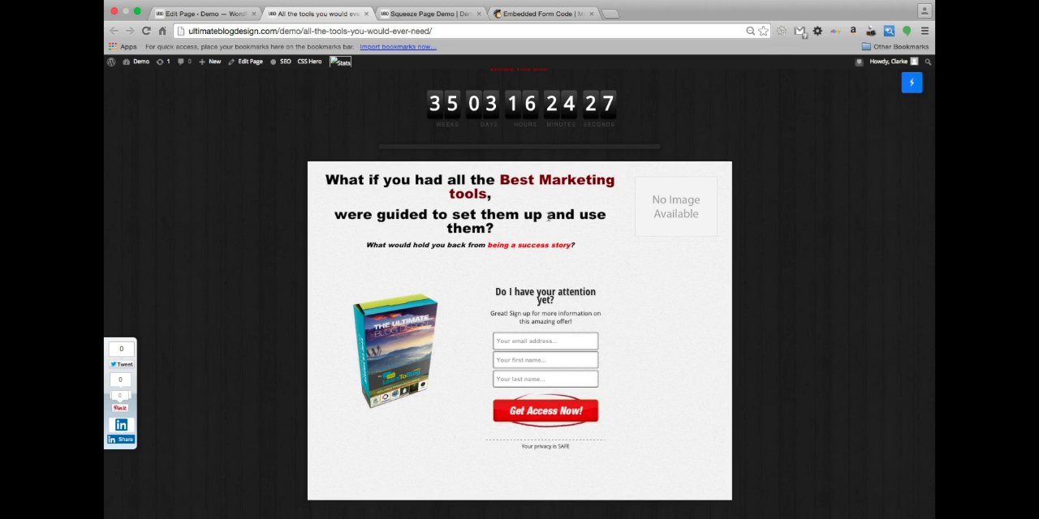
In the page editor, split the headline so "Best Marketing tools," and "and use them?" each start a new line
click(205, 12)
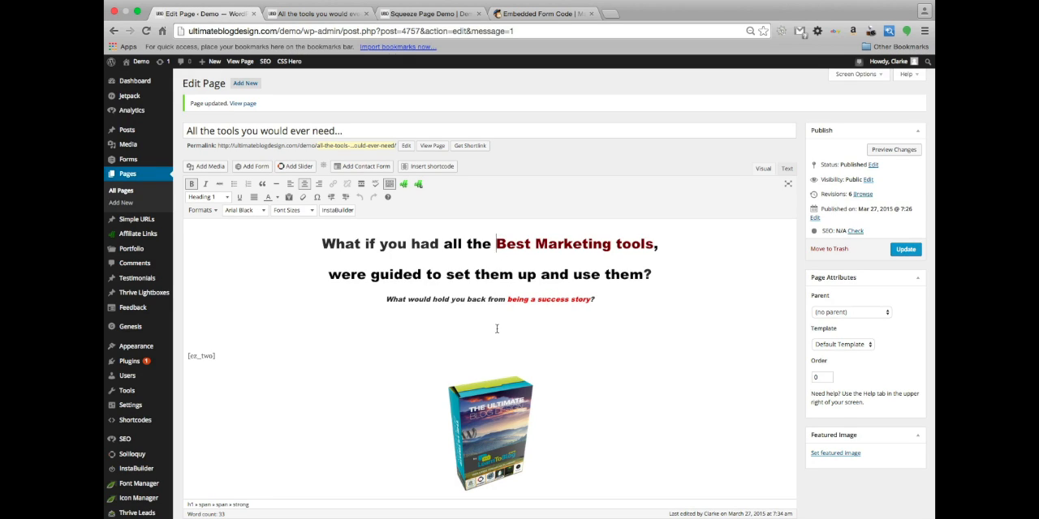
key(Return)
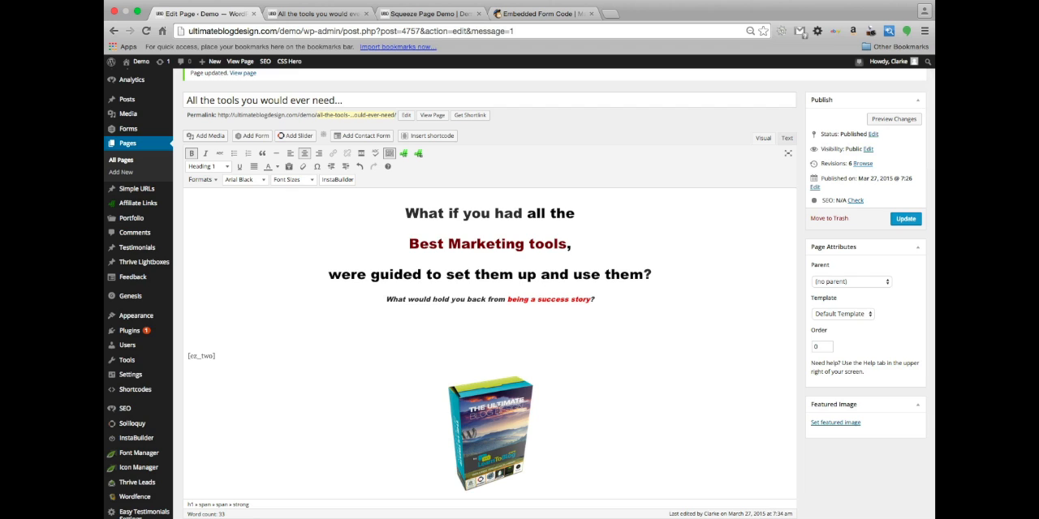
key(BackSpace)
key(Return)
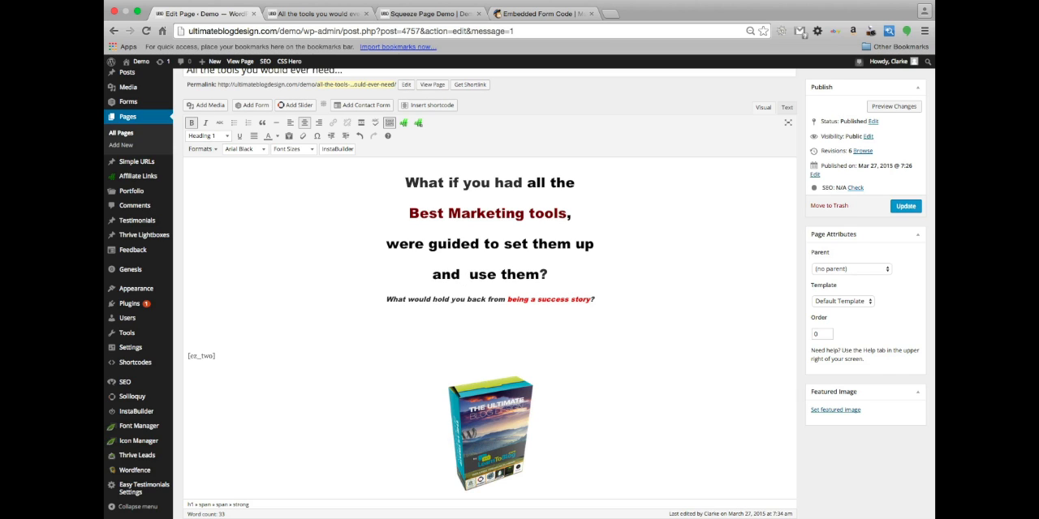
Reword the last line of the main headline to "and How to Use Them?"
text(How)
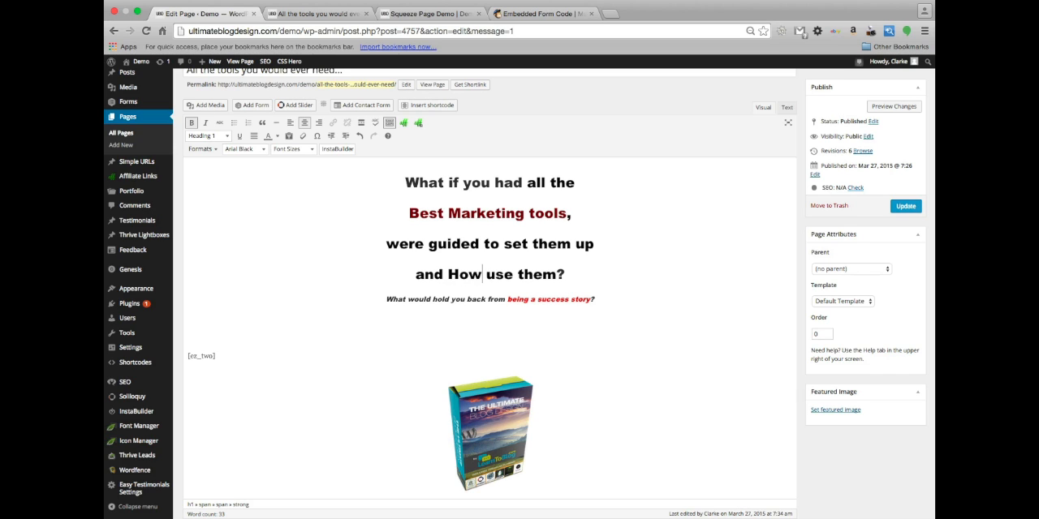
text( to)
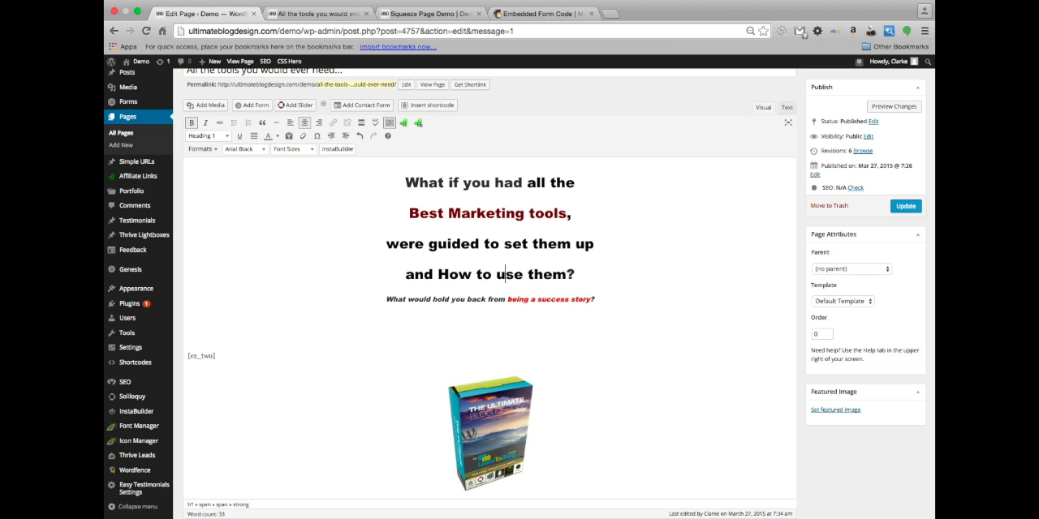
key(BackSpace)
text(U)
key(BackSpace)
text(T)
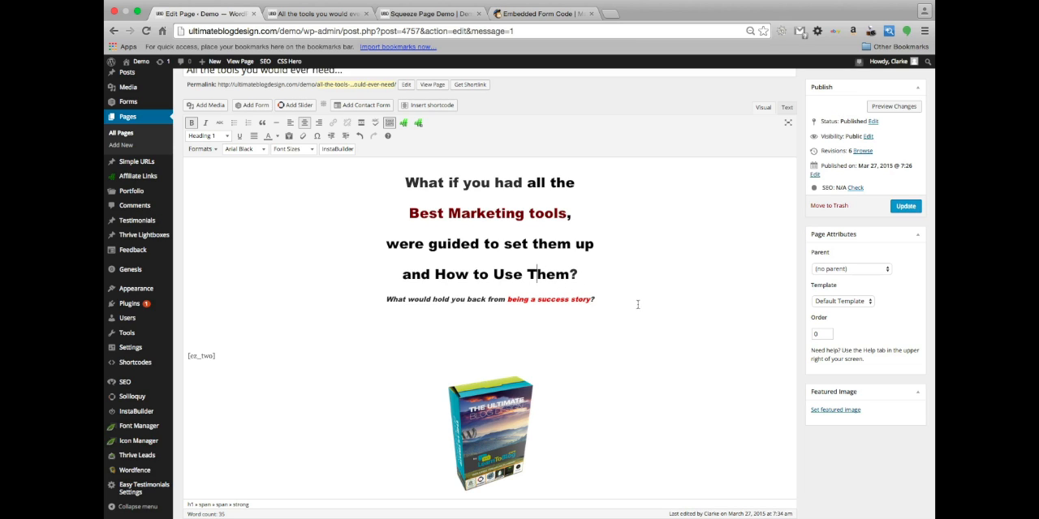
Replace the paragraph breaks before "and How to Use Them?" and "Best Marketing tools," with single line breaks
click(397, 274)
key(BackSpace)
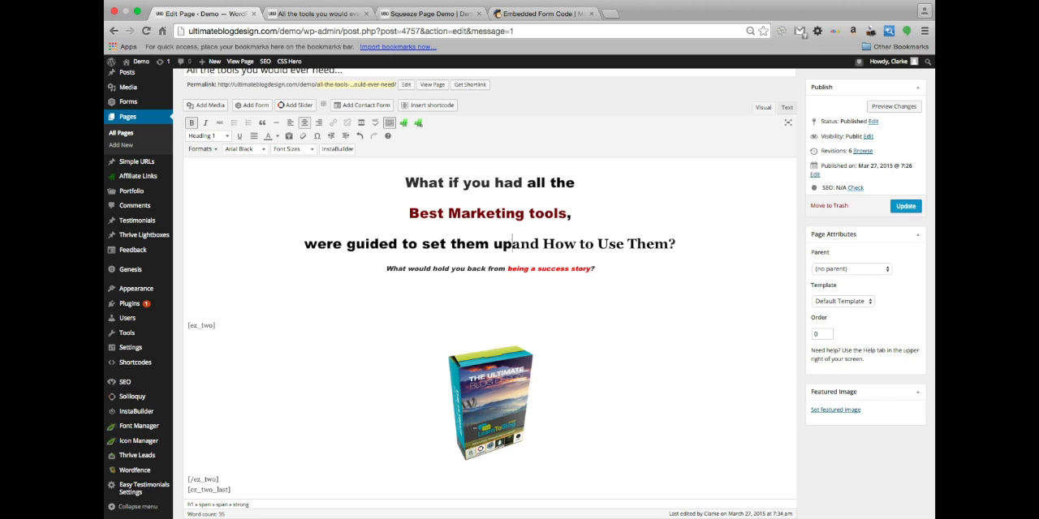
key(shift+Return)
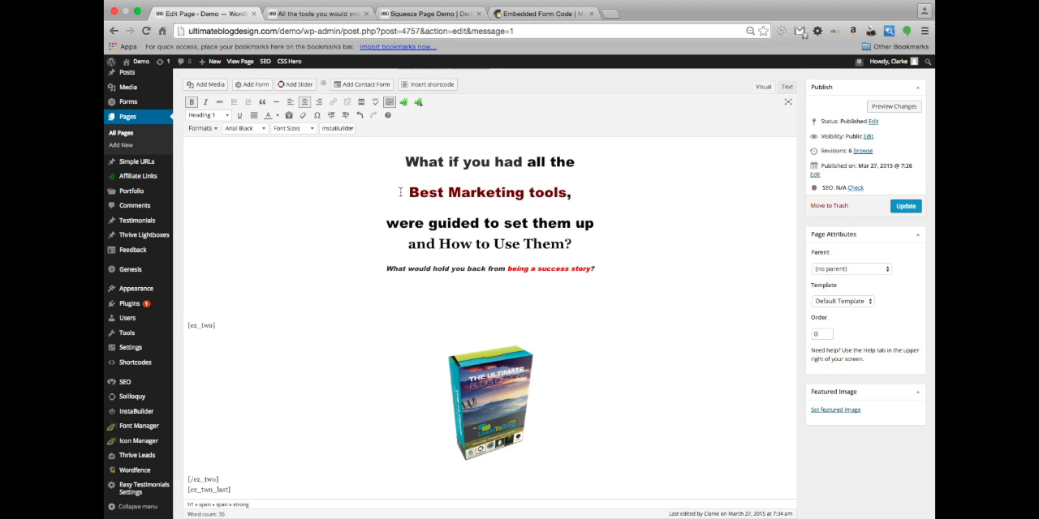
click(404, 192)
key(BackSpace)
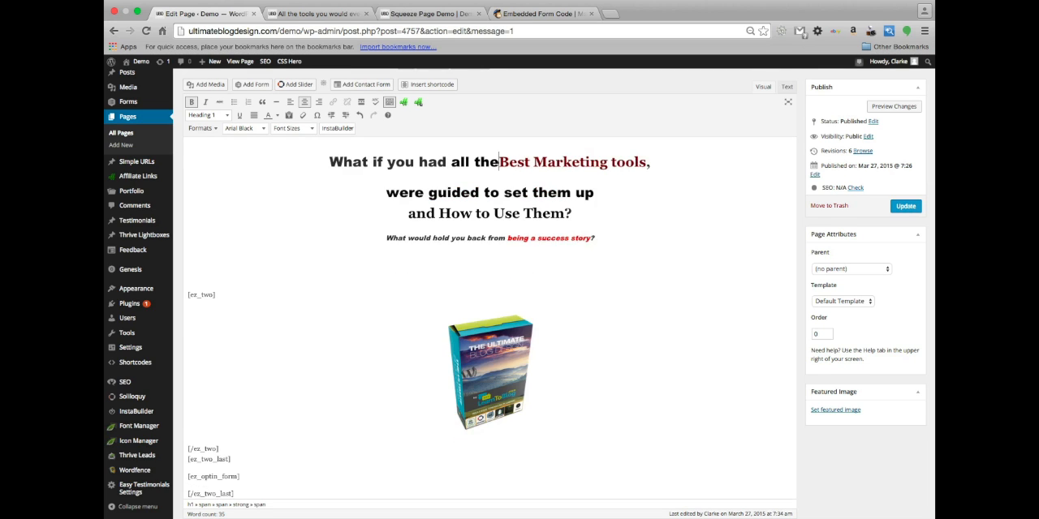
key(shift+Return)
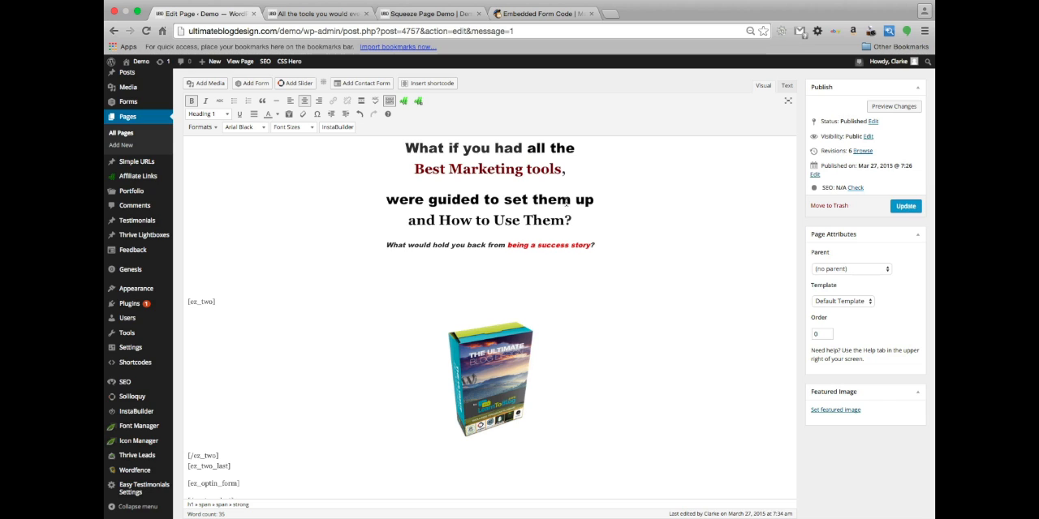
Set all four lines of the main headline to the Arial Black font
drag(577, 219, 355, 146)
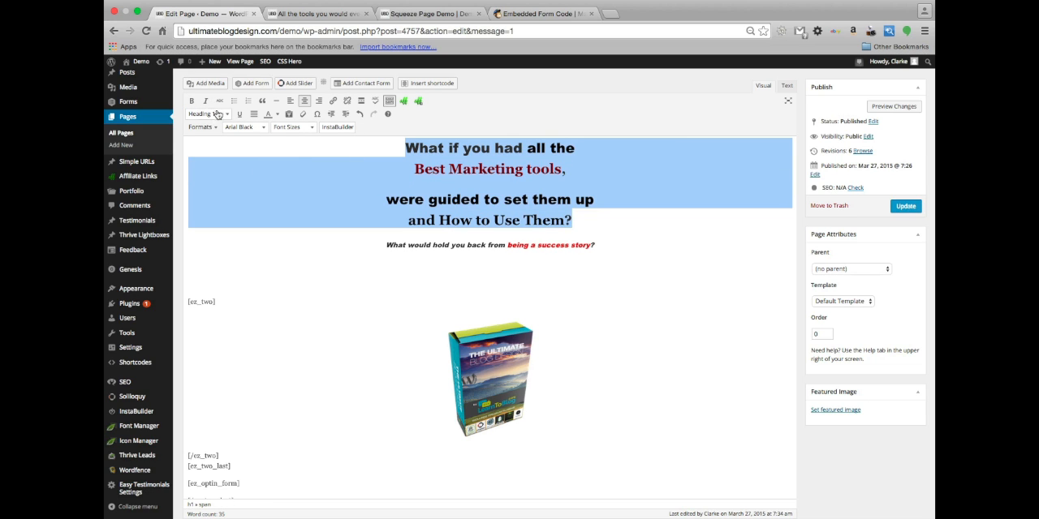
click(250, 130)
click(259, 170)
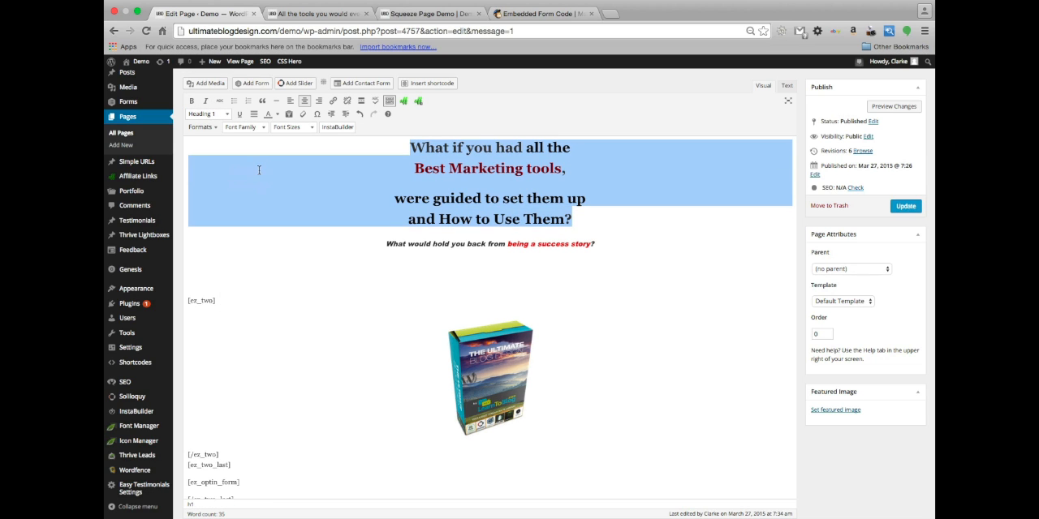
click(256, 128)
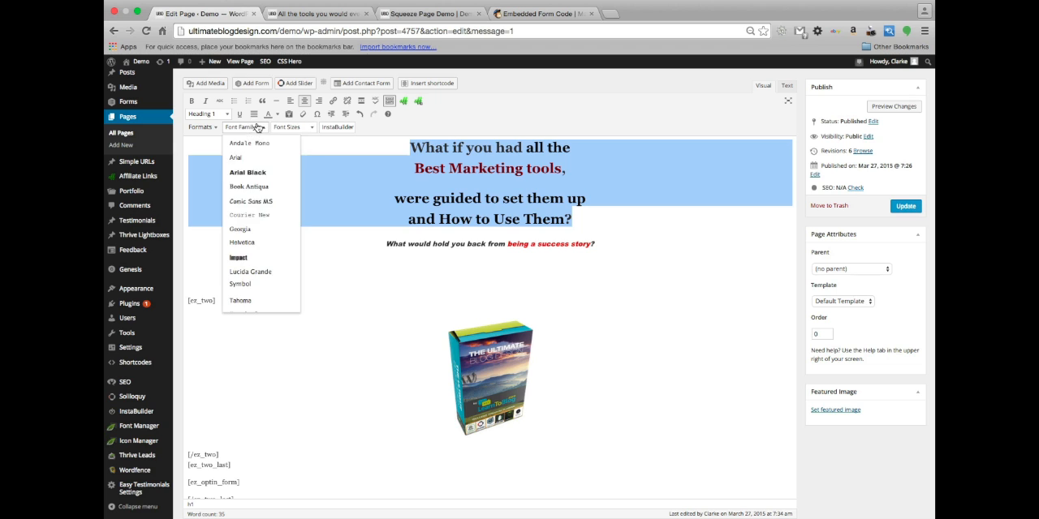
click(262, 171)
click(740, 228)
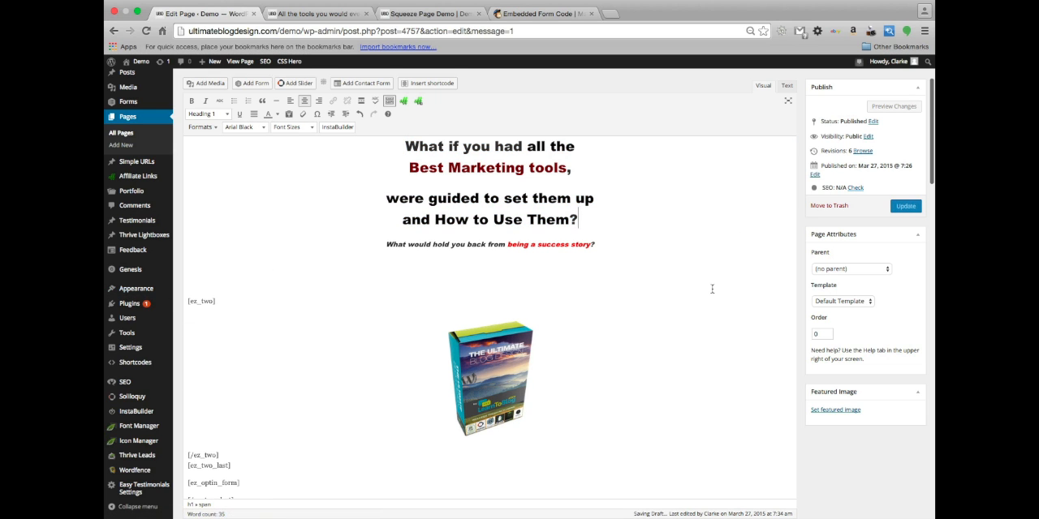
Turn off displaying the logo on the page's header in the InstaBuilder logo settings
scroll(712, 289, down, 3)
scroll(711, 289, up, 3)
scroll(712, 289, down, 5)
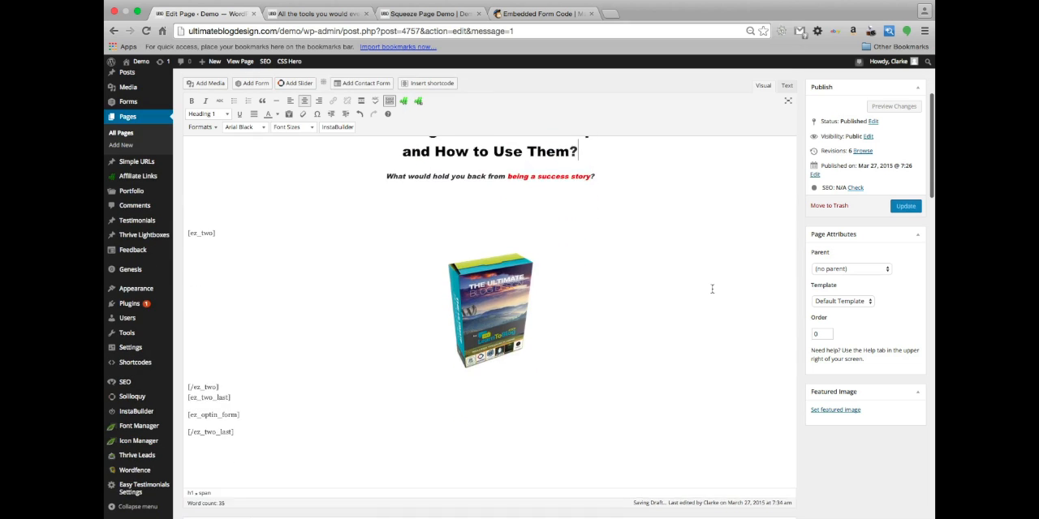
scroll(711, 289, down, 5)
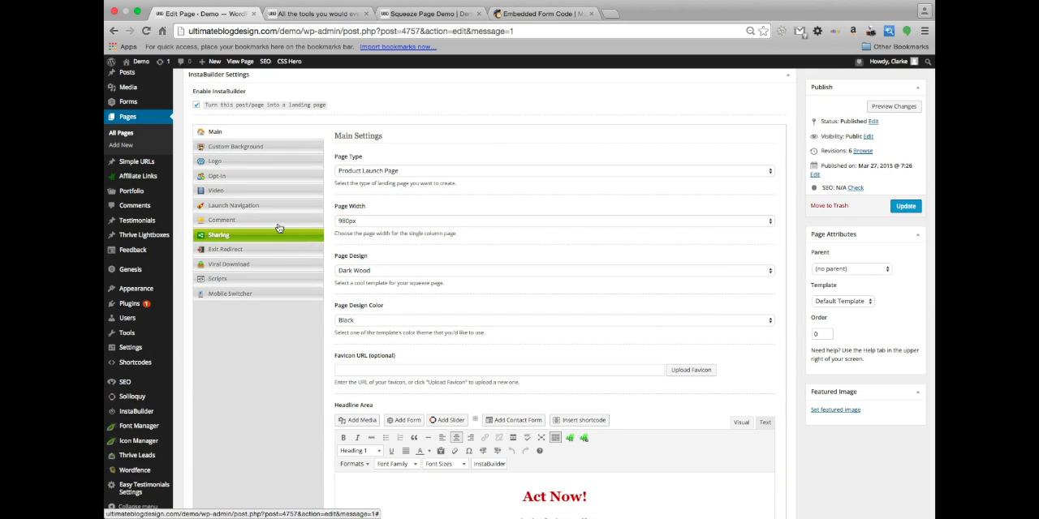
click(258, 164)
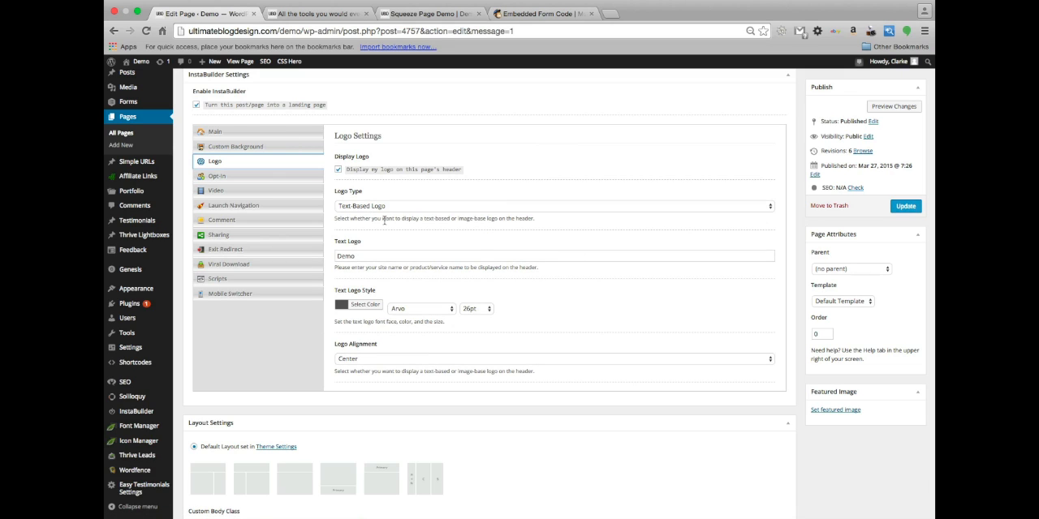
click(338, 169)
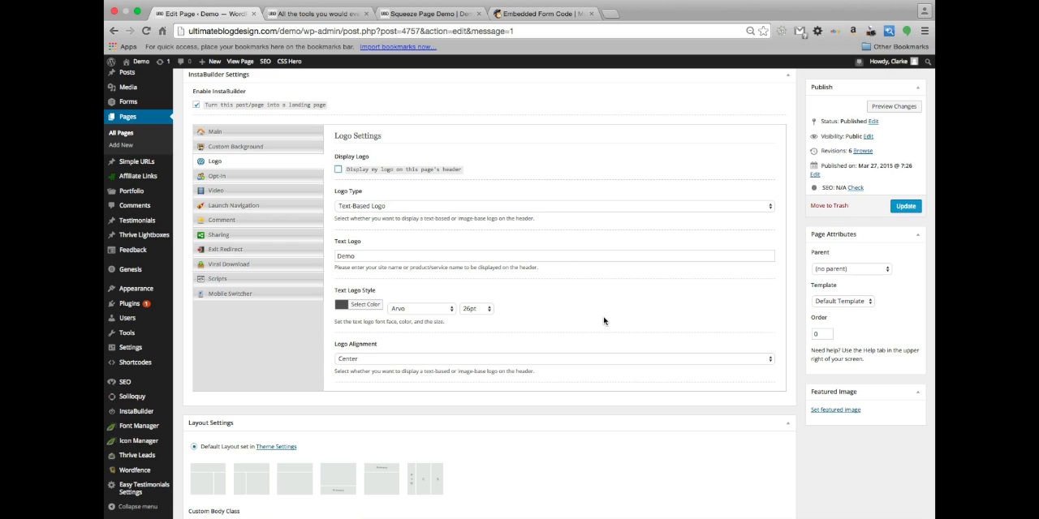
Disable the Twitter, Google +1, Pinterest and LinkedIn options in the InstaBuilder social sharing settings
scroll(603, 320, down, 1)
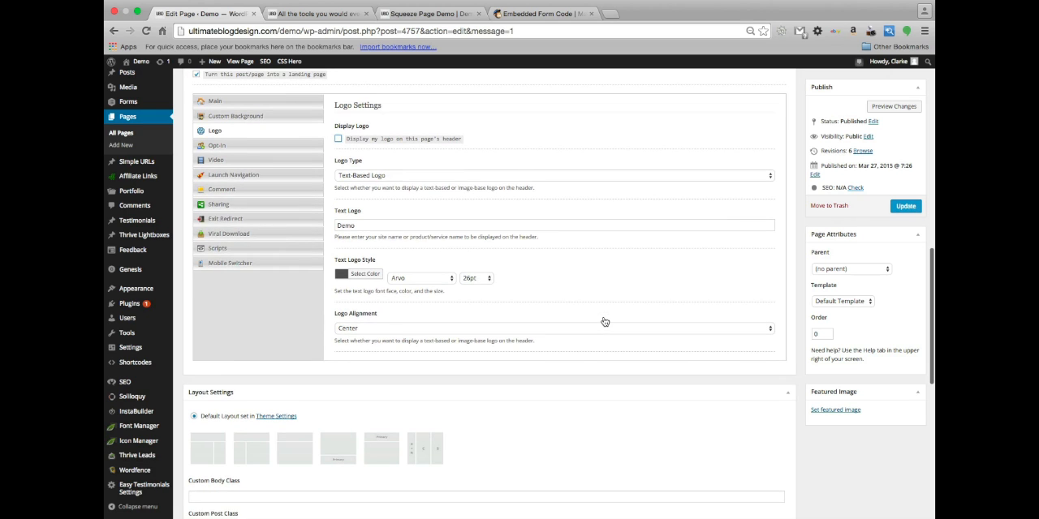
click(270, 205)
click(338, 148)
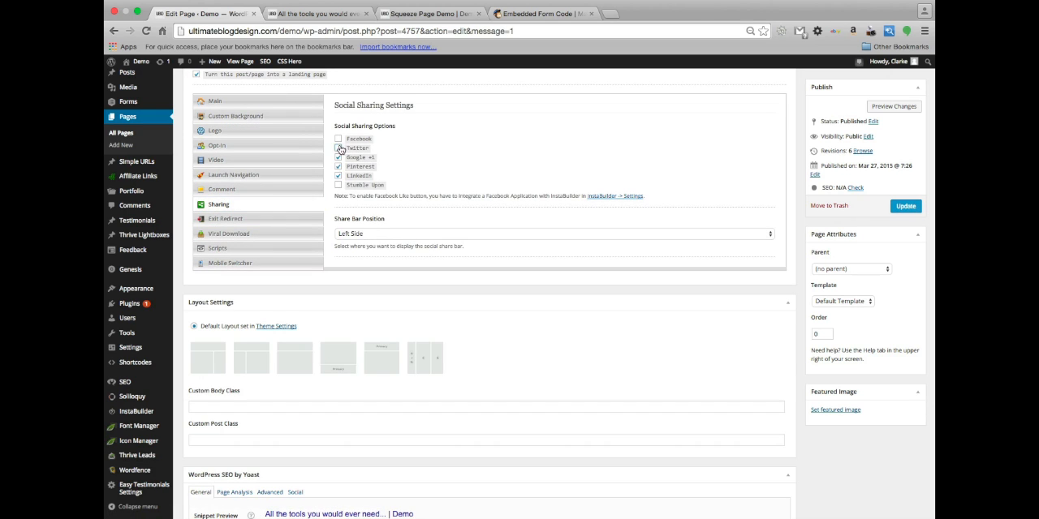
click(338, 157)
click(338, 175)
scroll(568, 172, up, 2)
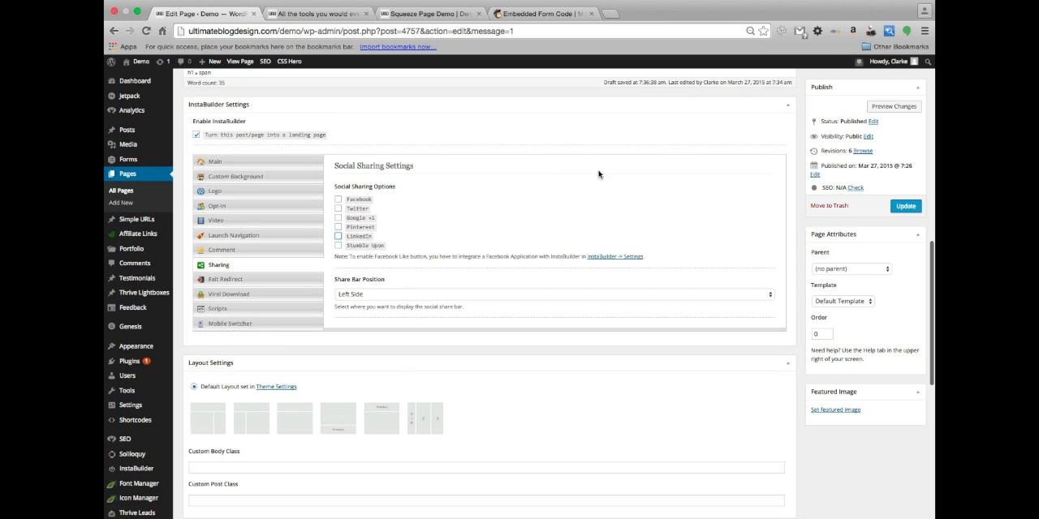
Update the page, accepting publication despite the proofreader's suggestions, and open the refreshed live page
click(902, 207)
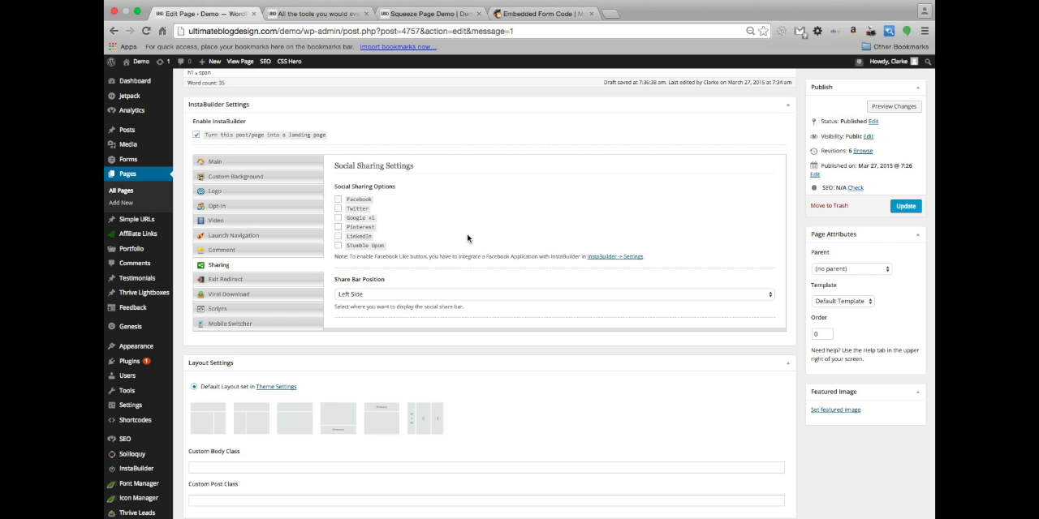
click(903, 208)
click(344, 19)
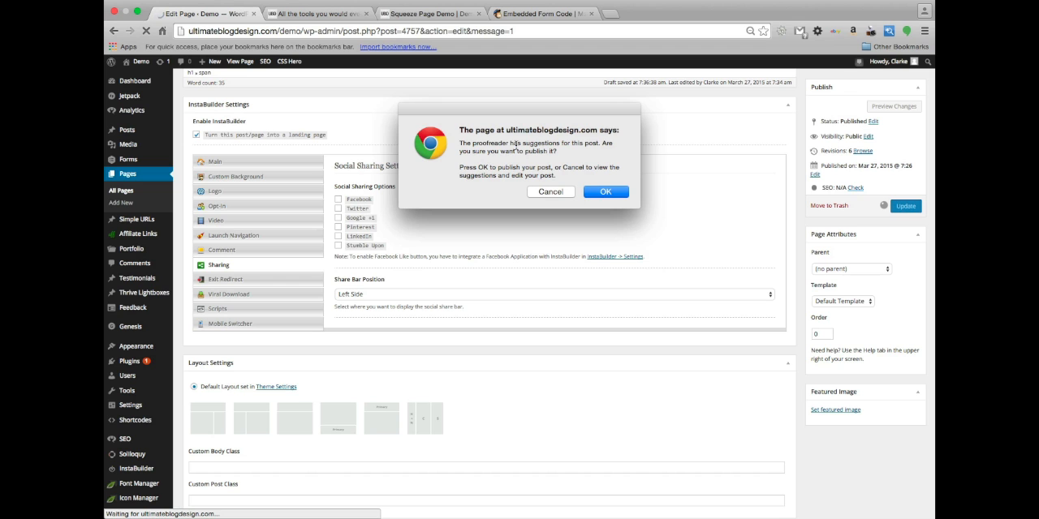
click(610, 191)
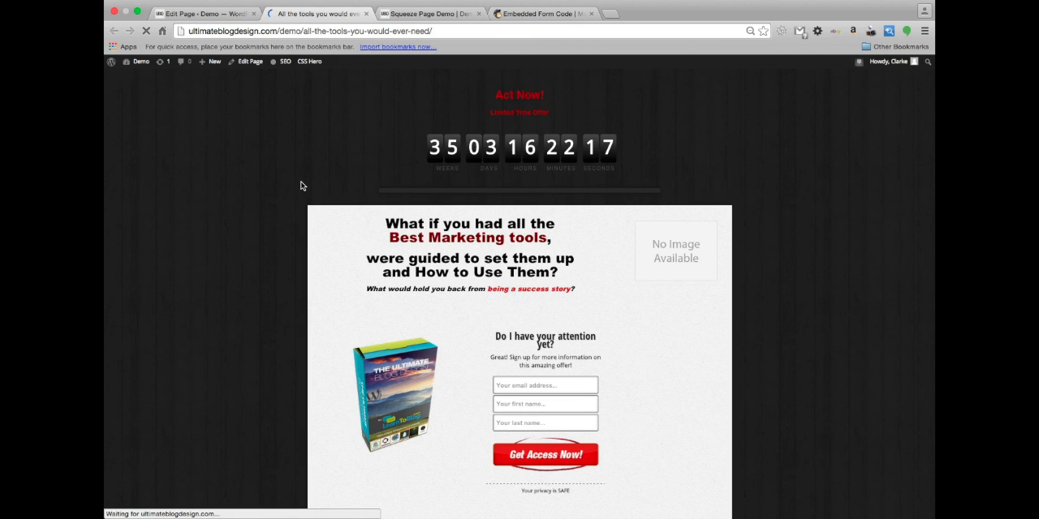
Review the live landing page's countdown, headline layout, product image and opt-in form
scroll(286, 335, down, 3)
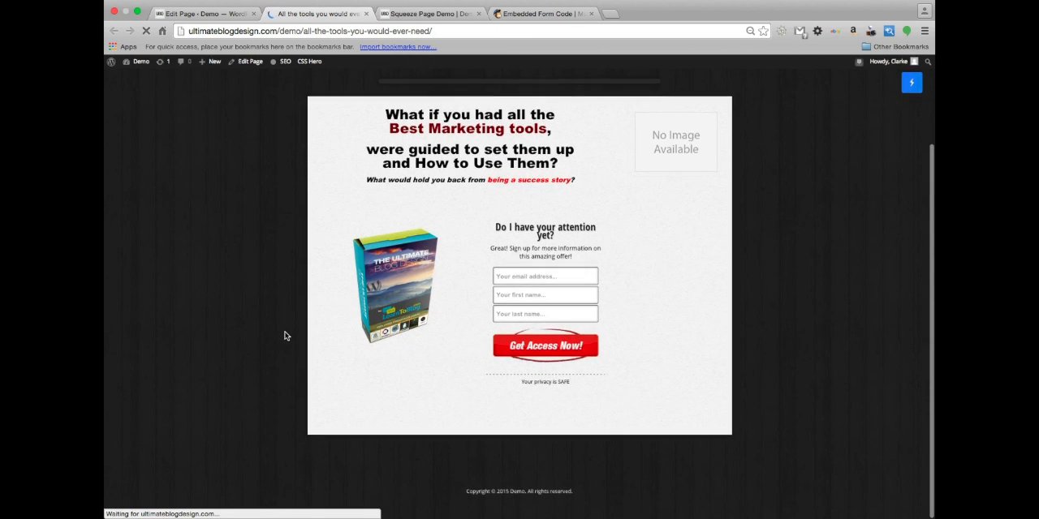
scroll(286, 335, up, 2)
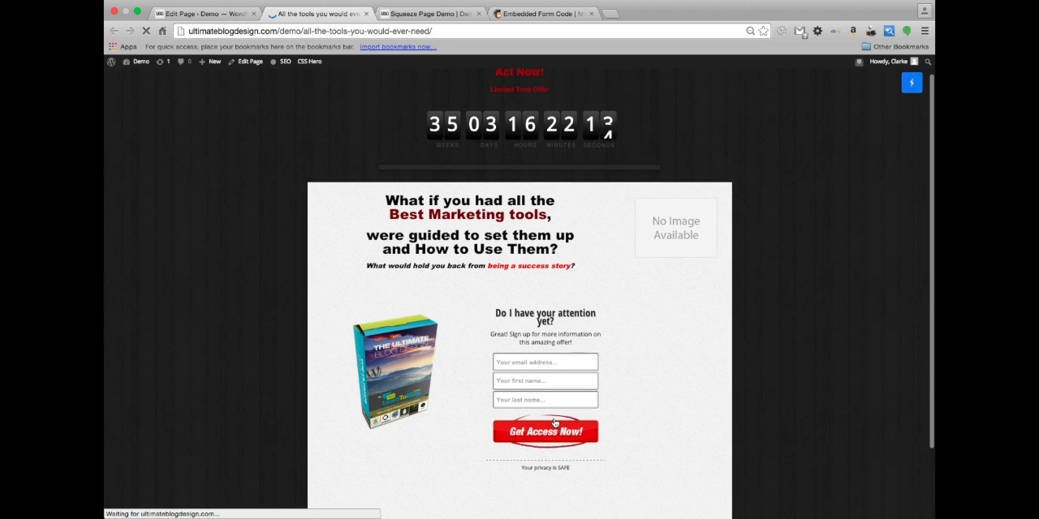
scroll(555, 419, down, 2)
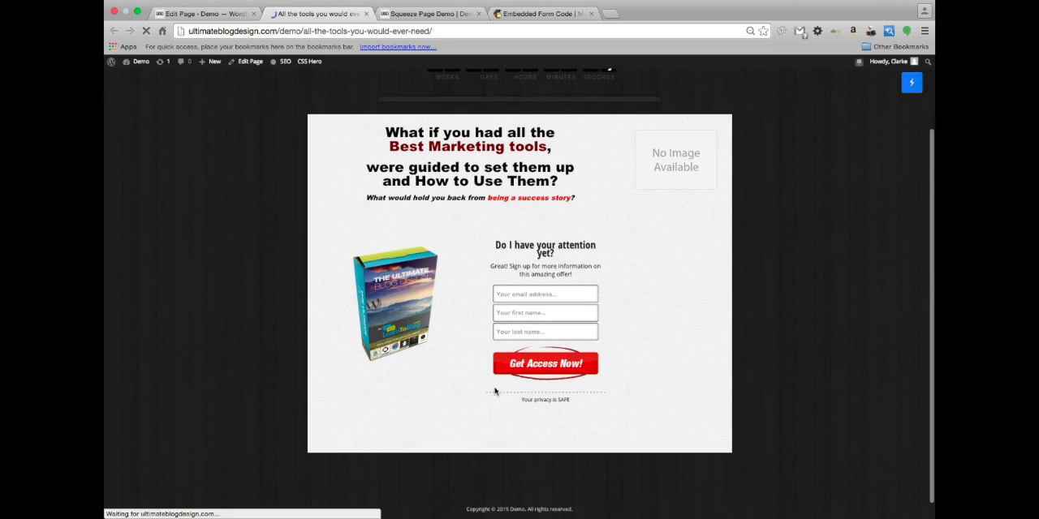
Check the refreshed live page from the Act Now! countdown down to the copyright footer
scroll(495, 391, up, 1)
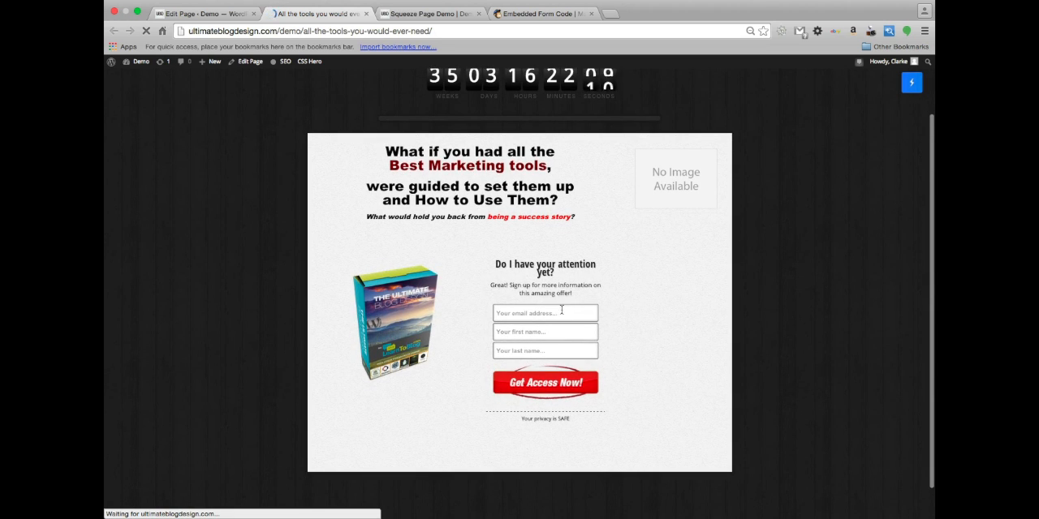
scroll(554, 334, up, 1)
scroll(554, 336, down, 2)
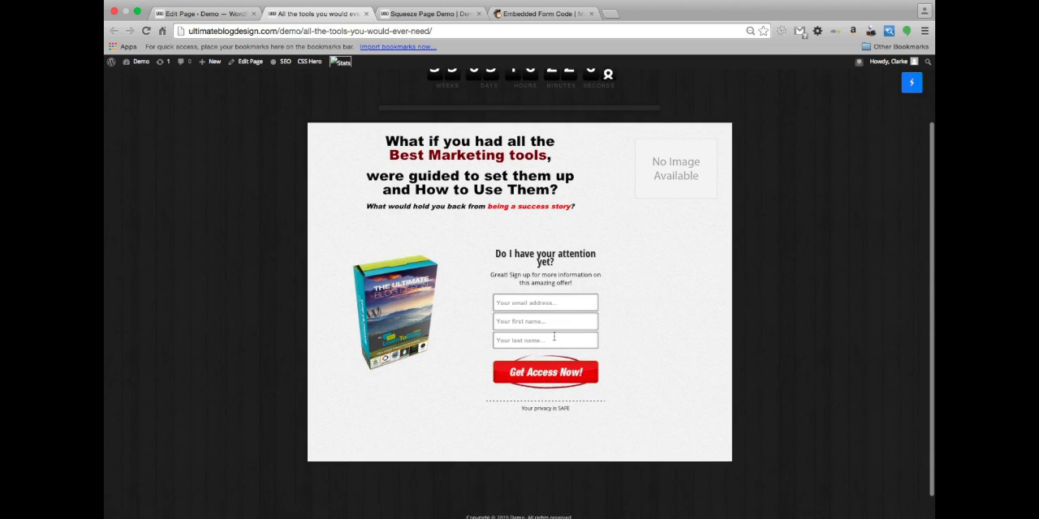
scroll(555, 336, up, 2)
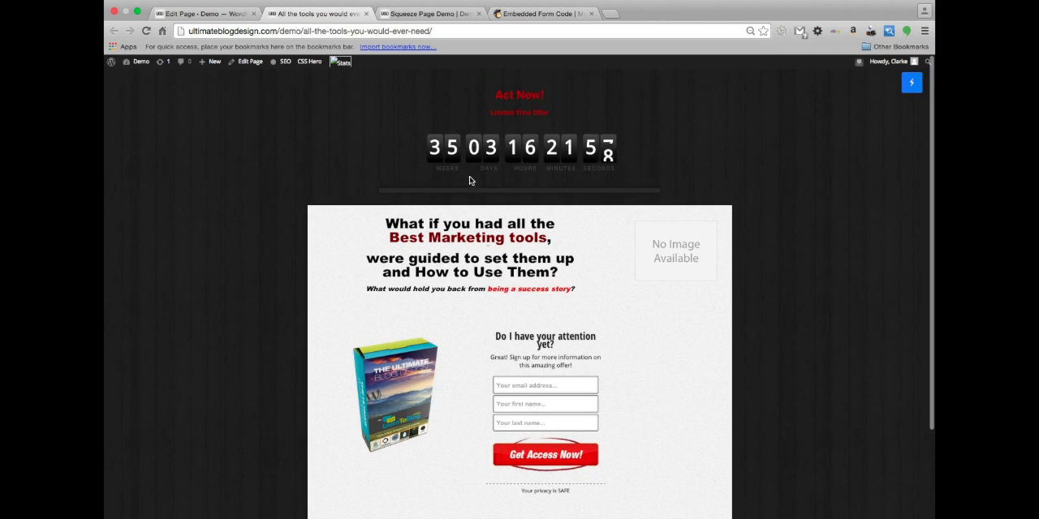
scroll(459, 414, down, 3)
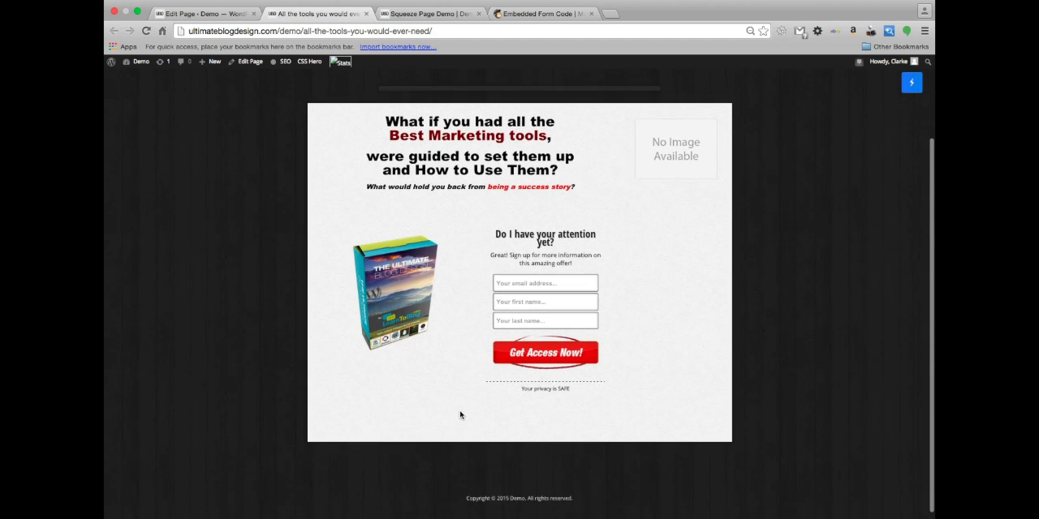
scroll(566, 413, up, 3)
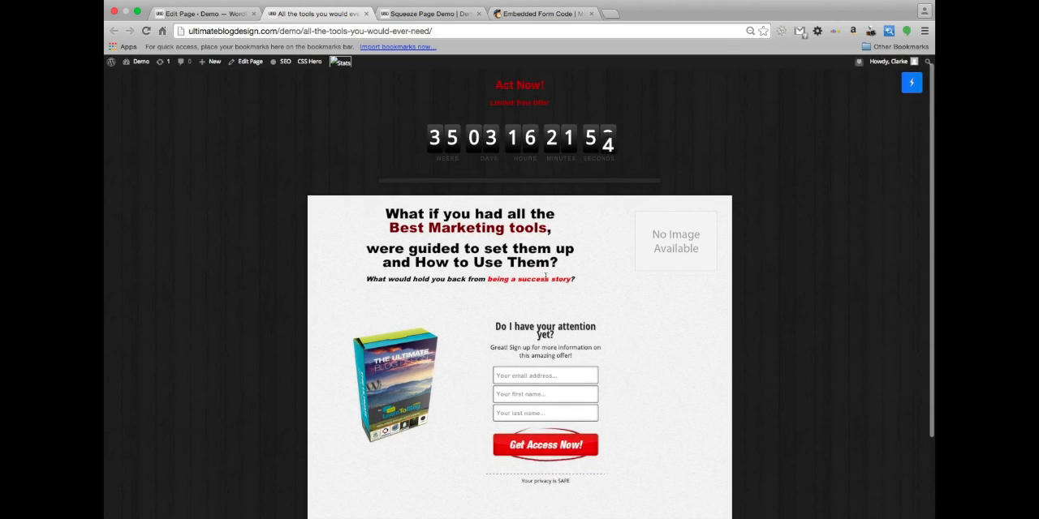
Return to the page editor and review the InstaBuilder main settings, including page type, design, headline area, navigation and footer text
click(179, 15)
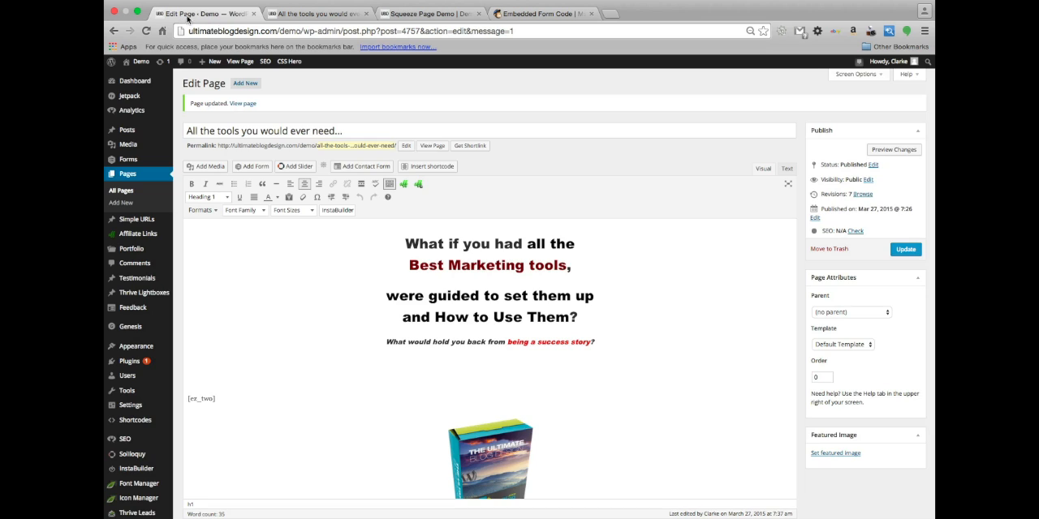
scroll(276, 296, down, 10)
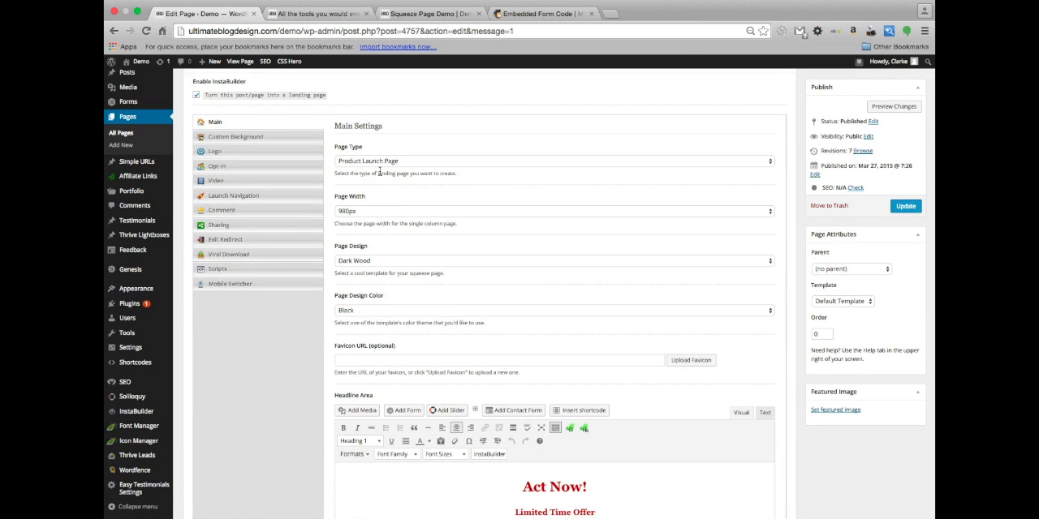
scroll(381, 187, down, 1)
scroll(398, 268, down, 2)
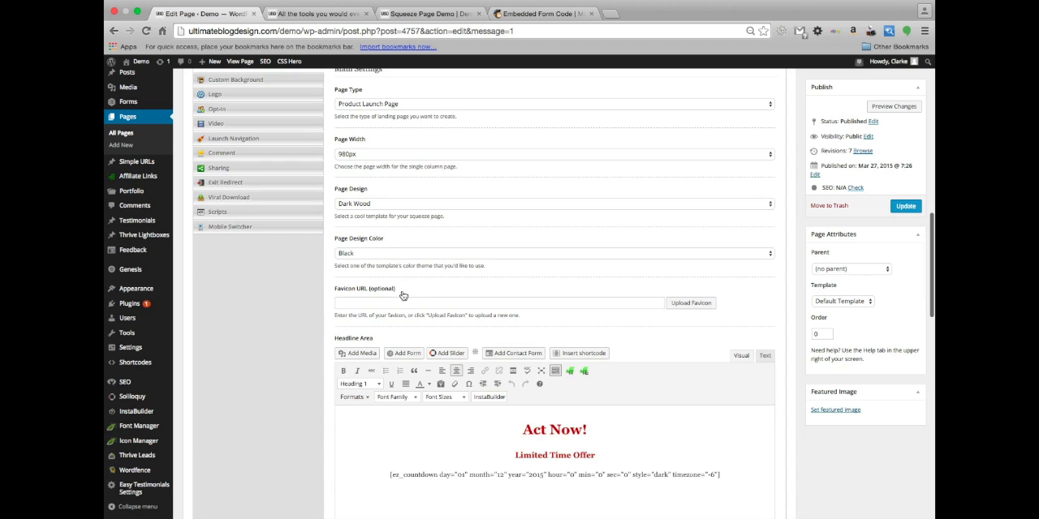
scroll(418, 323, down, 1)
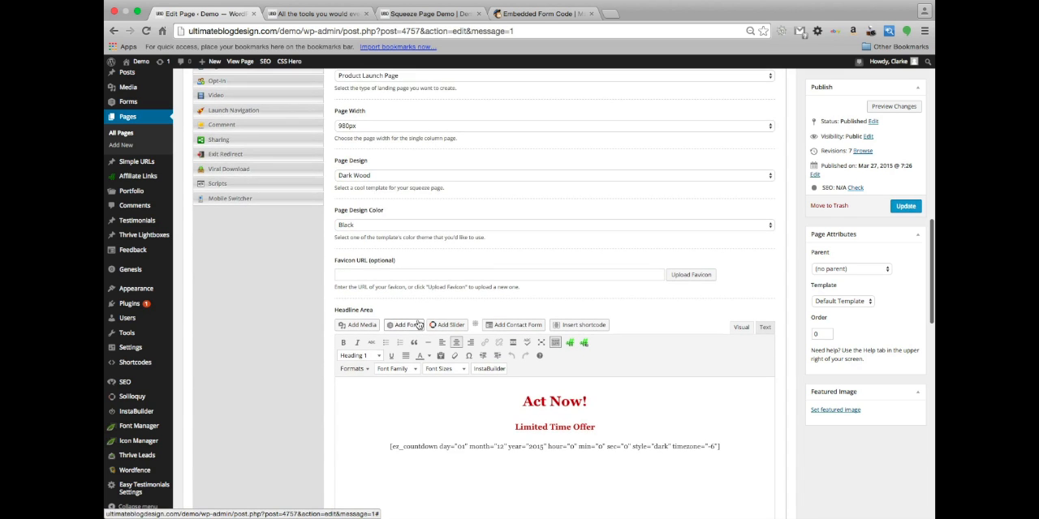
scroll(418, 323, down, 10)
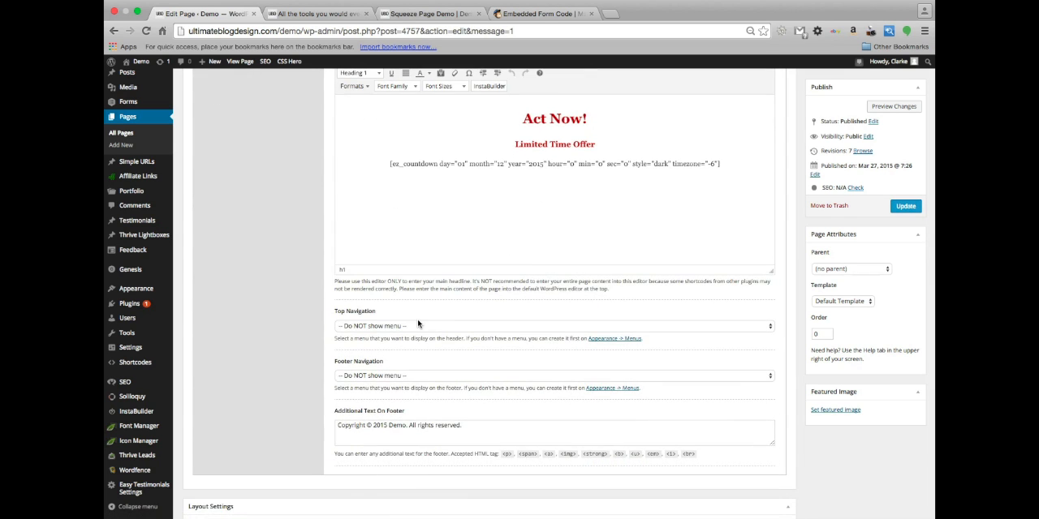
scroll(418, 323, up, 20)
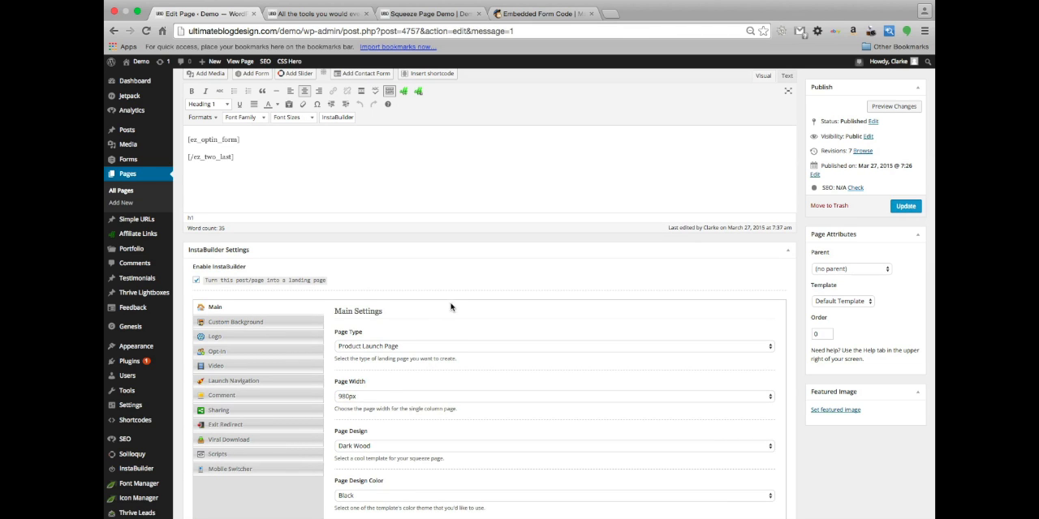
scroll(439, 275, up, 10)
scroll(439, 277, up, 3)
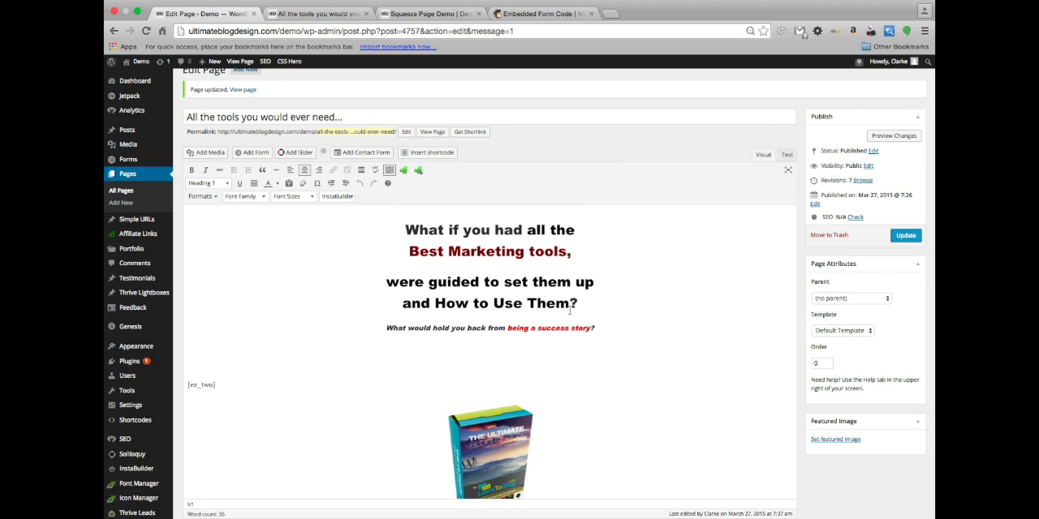
scroll(421, 373, up, 1)
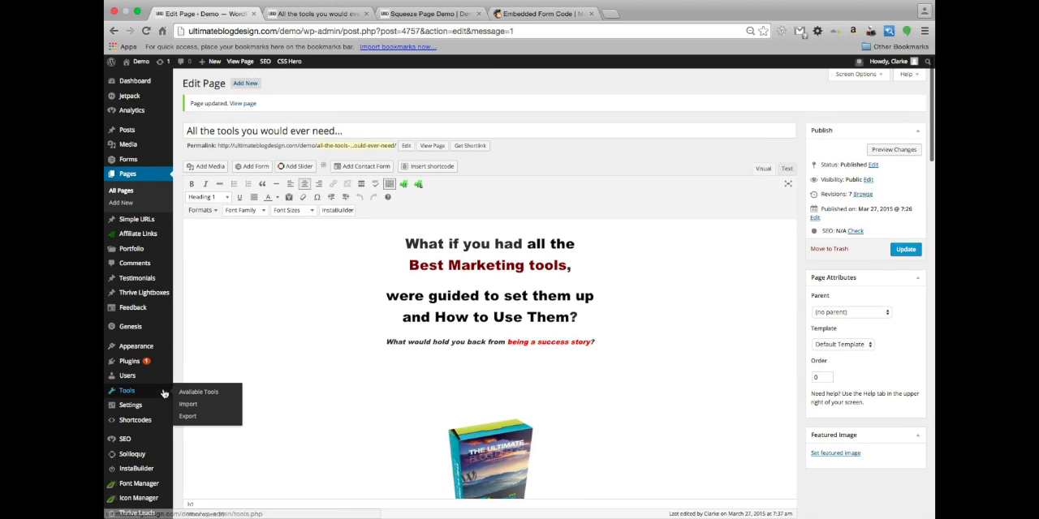
mouse_move(130, 456)
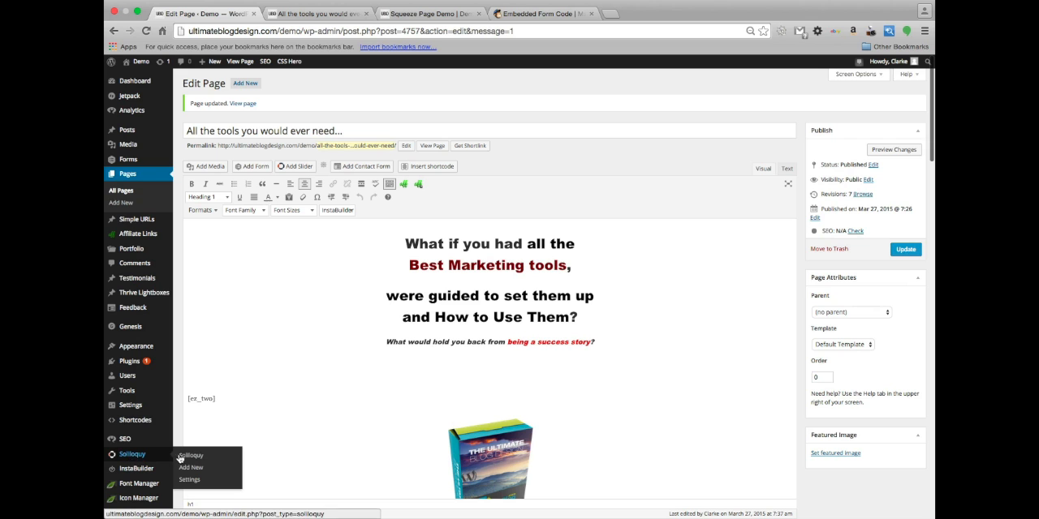
scroll(117, 463, down, 5)
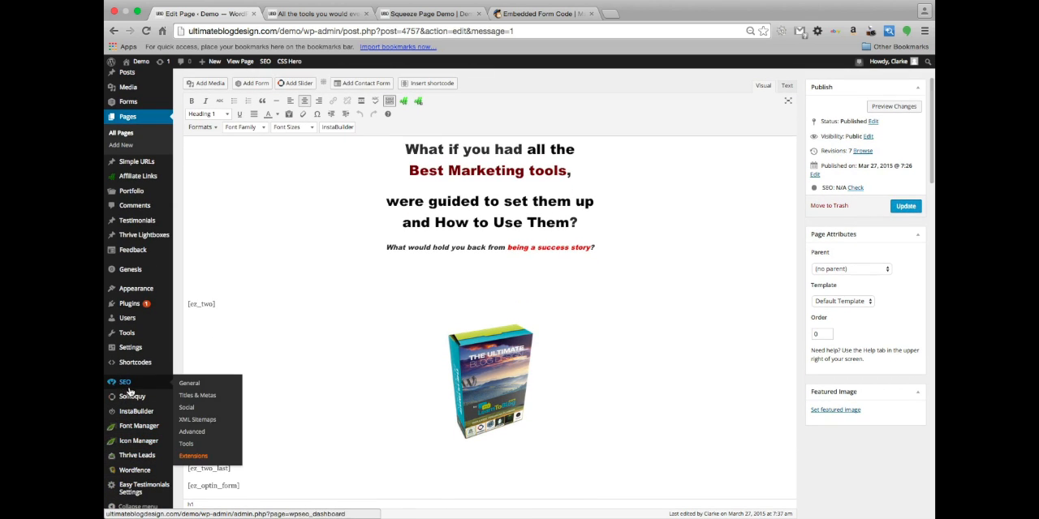
mouse_move(136, 413)
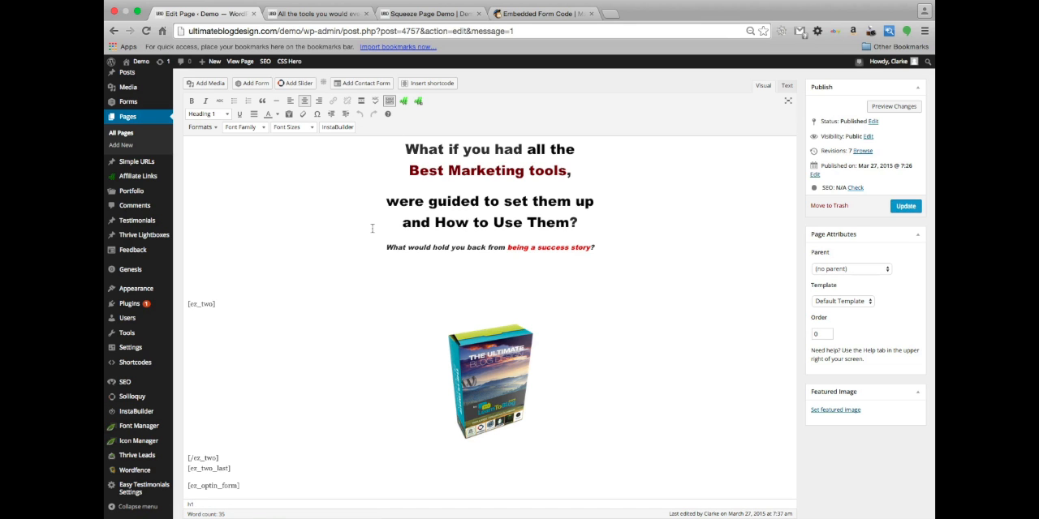
scroll(362, 277, up, 3)
scroll(362, 277, up, 1)
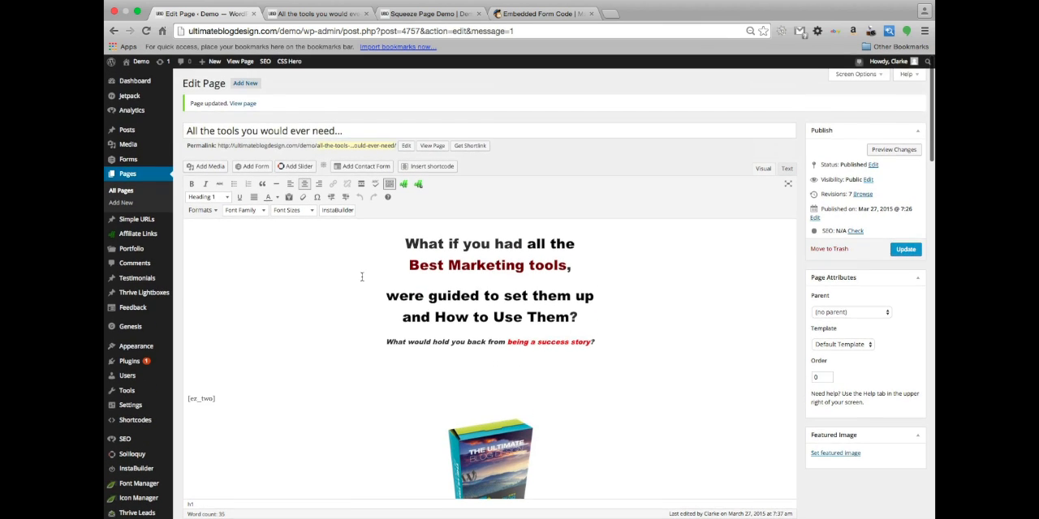
scroll(362, 276, down, 5)
scroll(362, 277, up, 4)
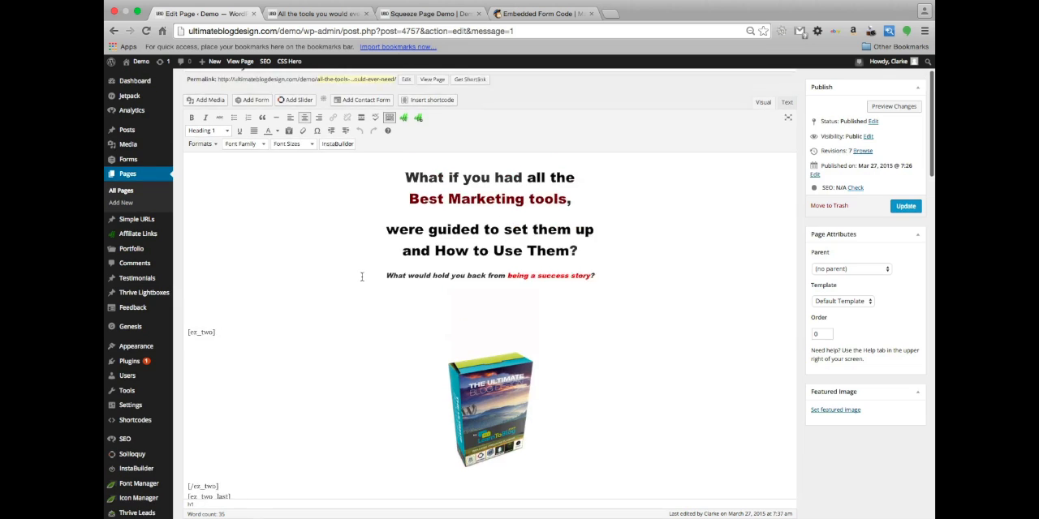
scroll(362, 276, up, 1)
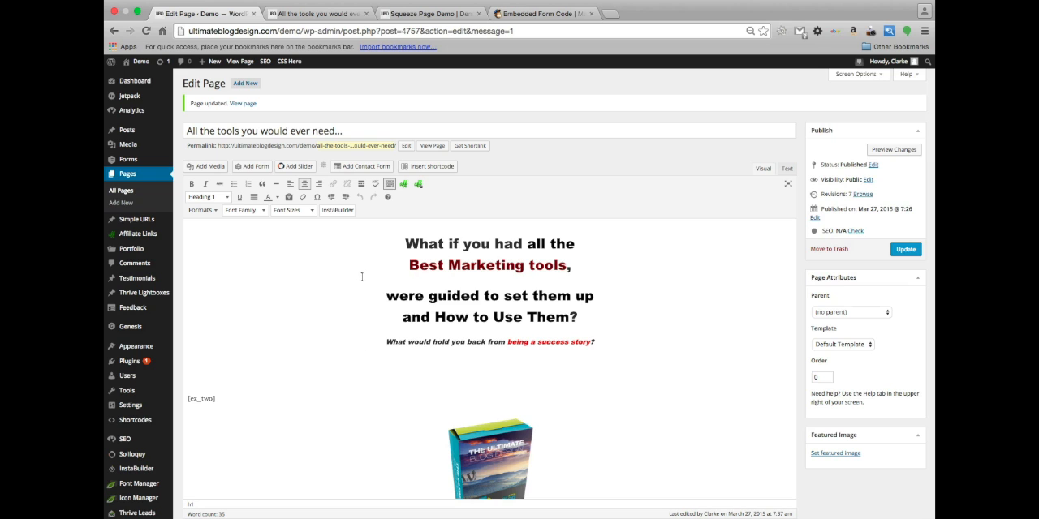
scroll(241, 382, down, 6)
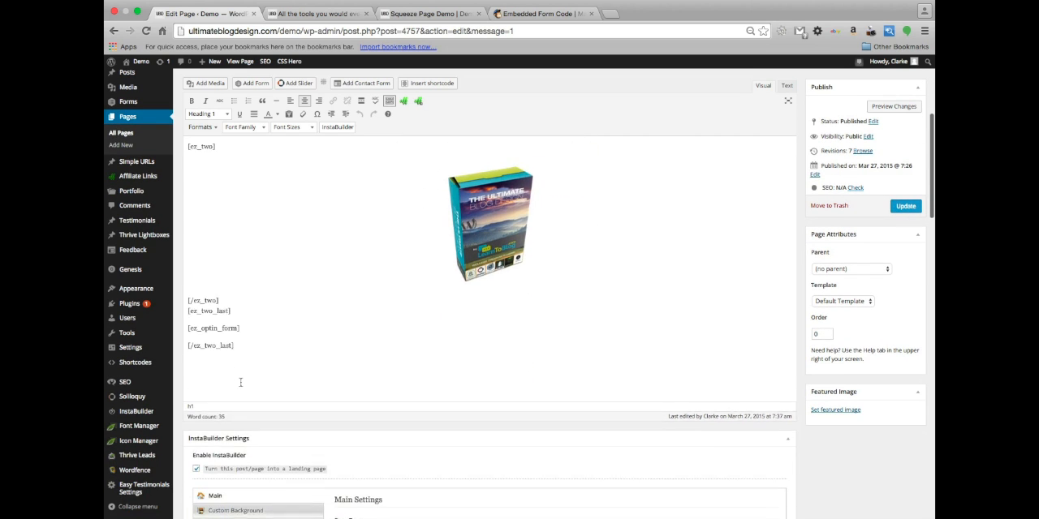
scroll(272, 291, up, 5)
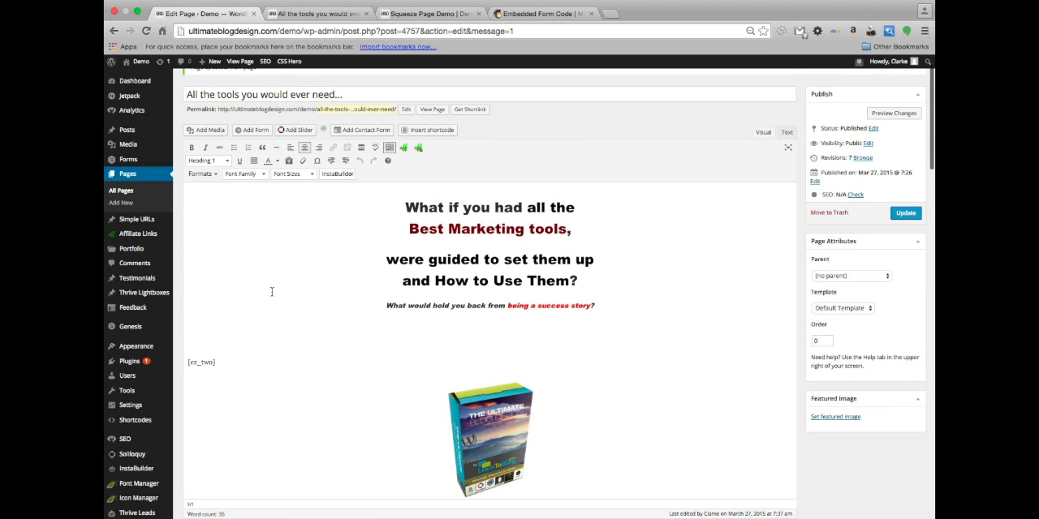